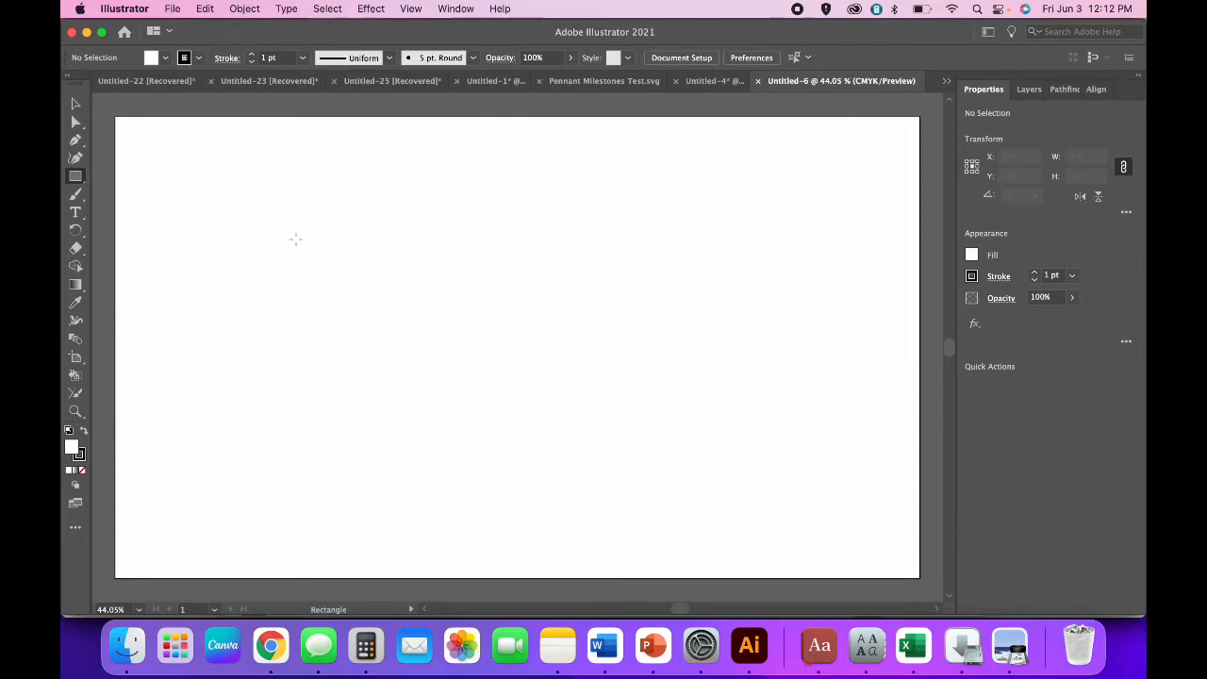
# Draw a 4 in × 4 in square with the fill set to None.
pyautogui.click(77, 179)
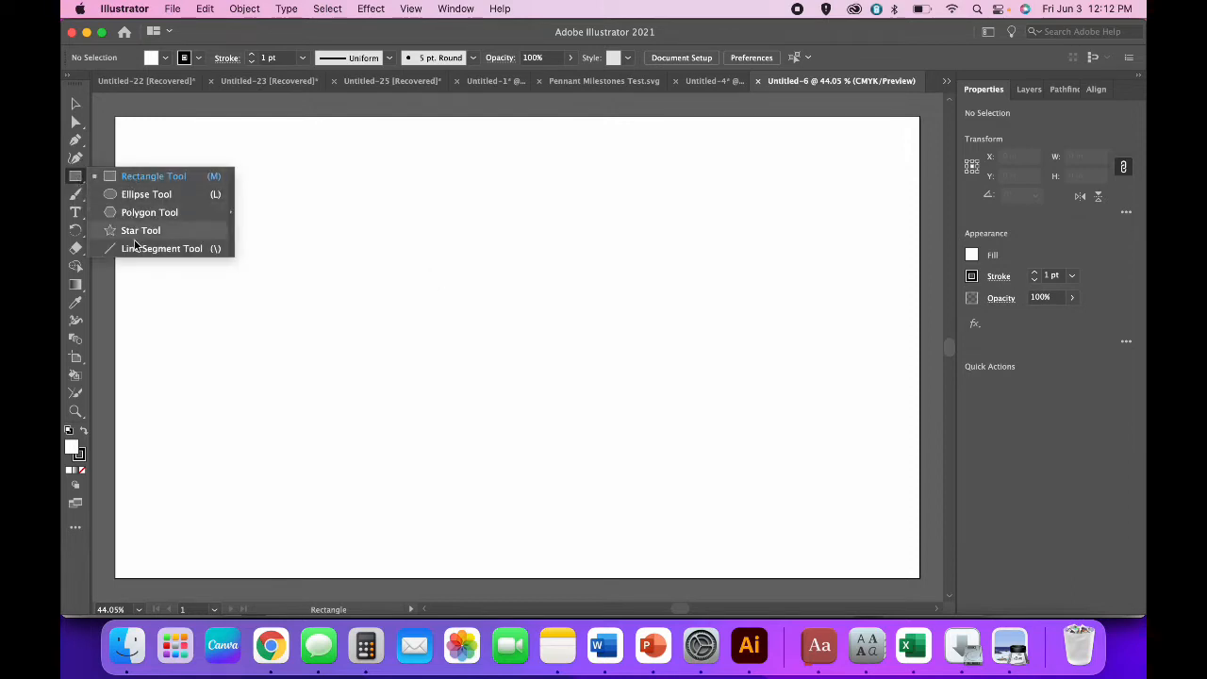
pyautogui.click(142, 177)
pyautogui.click(476, 287)
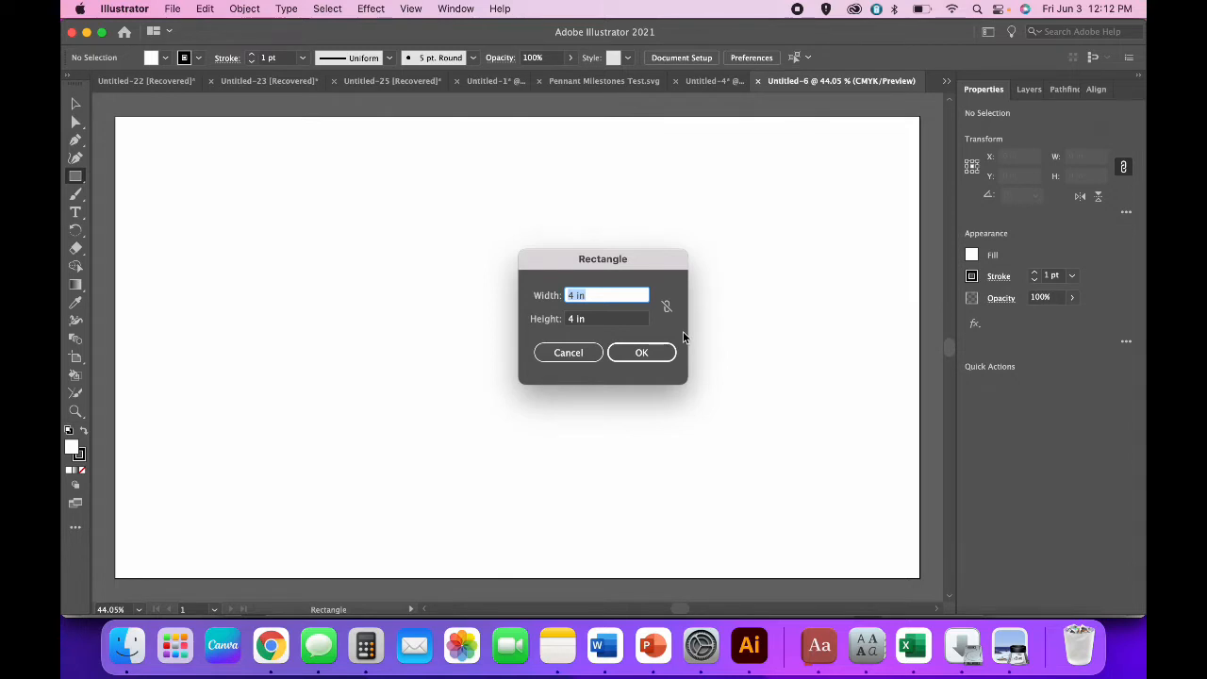
pyautogui.press('Return')
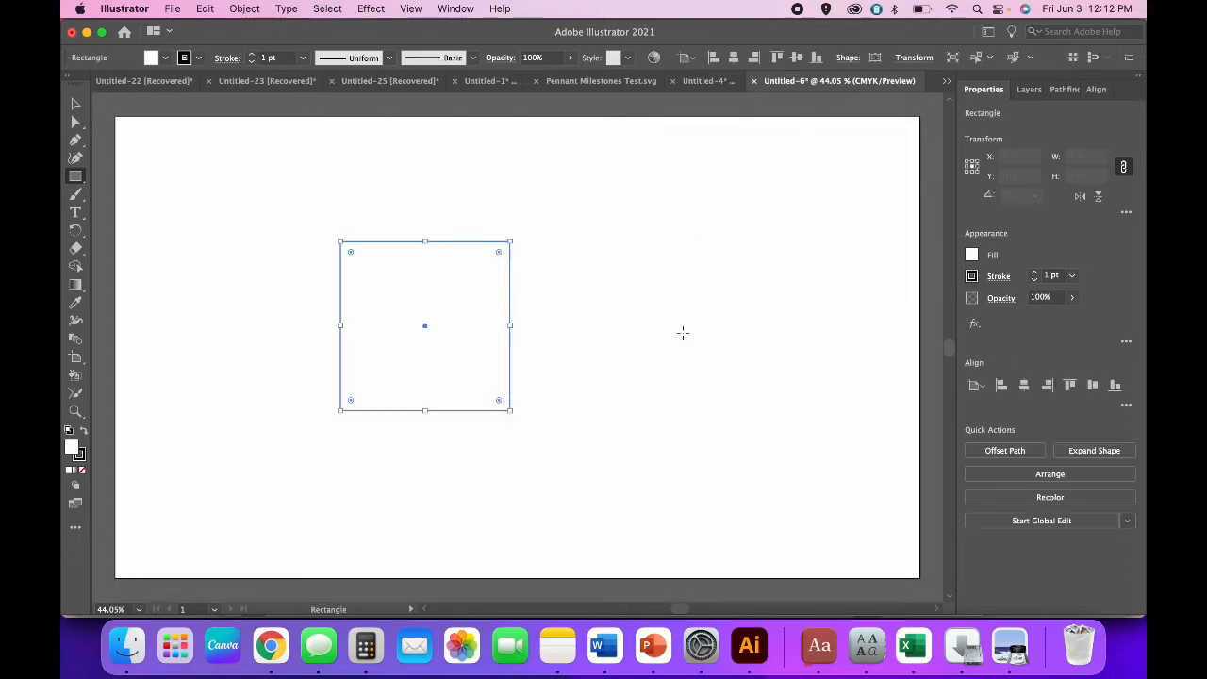
pyautogui.click(168, 62)
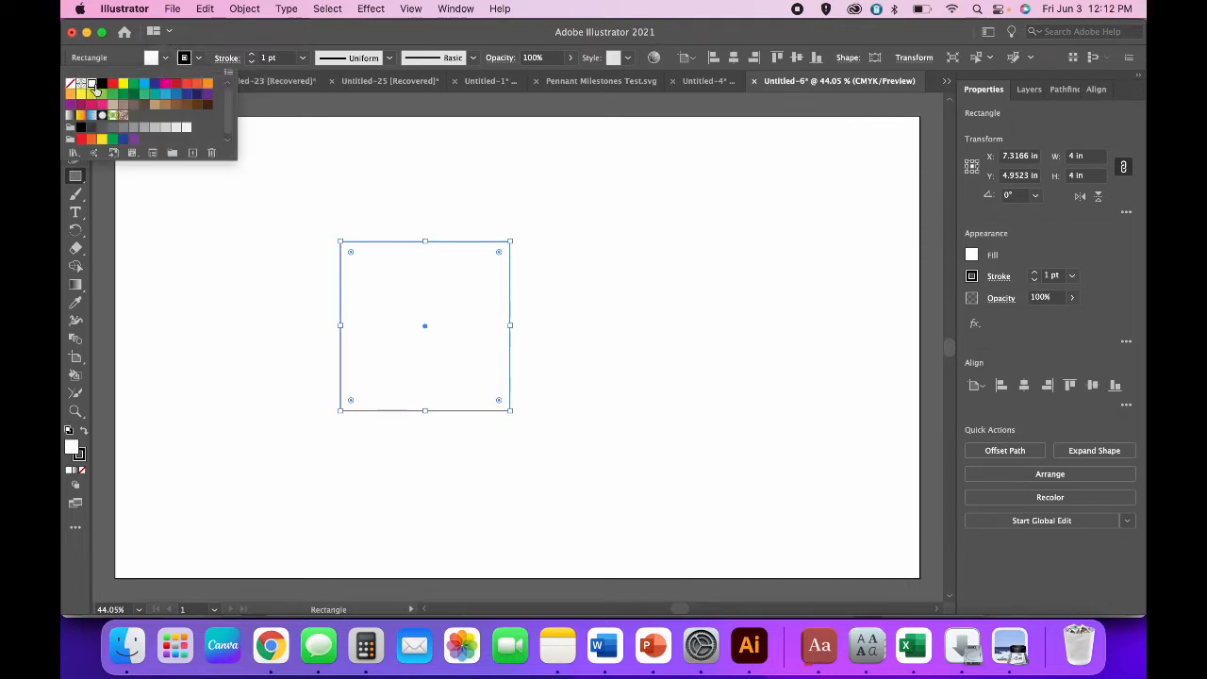
pyautogui.click(102, 85)
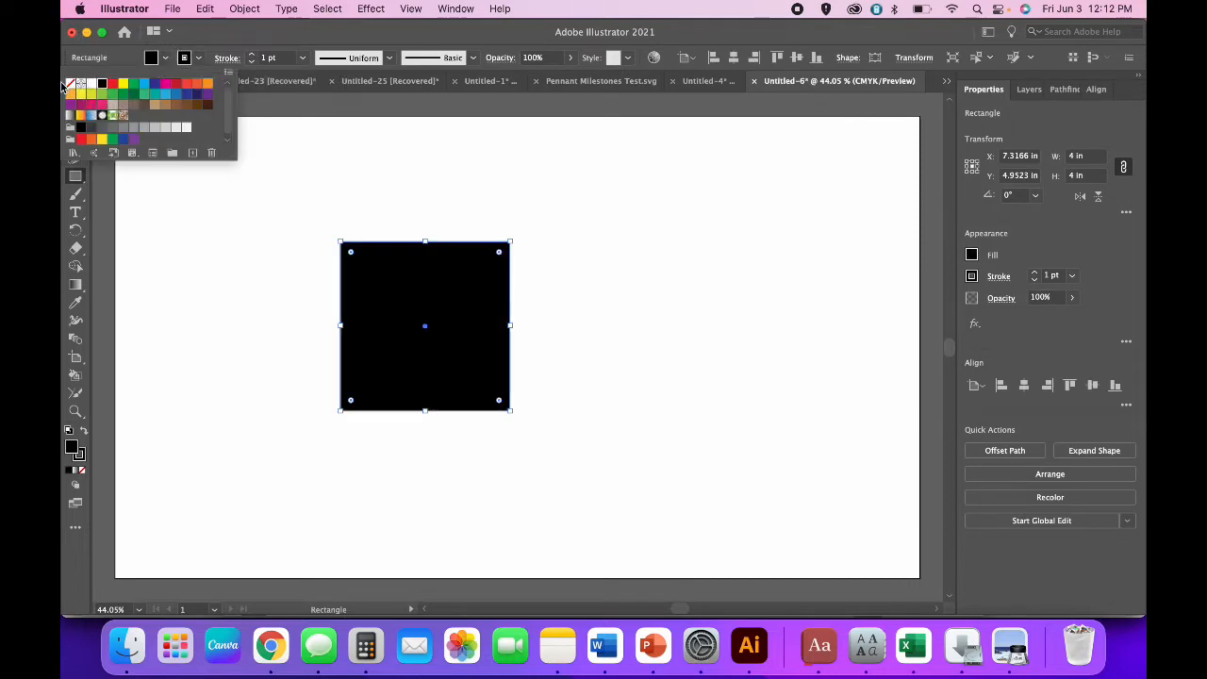
pyautogui.click(70, 85)
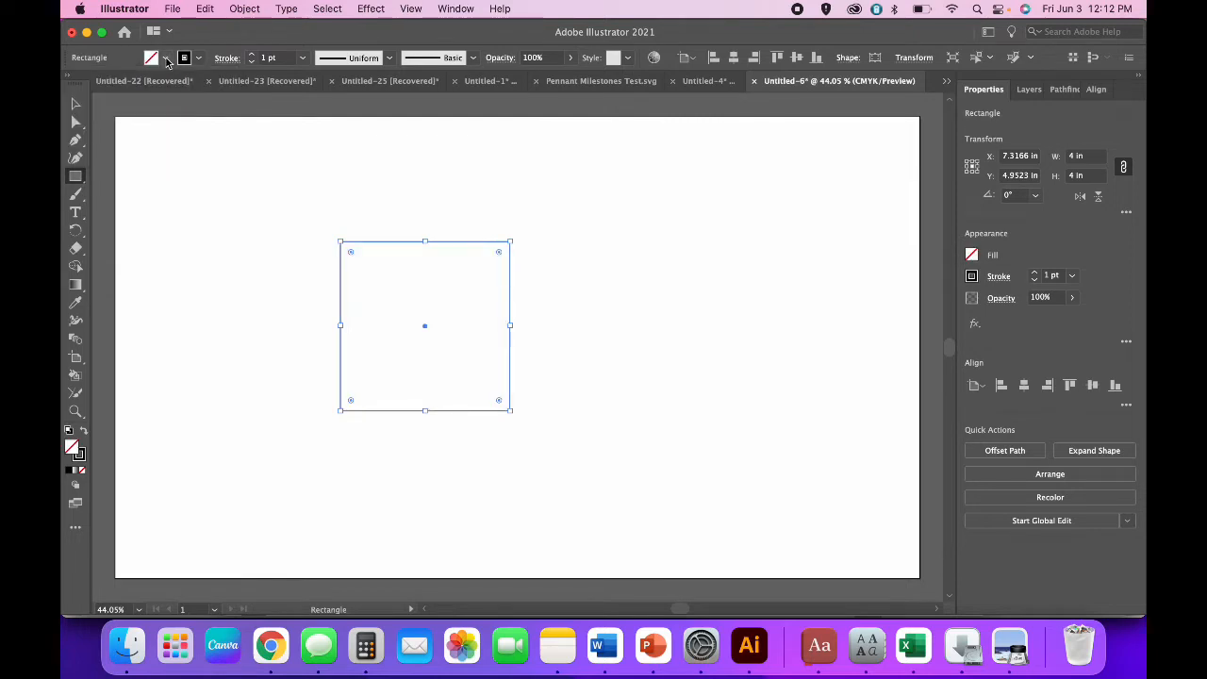
# Move the square up and left on the artboard.
pyautogui.click(76, 103)
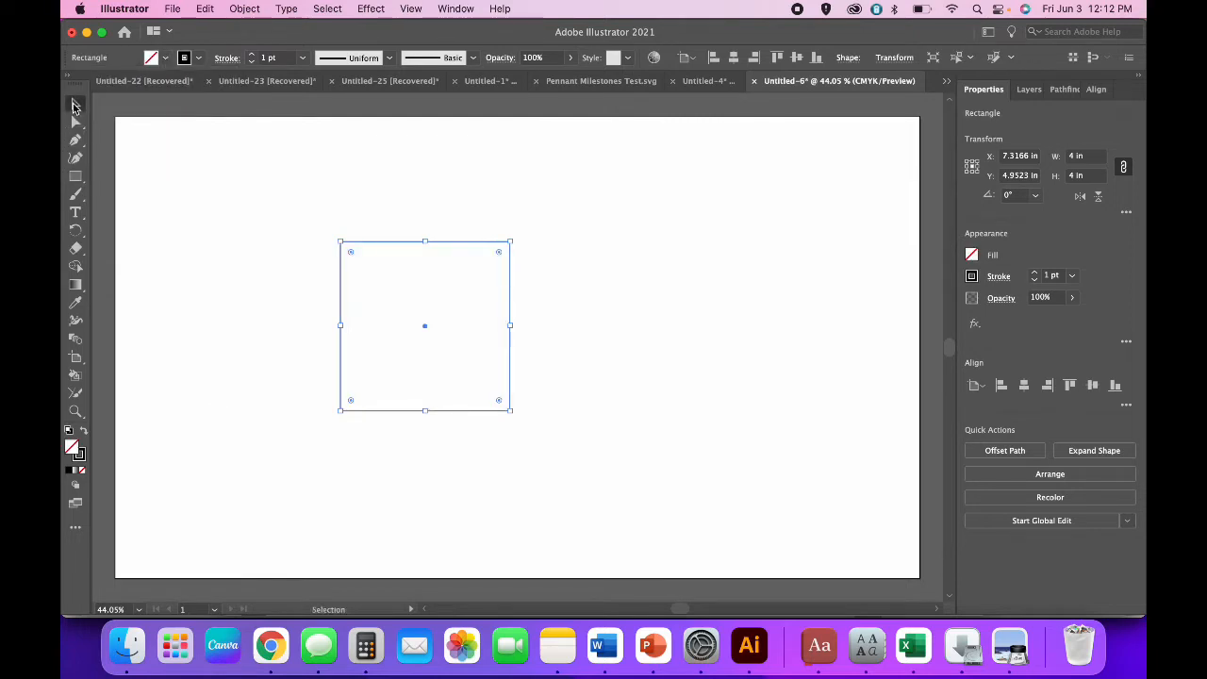
pyautogui.click(162, 157)
pyautogui.moveTo(340, 242); pyautogui.dragTo(326, 151)
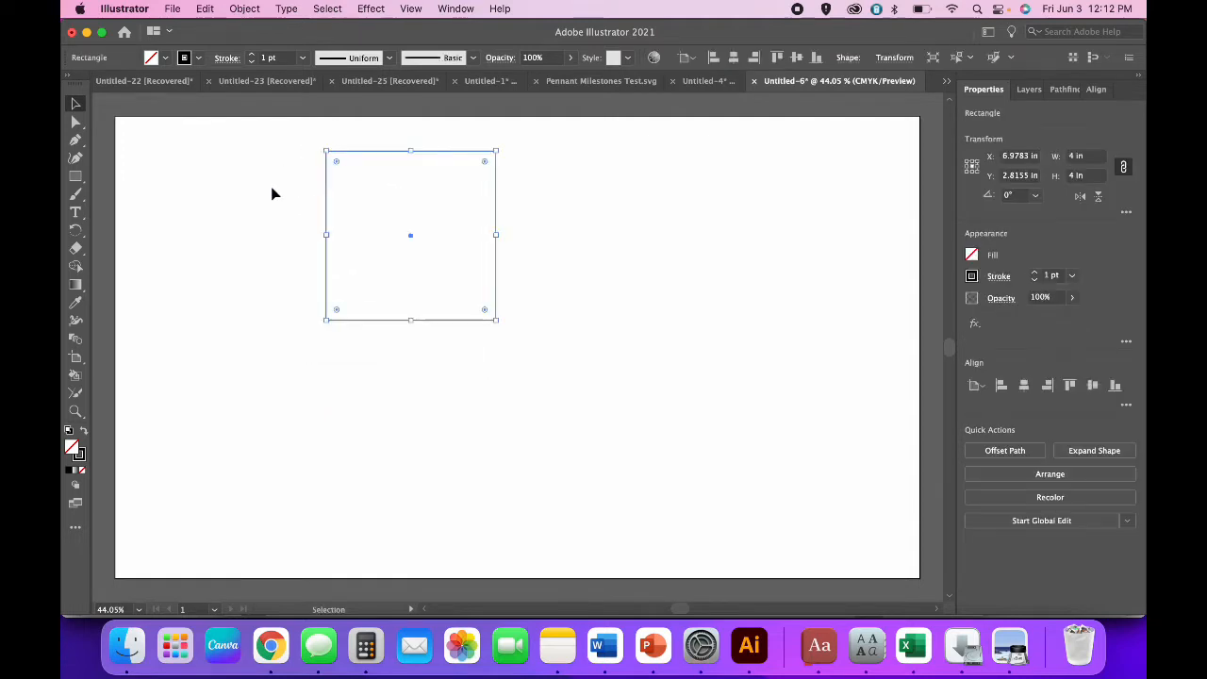
# Create a 3-sided polygon and flip it vertically so it points down.
pyautogui.click(78, 177)
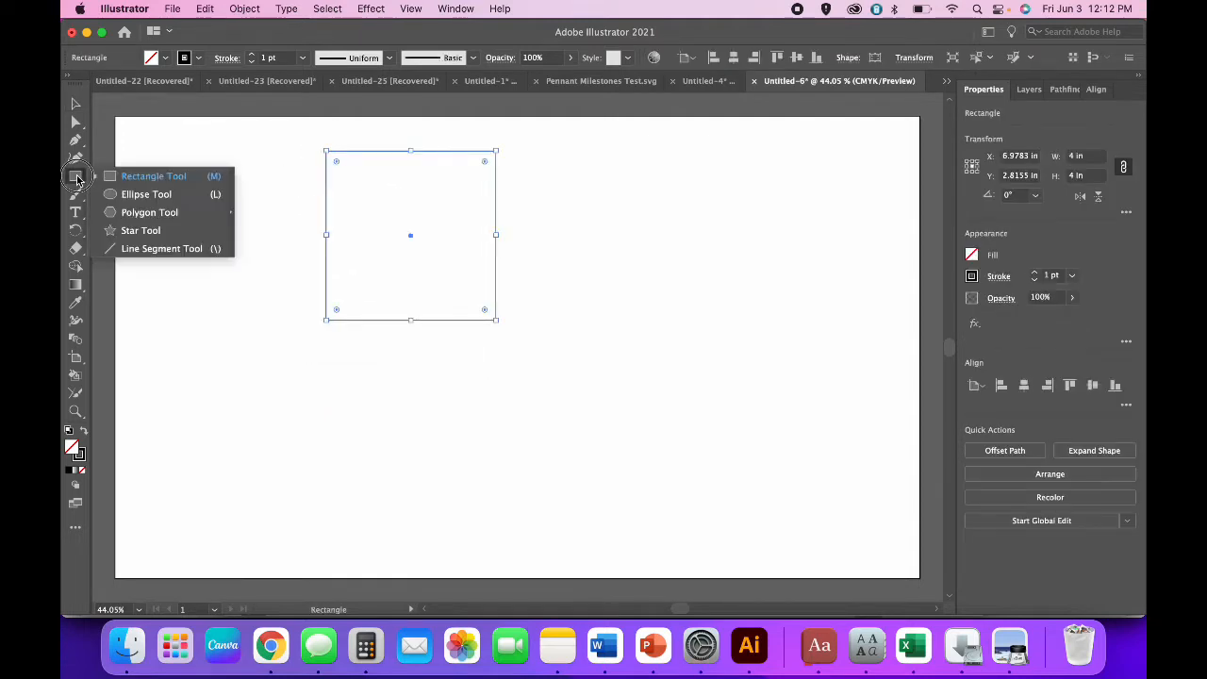
pyautogui.click(142, 212)
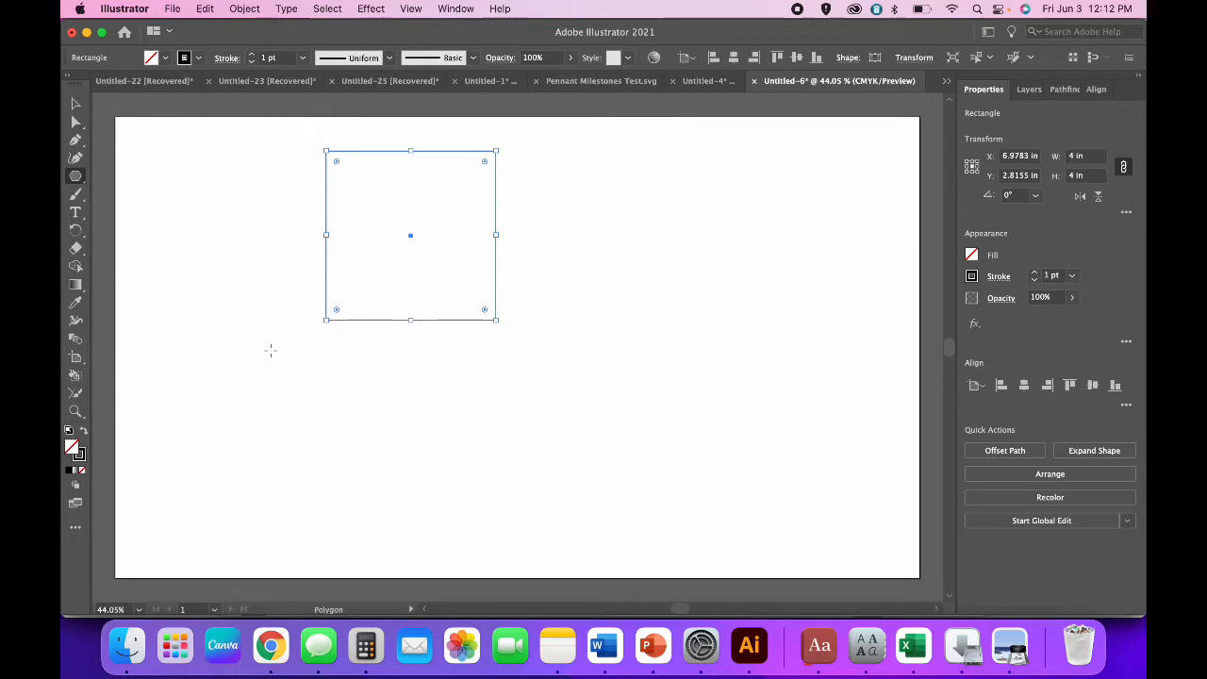
pyautogui.click(292, 384)
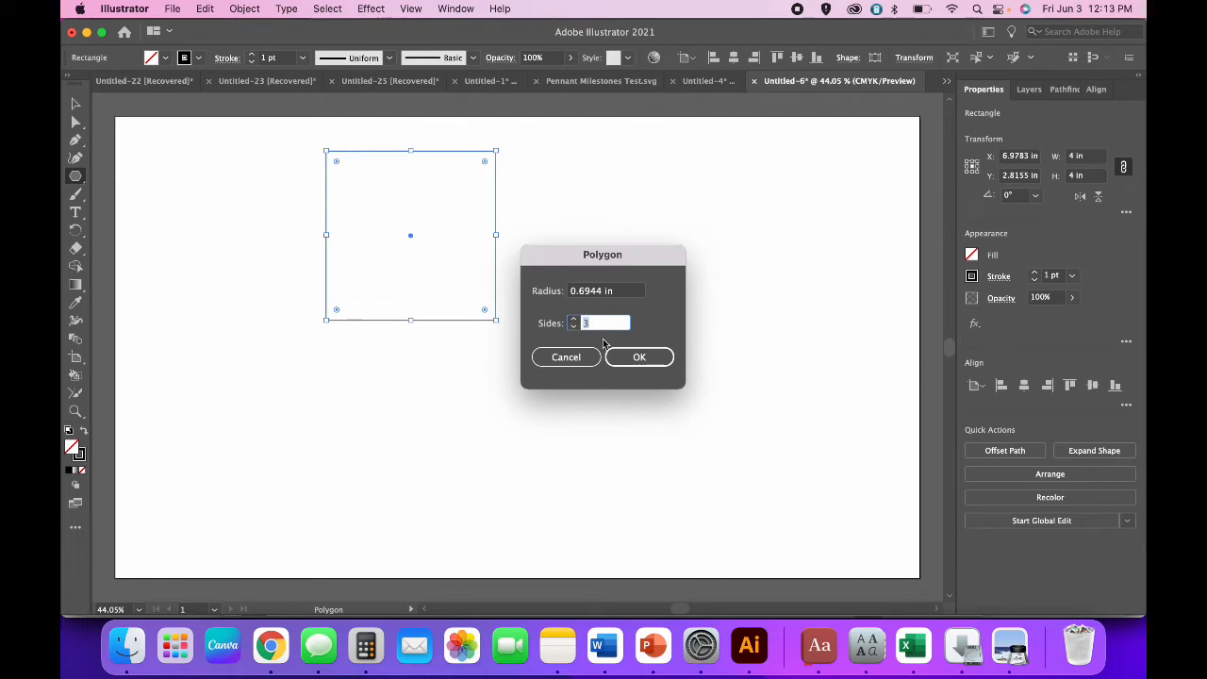
pyautogui.click(641, 358)
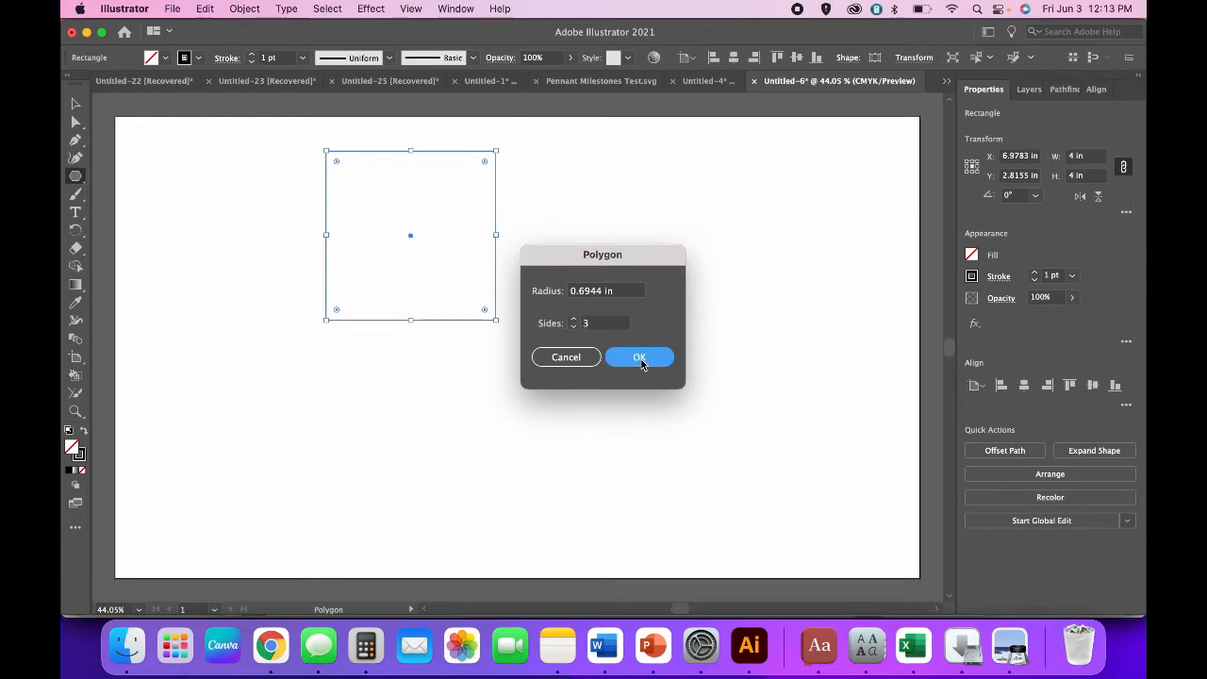
pyautogui.click(1099, 197)
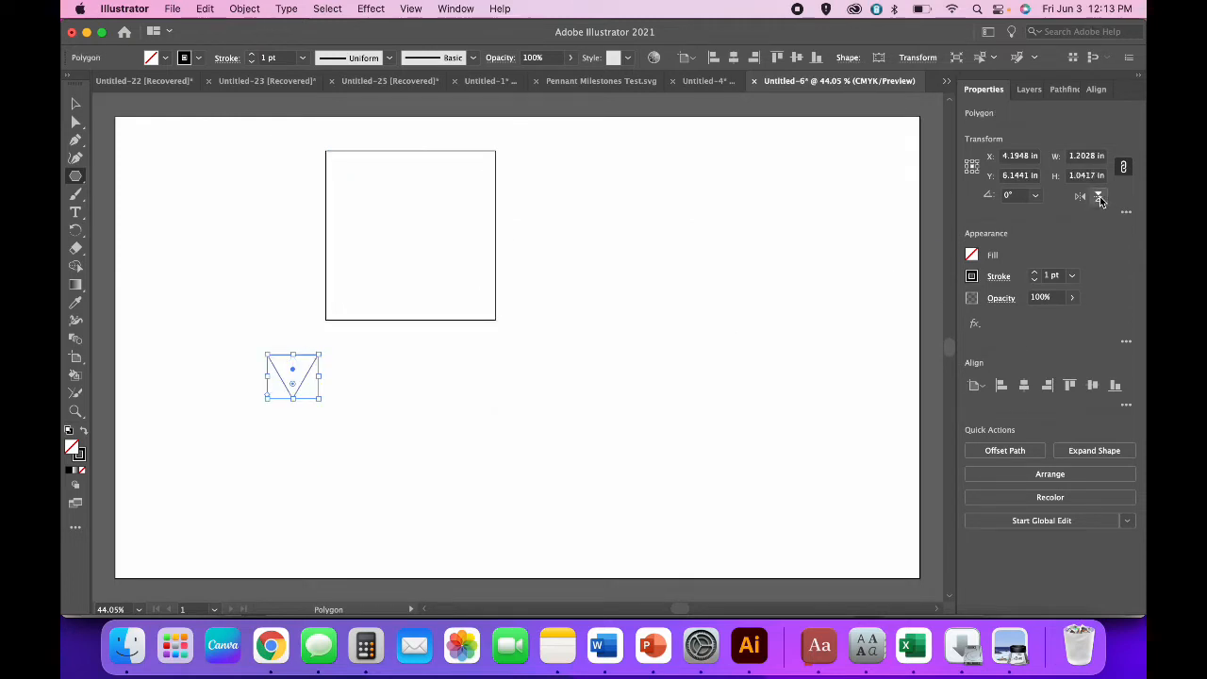
pyautogui.click(238, 9)
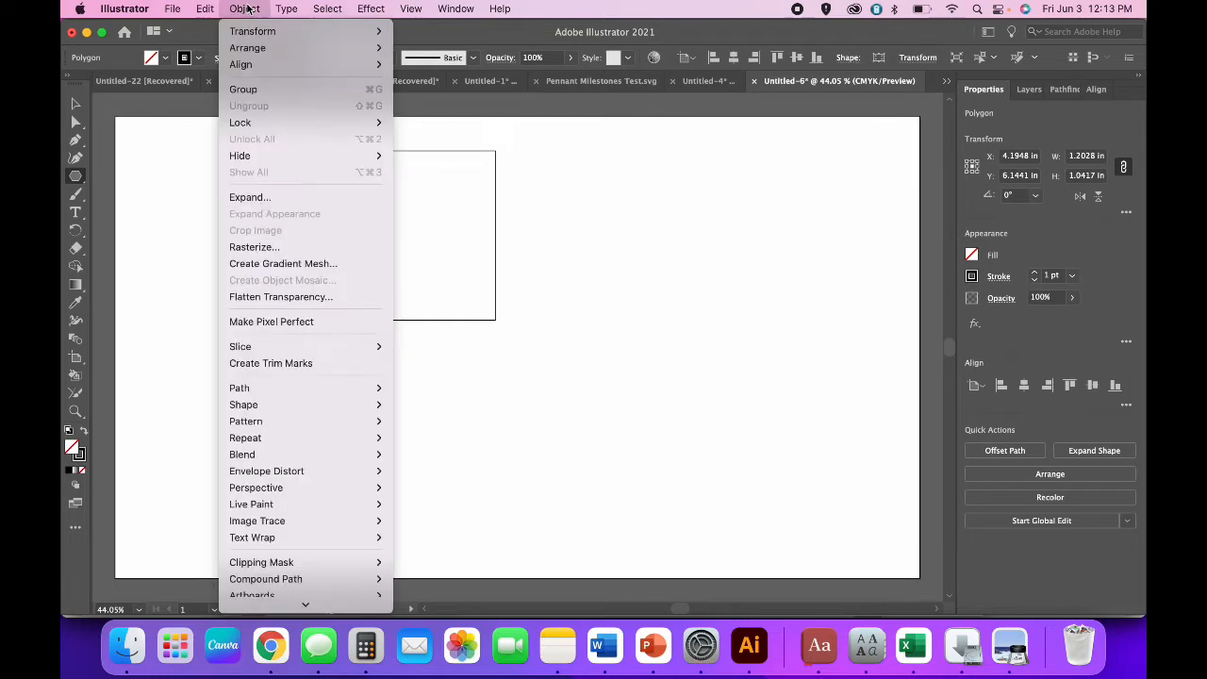
pyautogui.moveTo(250, 34)
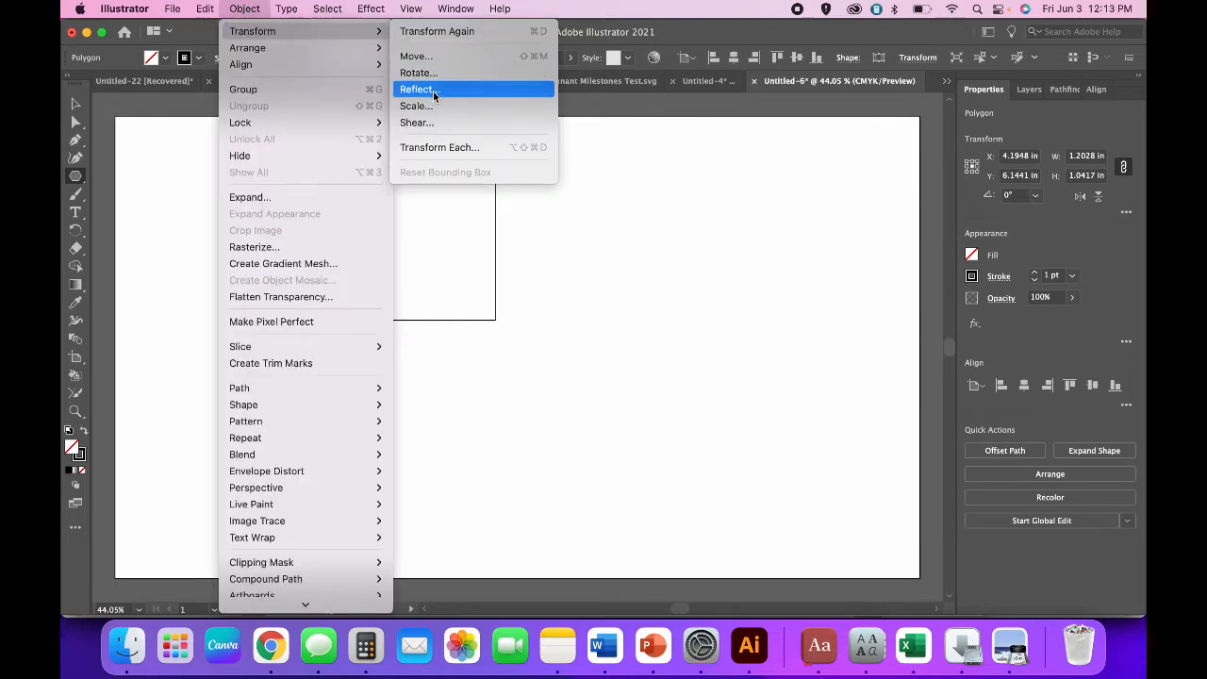
pyautogui.click(253, 7)
# Place the triangle against the square's bottom edge and zoom in on both shapes.
pyautogui.press('v')
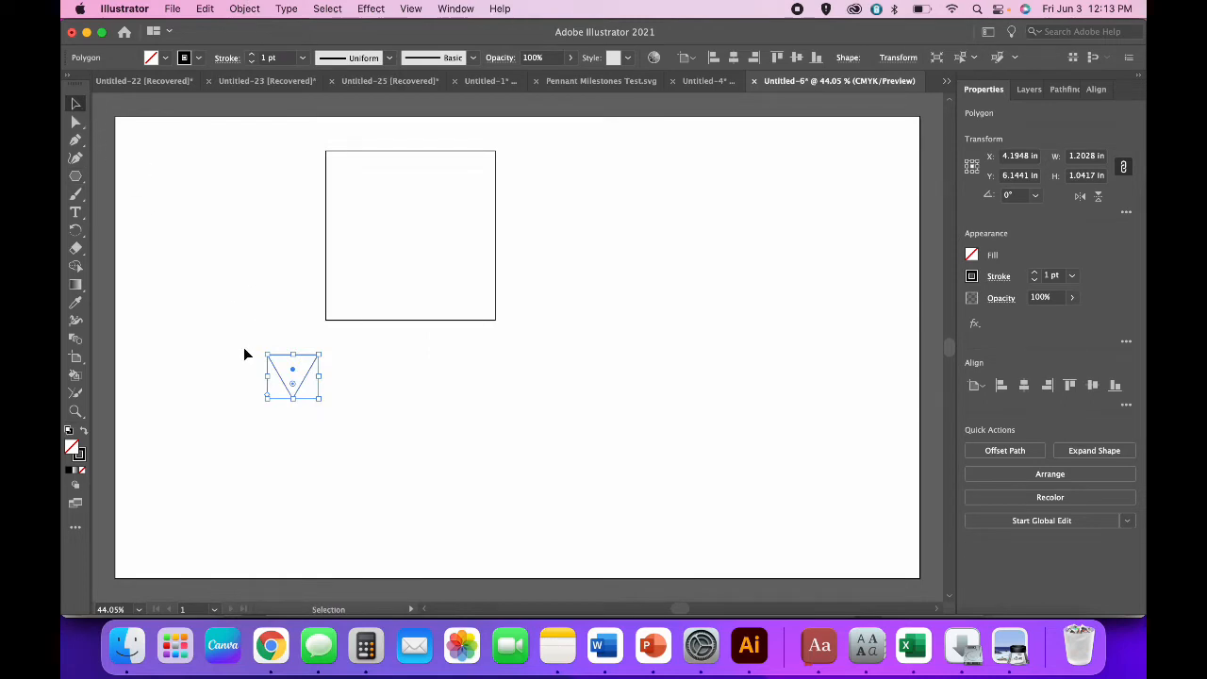
pyautogui.moveTo(296, 374); pyautogui.dragTo(409, 343)
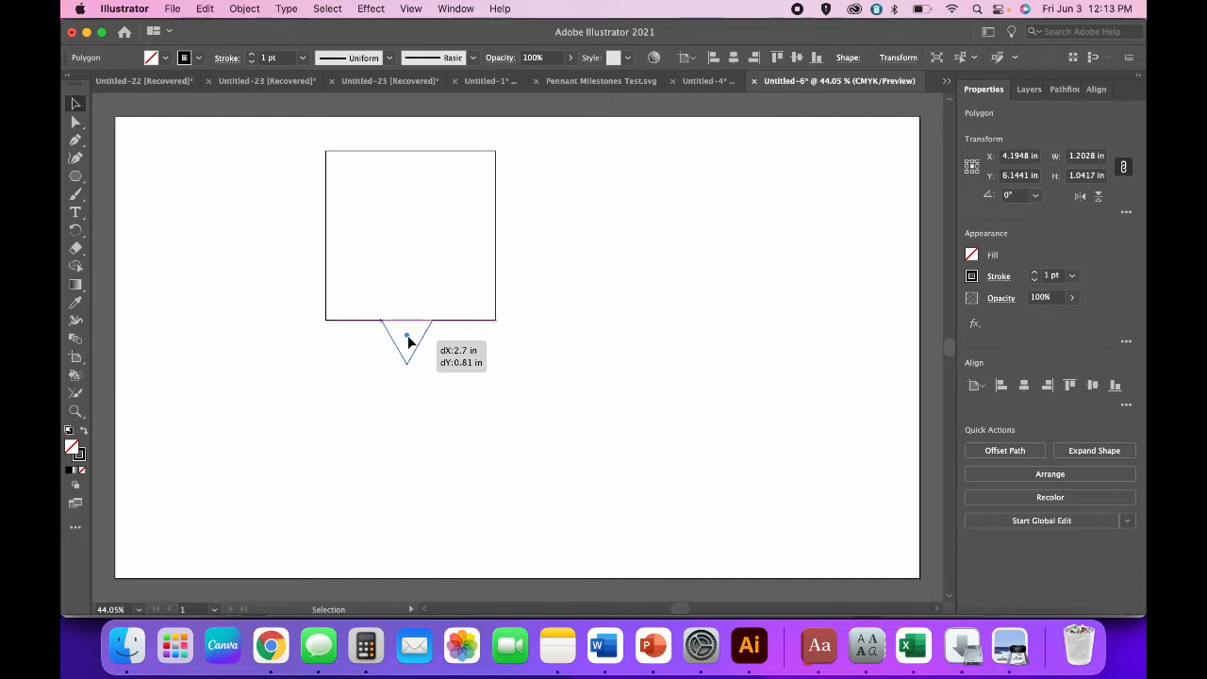
pyautogui.moveTo(408, 342); pyautogui.dragTo(409, 343)
pyautogui.press('super+equal')
pyautogui.press('super+equal')
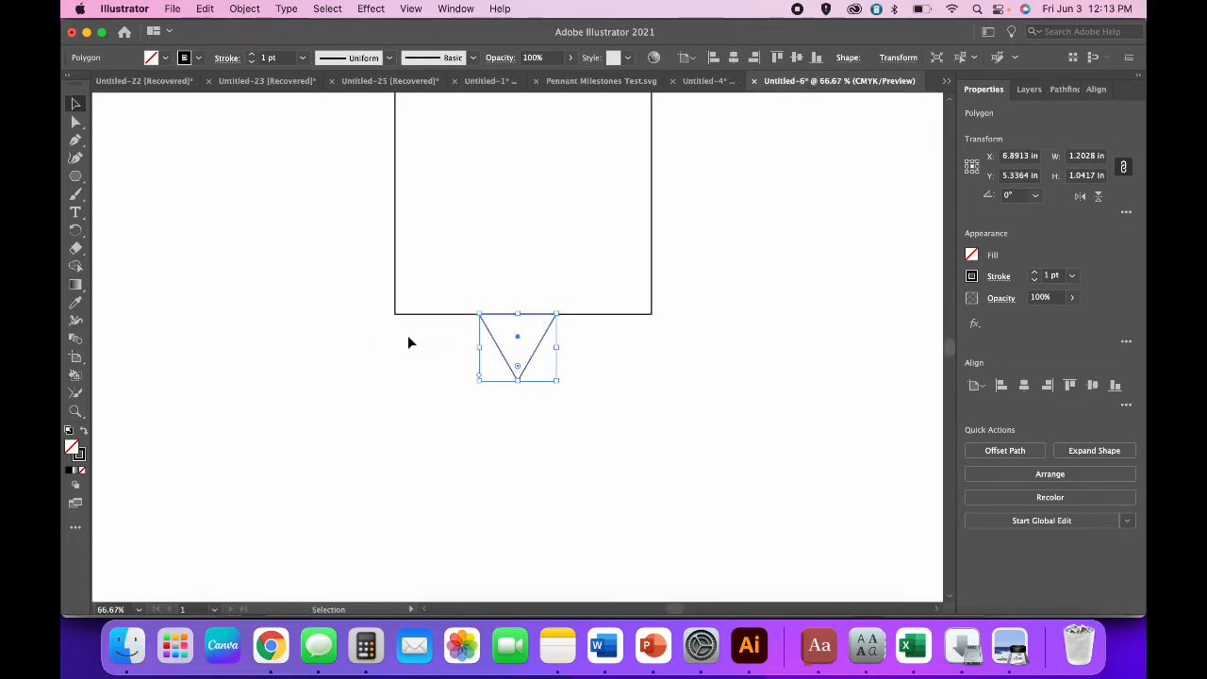
pyautogui.press('super+equal')
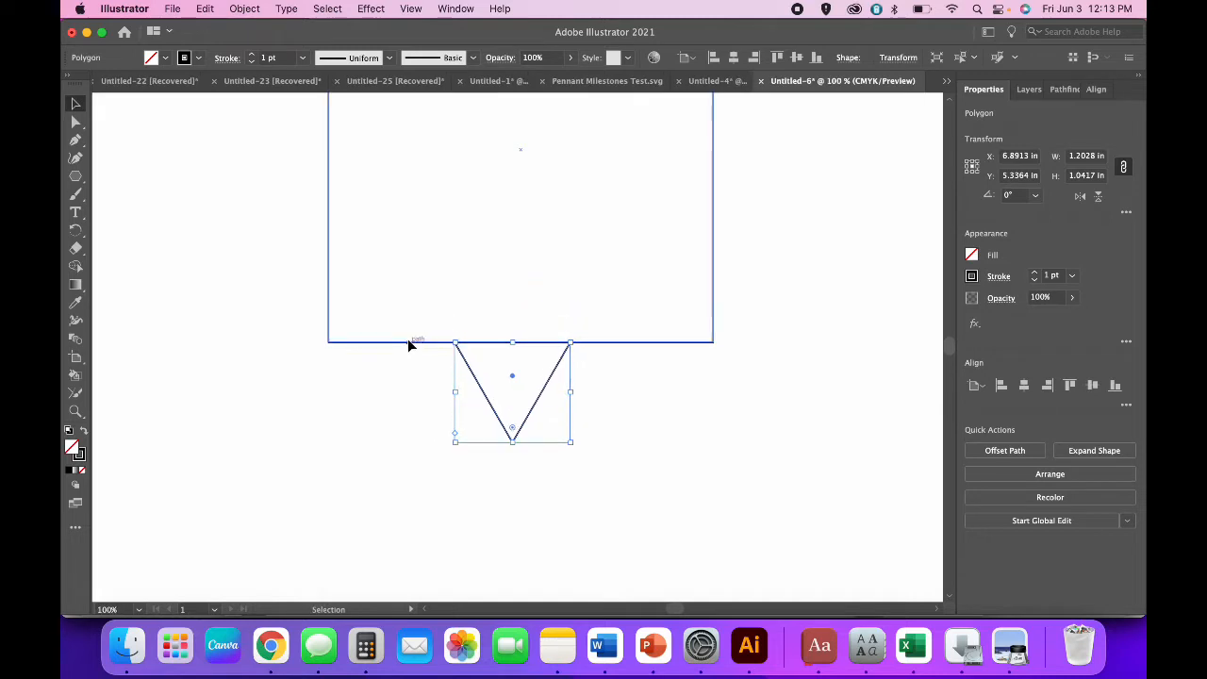
# Drag the triangle's top-left and top-right anchors out to the square's bottom corners.
pyautogui.click(76, 124)
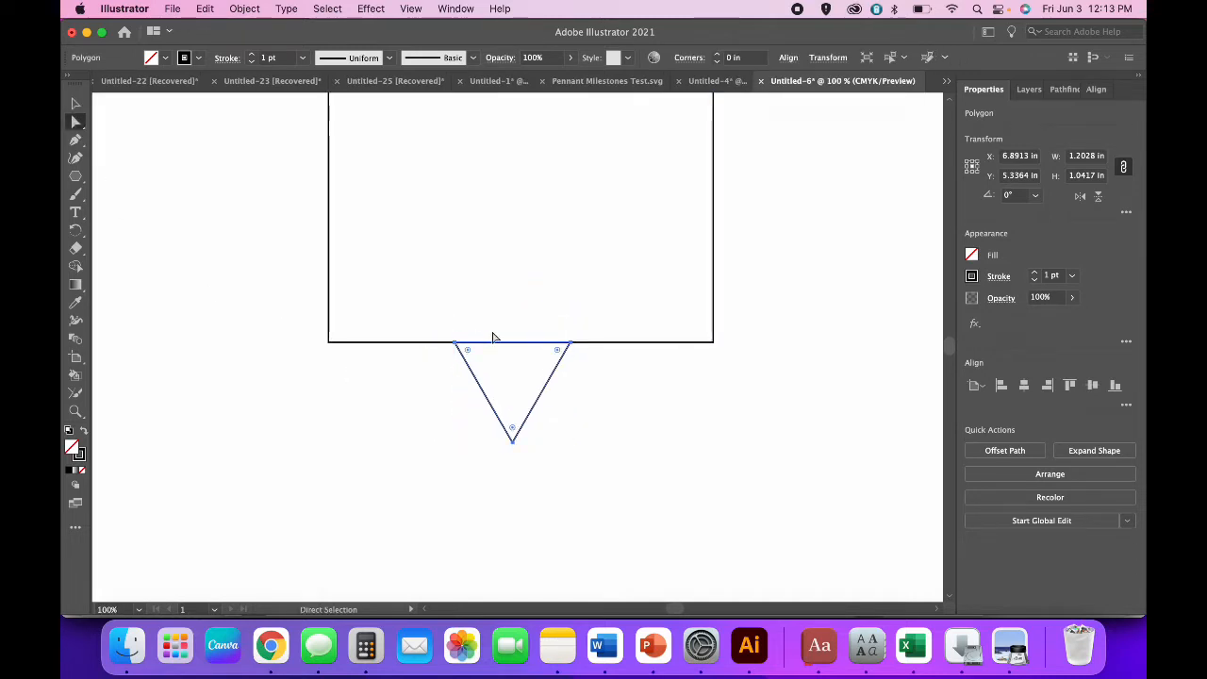
pyautogui.click(456, 345)
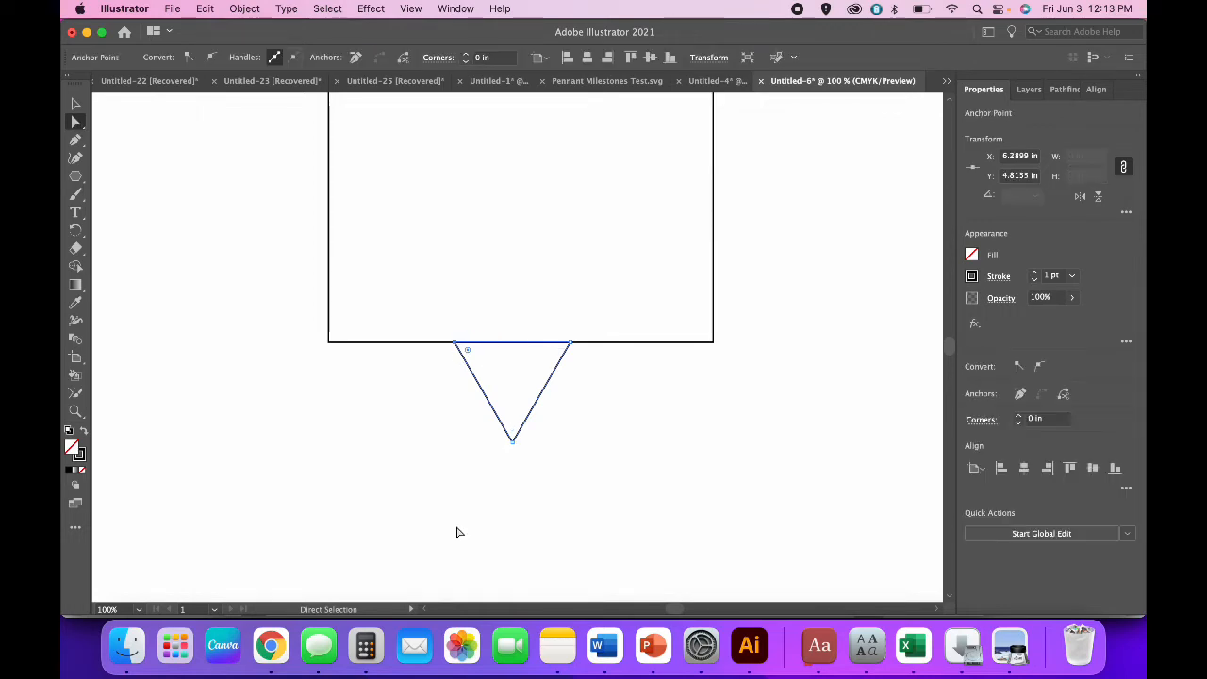
pyautogui.click(456, 346)
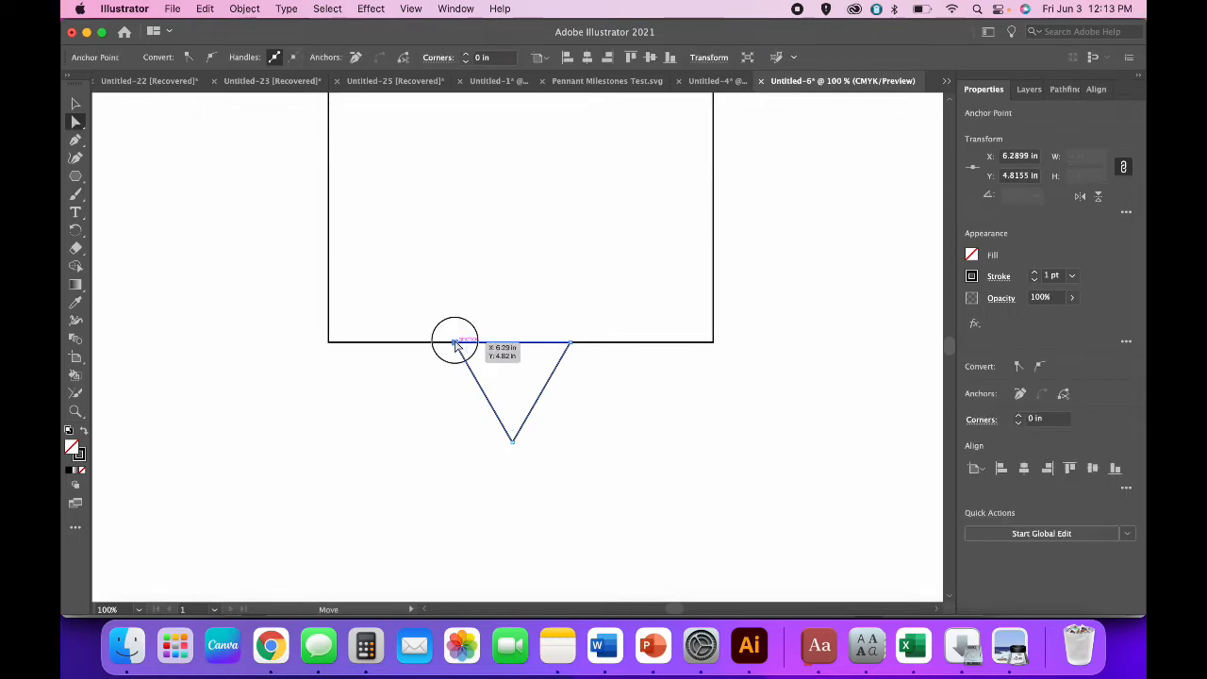
pyautogui.moveTo(456, 344); pyautogui.dragTo(331, 348)
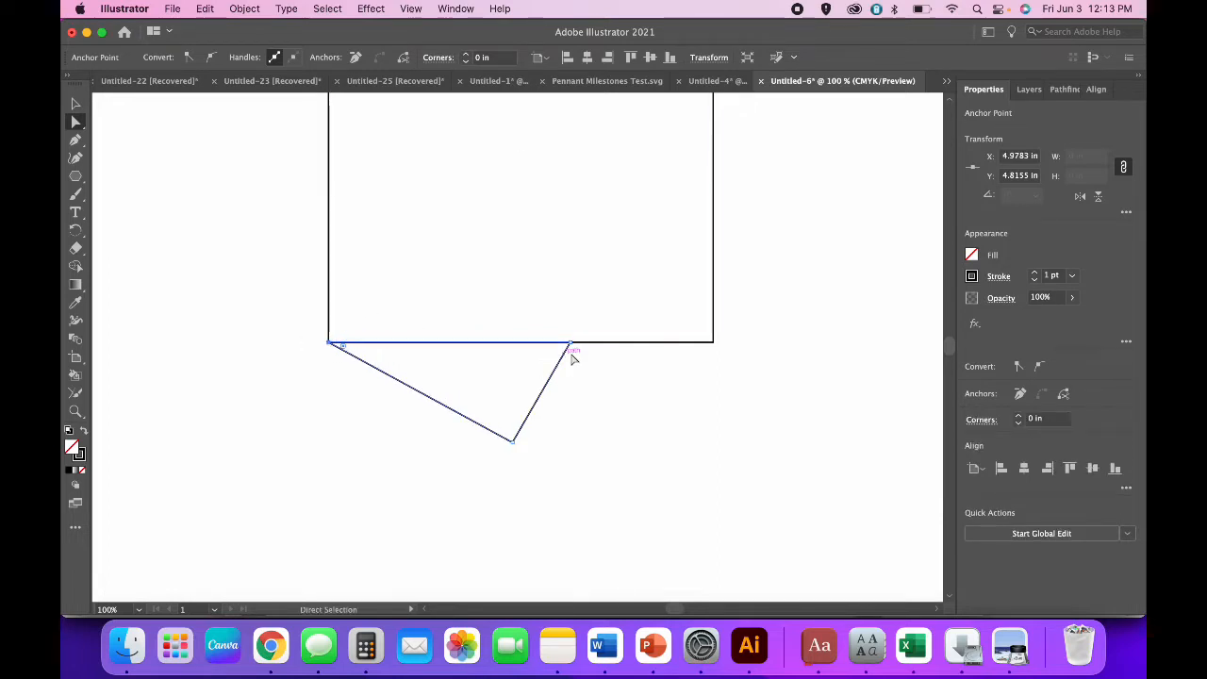
pyautogui.moveTo(573, 347); pyautogui.dragTo(712, 346)
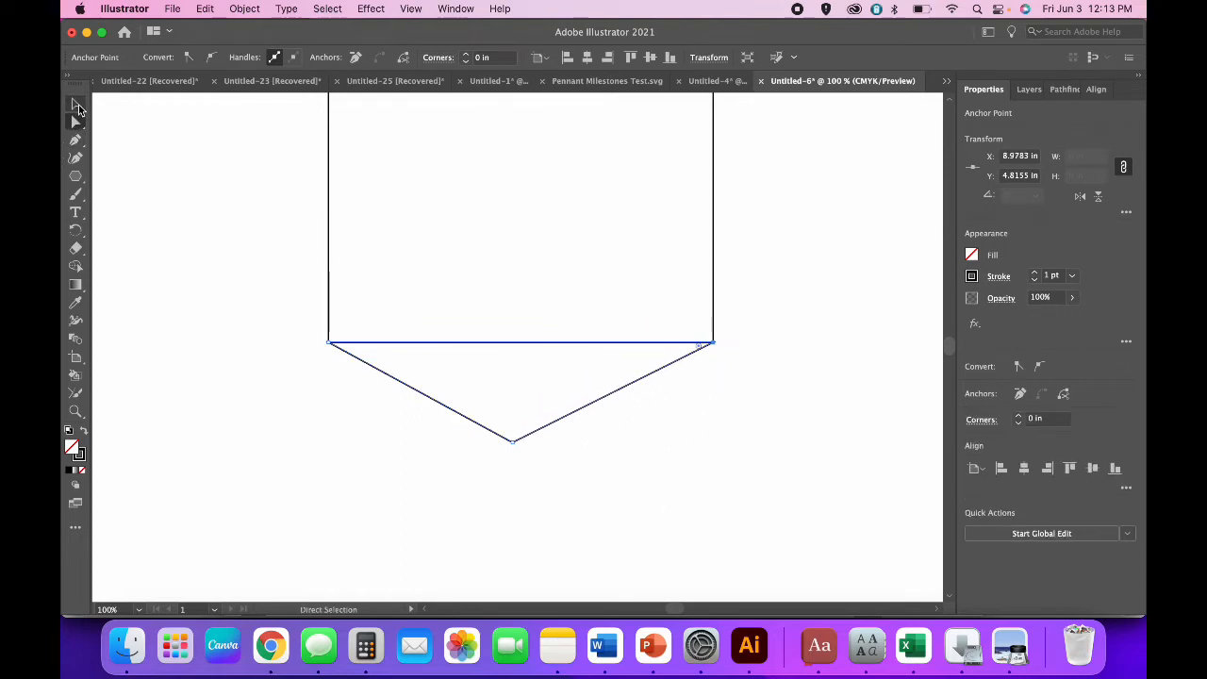
pyautogui.click(80, 105)
pyautogui.click(256, 317)
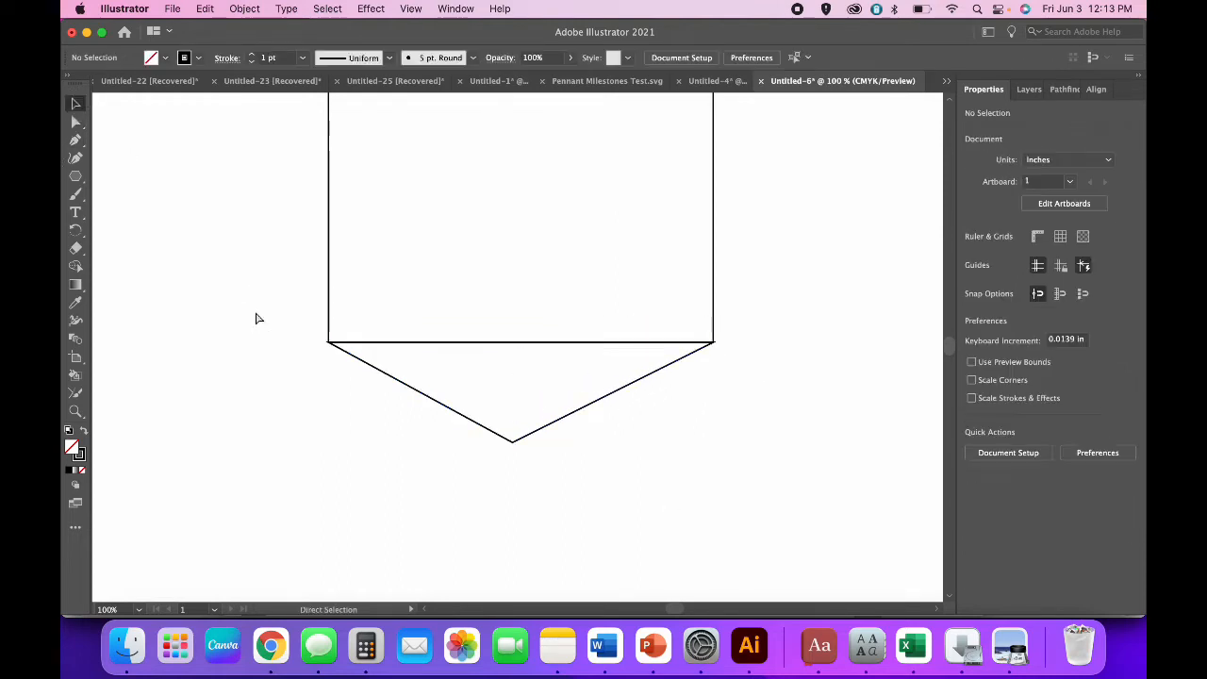
pyautogui.press('super+minus')
pyautogui.press('super+equal')
pyautogui.press('super+equal')
pyautogui.press('super+equal')
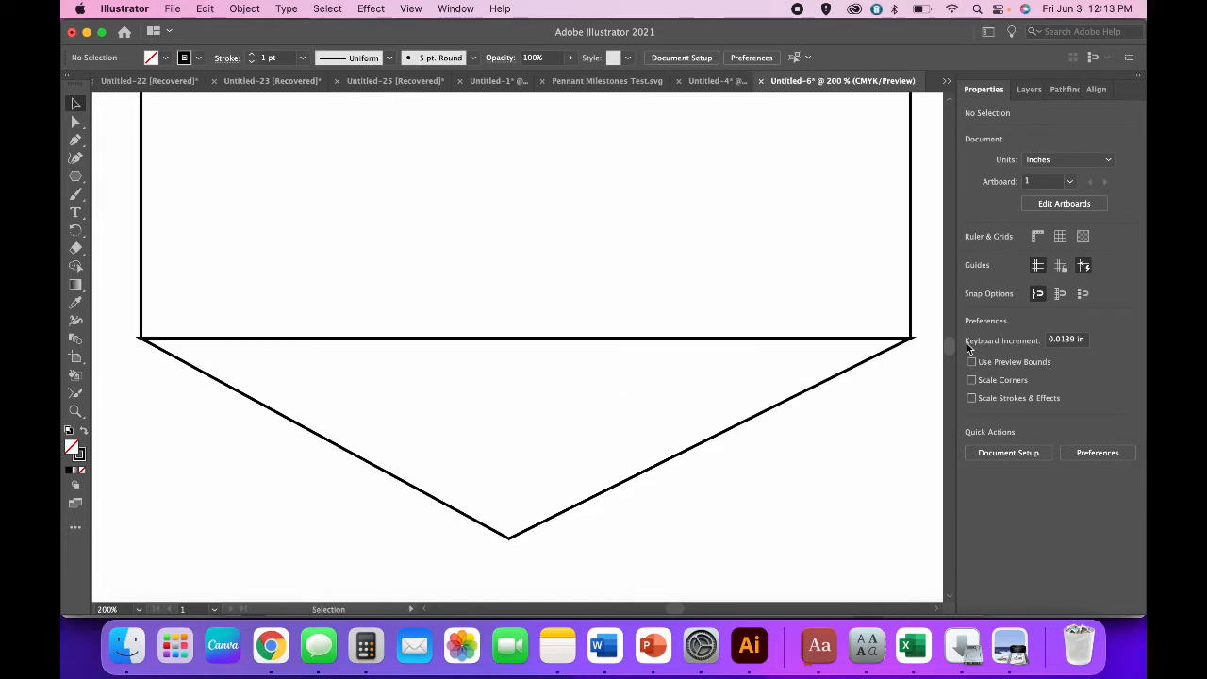
pyautogui.press('super+minus')
pyautogui.press('super+minus')
pyautogui.press('super+minus')
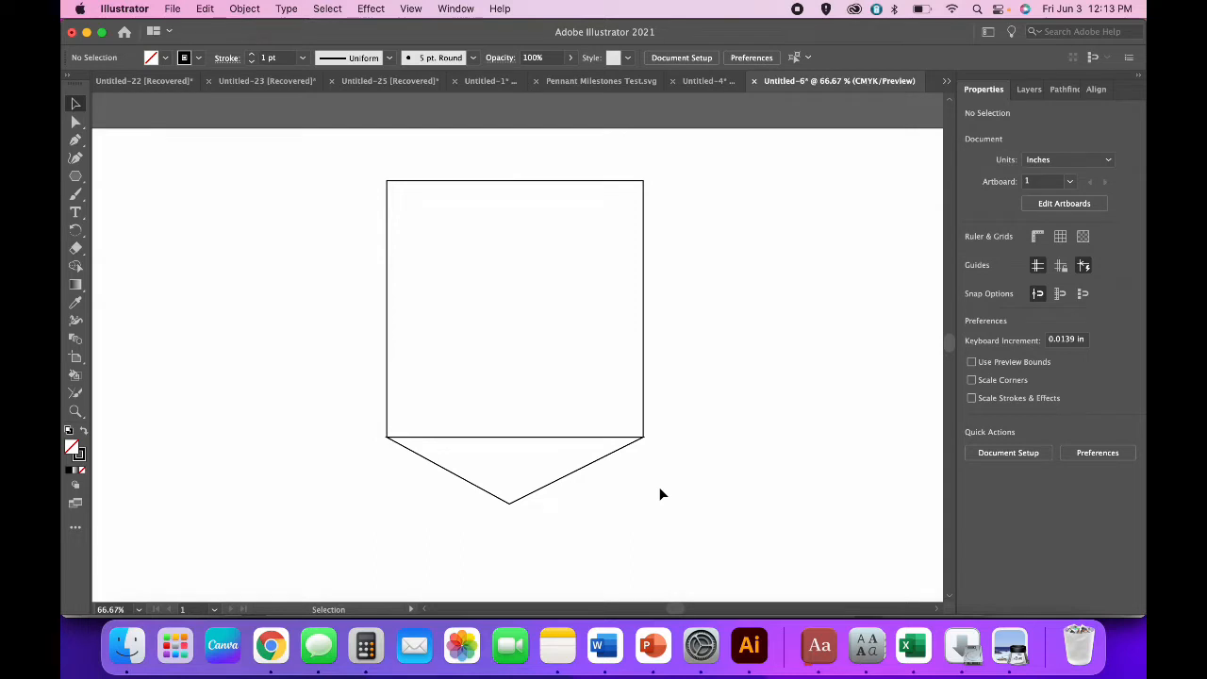
# Unite the square and triangle with Pathfinder into one 4 × 5.0417 in pennant path.
pyautogui.moveTo(656, 501); pyautogui.dragTo(415, 363)
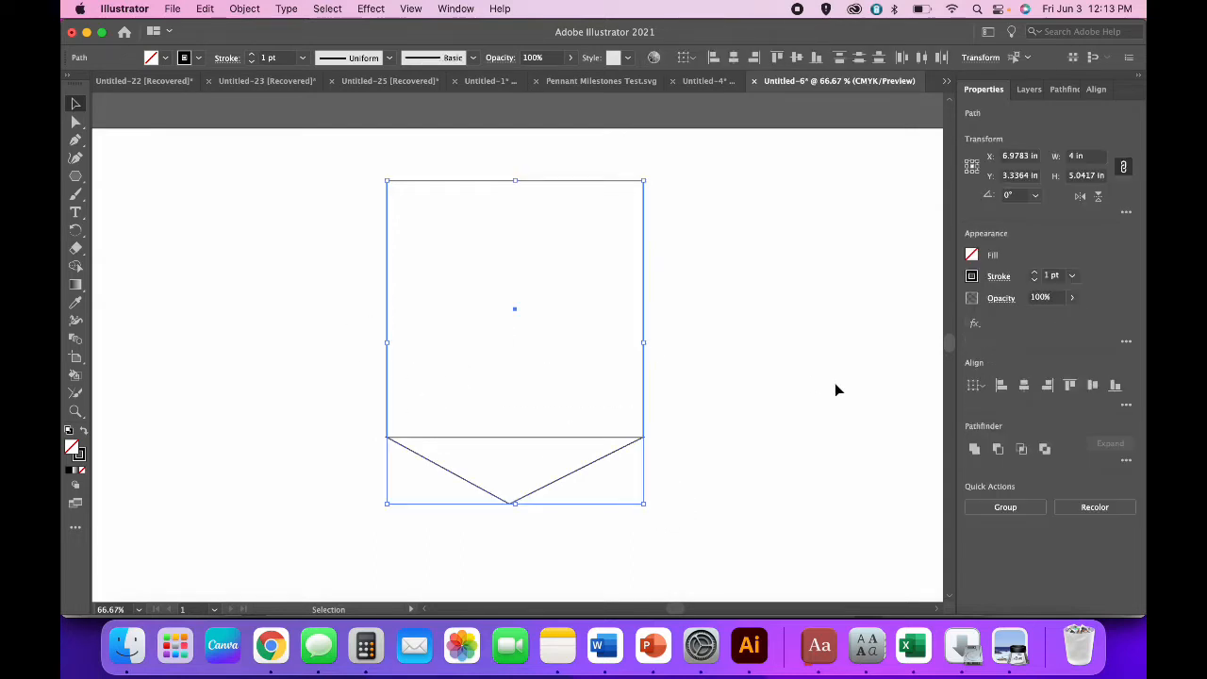
pyautogui.click(975, 449)
pyautogui.click(837, 475)
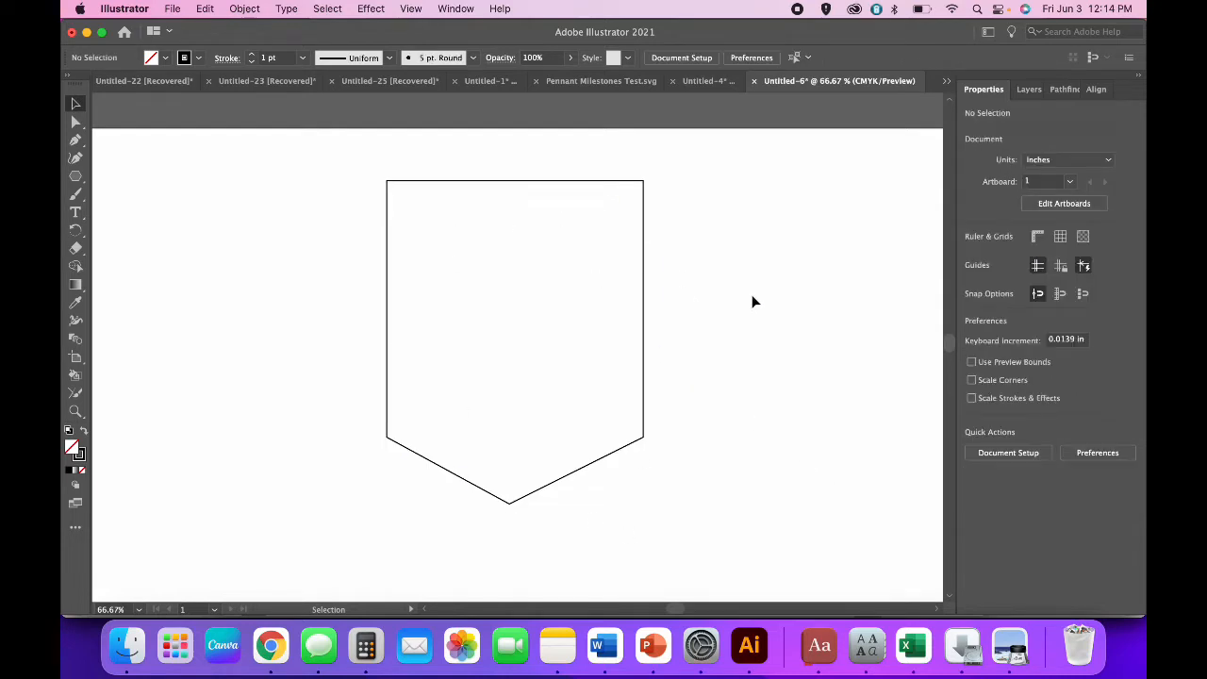
pyautogui.click(643, 378)
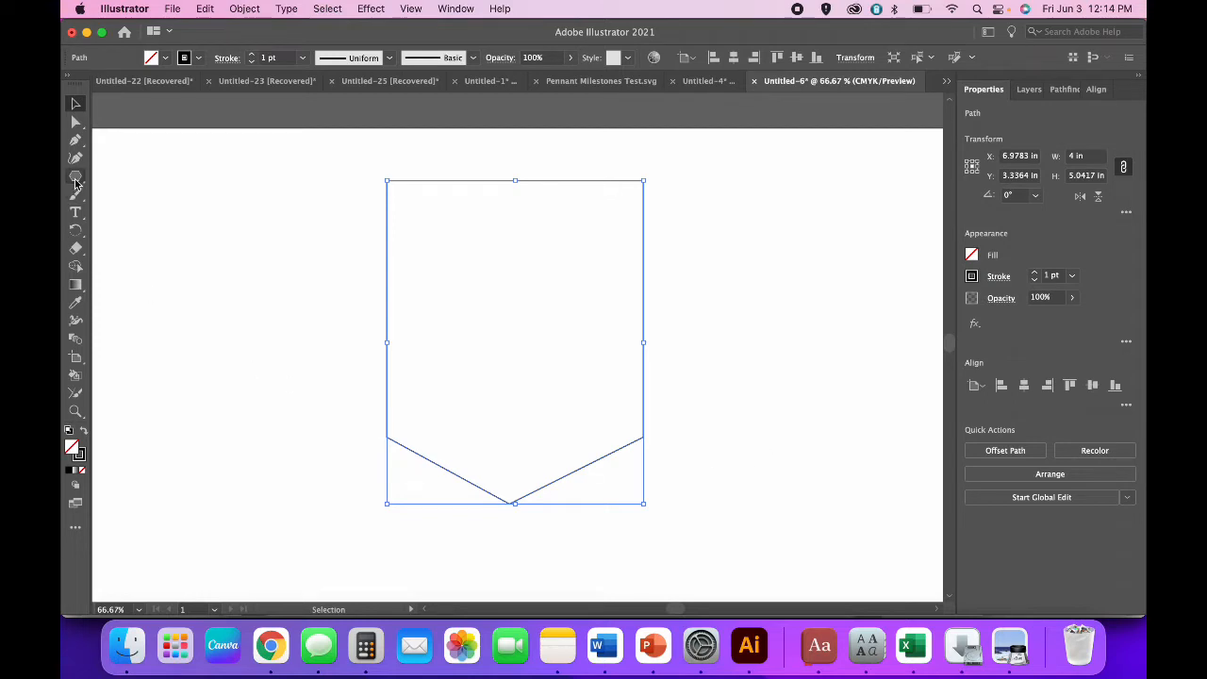
pyautogui.moveTo(76, 181); pyautogui.dragTo(123, 194)
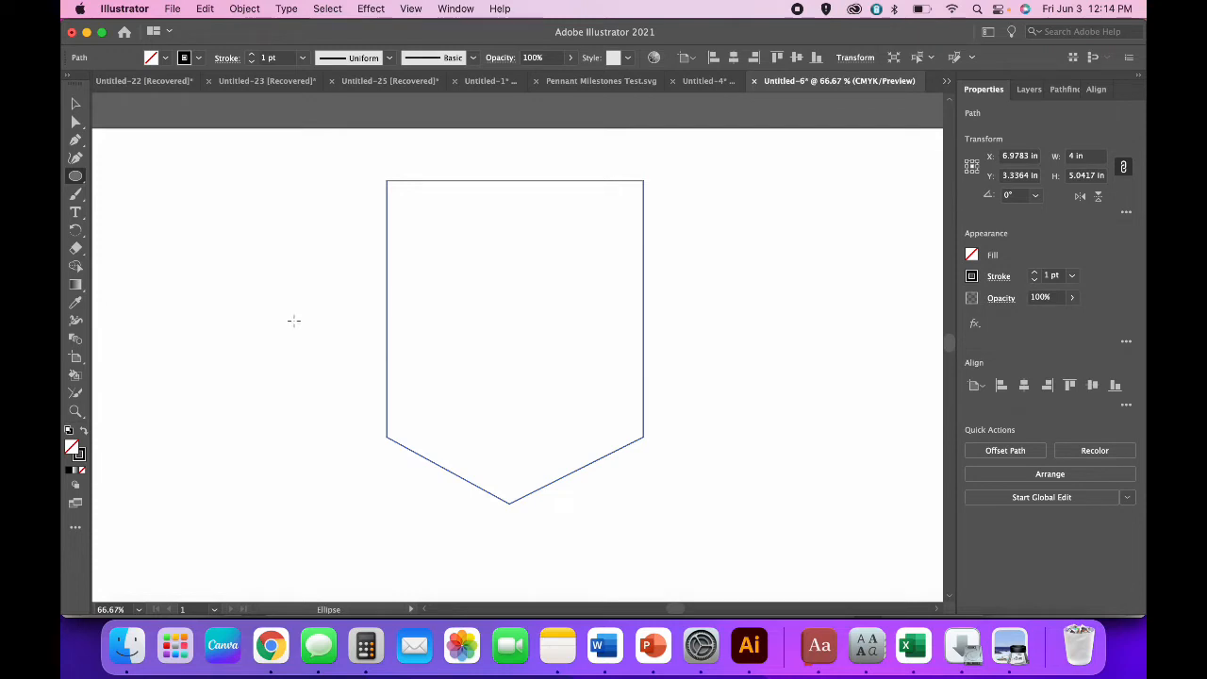
# Draw a 0.14 in circle and place it at the pennant's top-left corner.
pyautogui.click(293, 321)
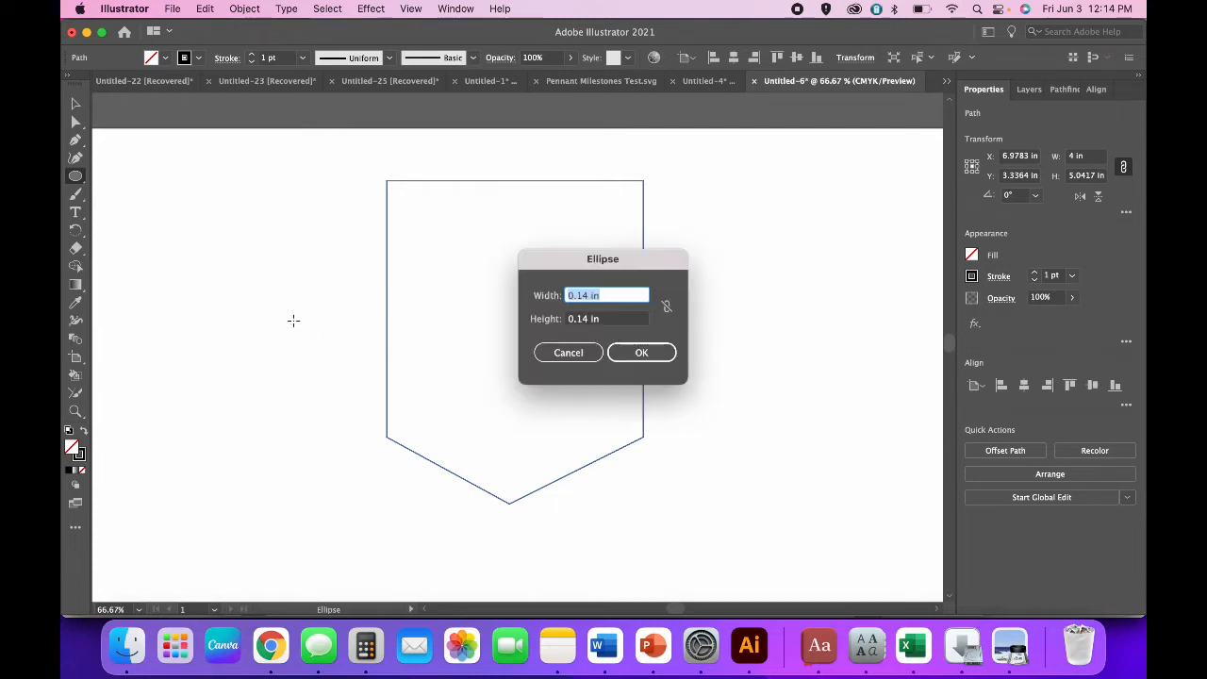
pyautogui.click(642, 355)
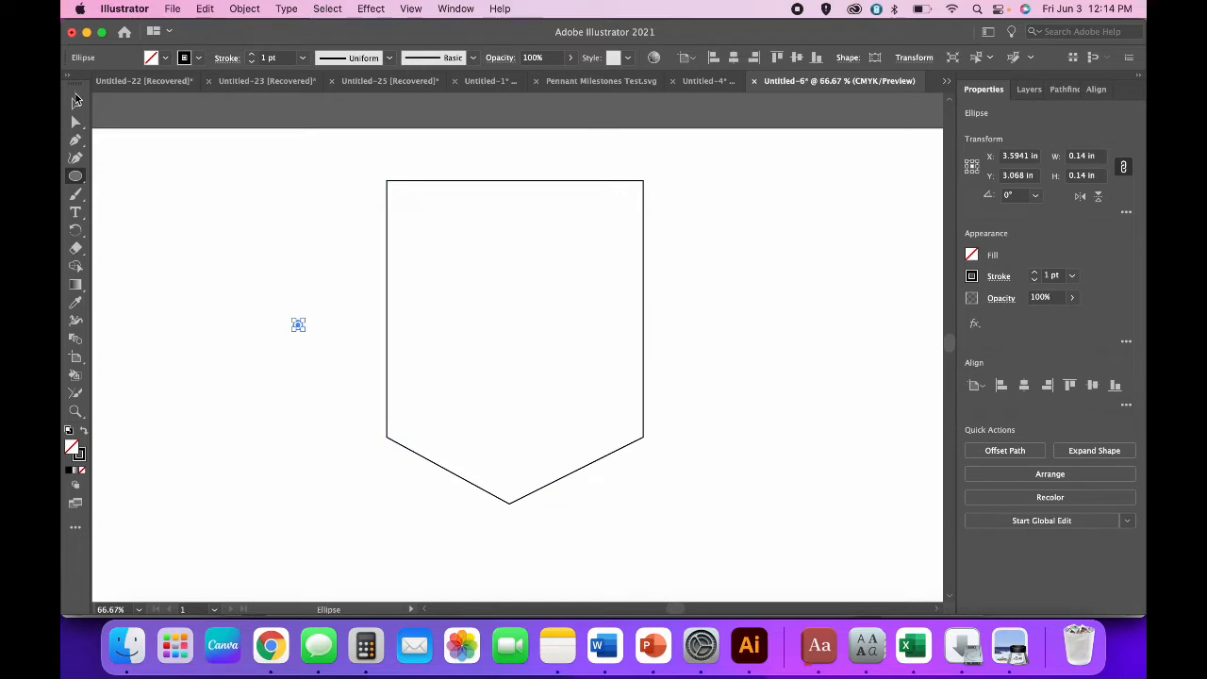
pyautogui.click(76, 102)
pyautogui.click(273, 350)
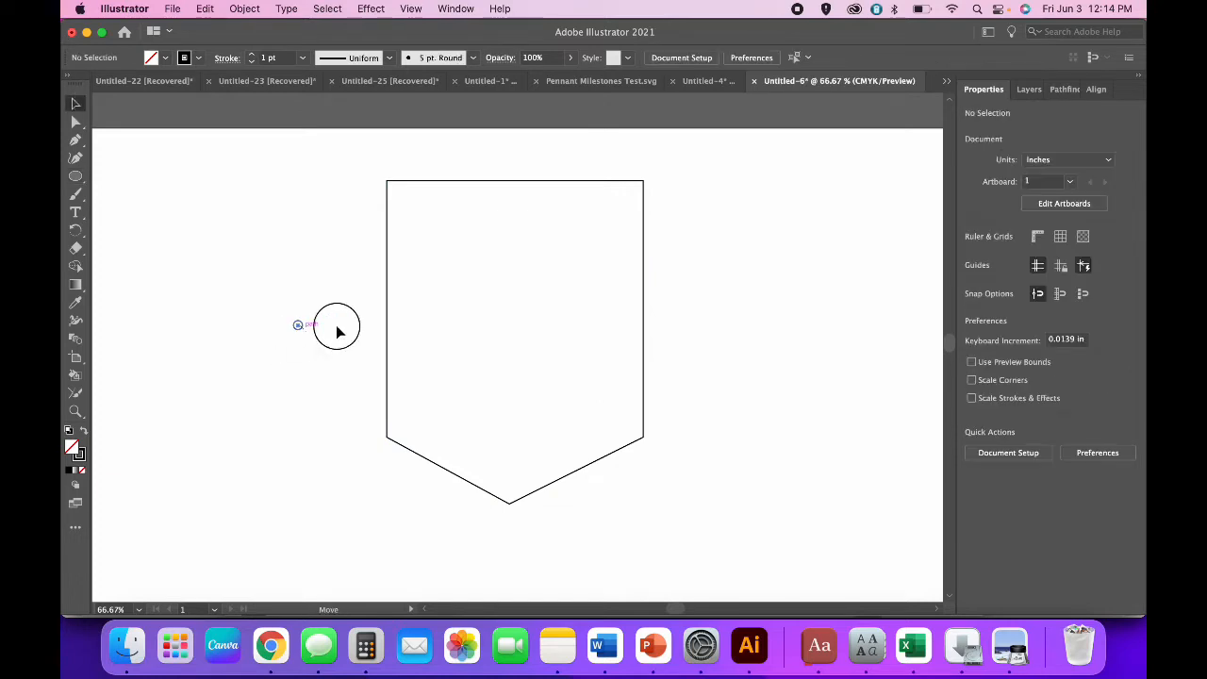
pyautogui.moveTo(302, 330); pyautogui.dragTo(424, 199)
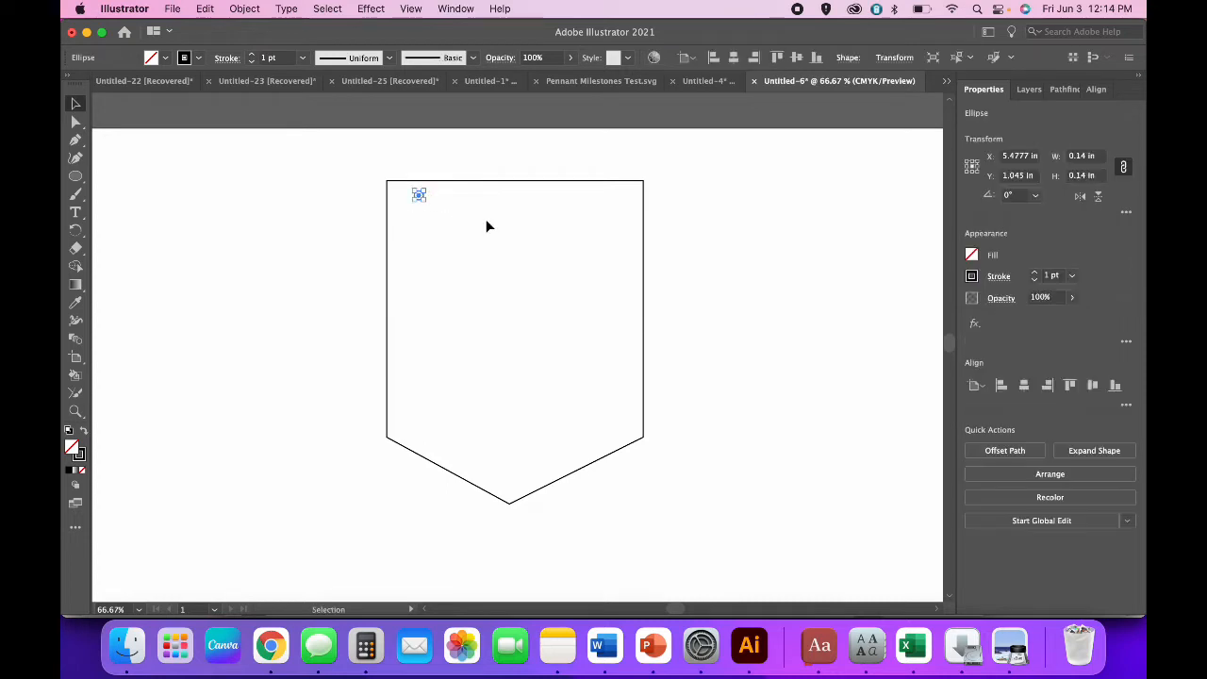
# Paste a copy at the top-right corner and group the two circles.
pyautogui.press('super+v')
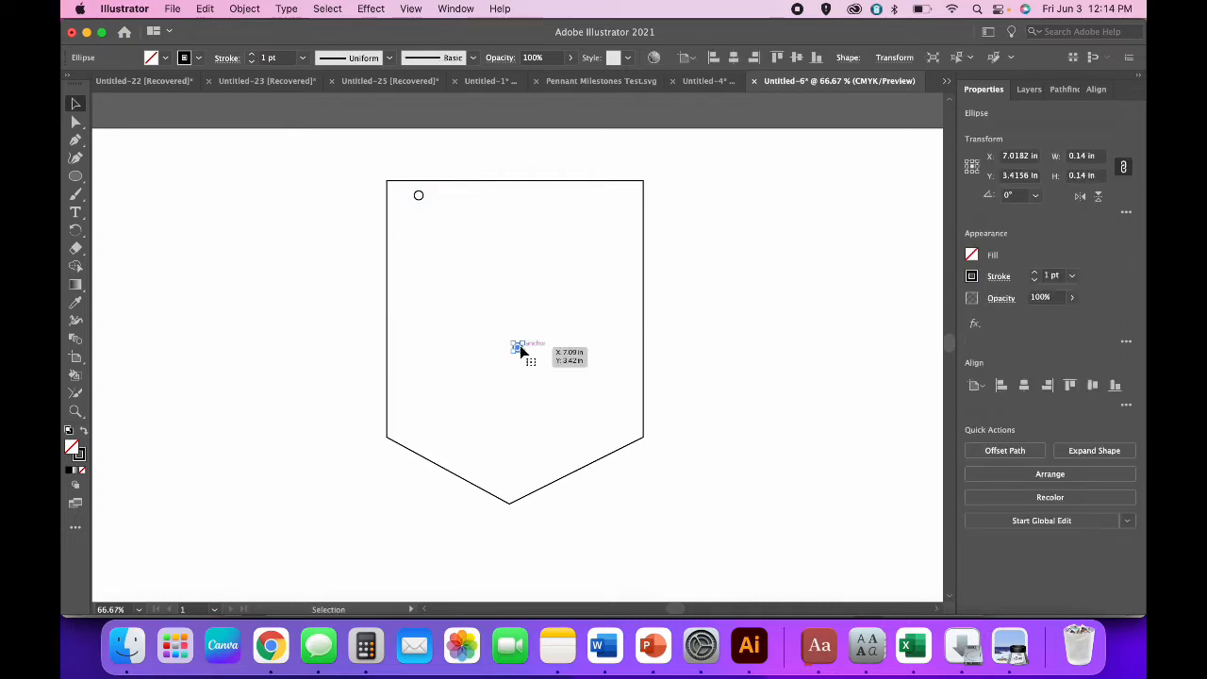
pyautogui.moveTo(520, 351); pyautogui.dragTo(620, 195)
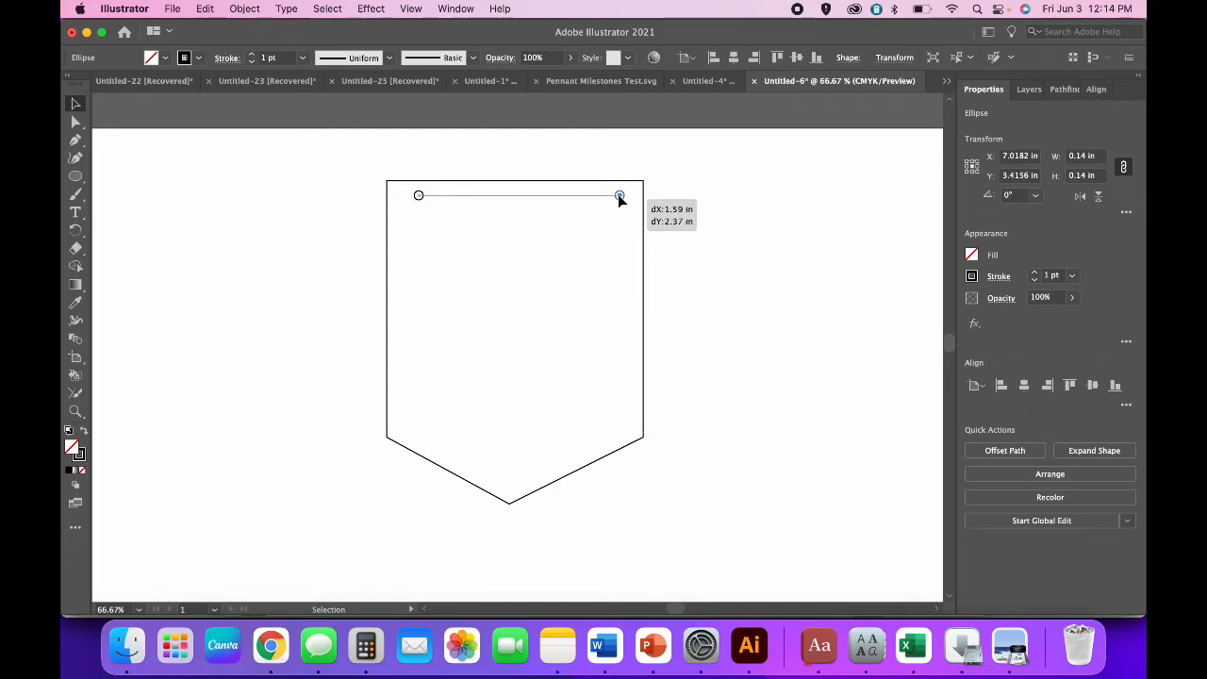
pyautogui.moveTo(619, 195); pyautogui.dragTo(618, 195)
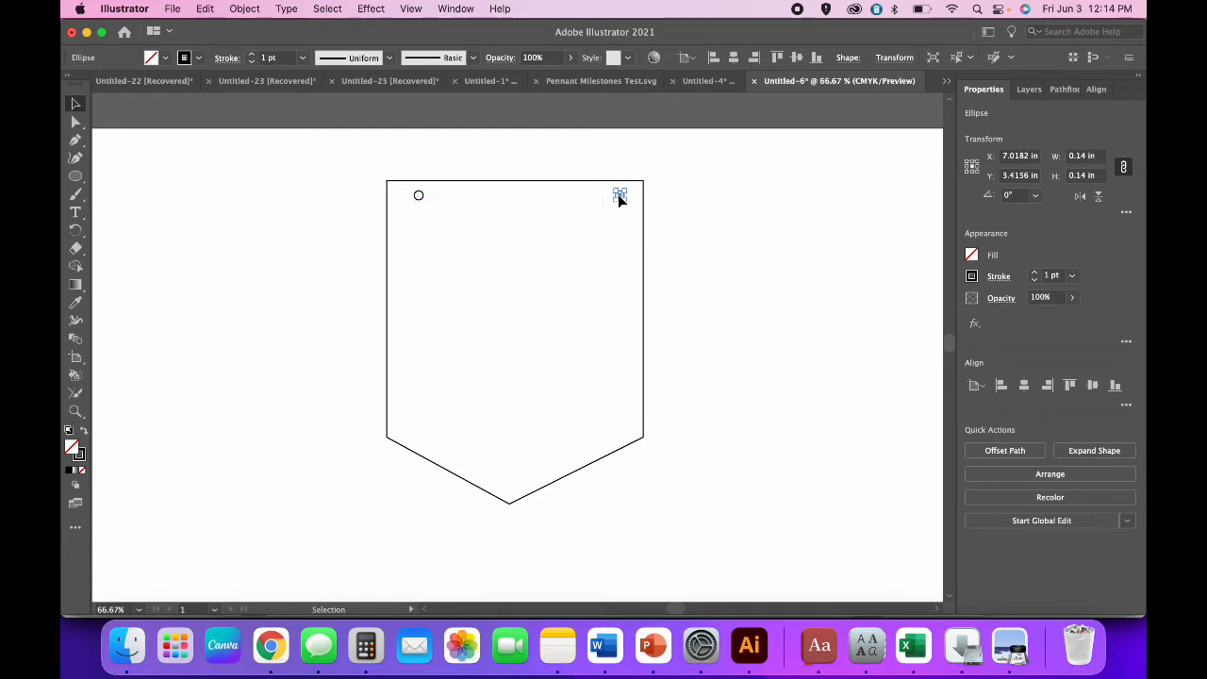
pyautogui.keyDown('shift'); pyautogui.click(421, 201); pyautogui.keyUp('shift')
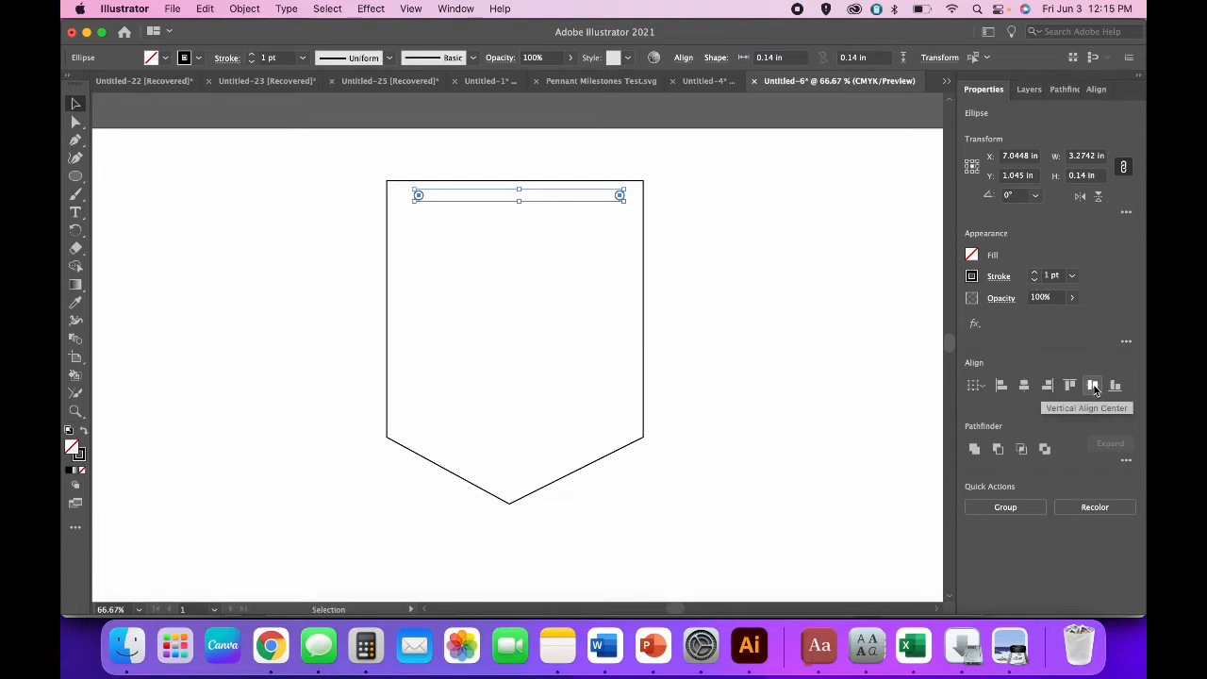
pyautogui.click(244, 8)
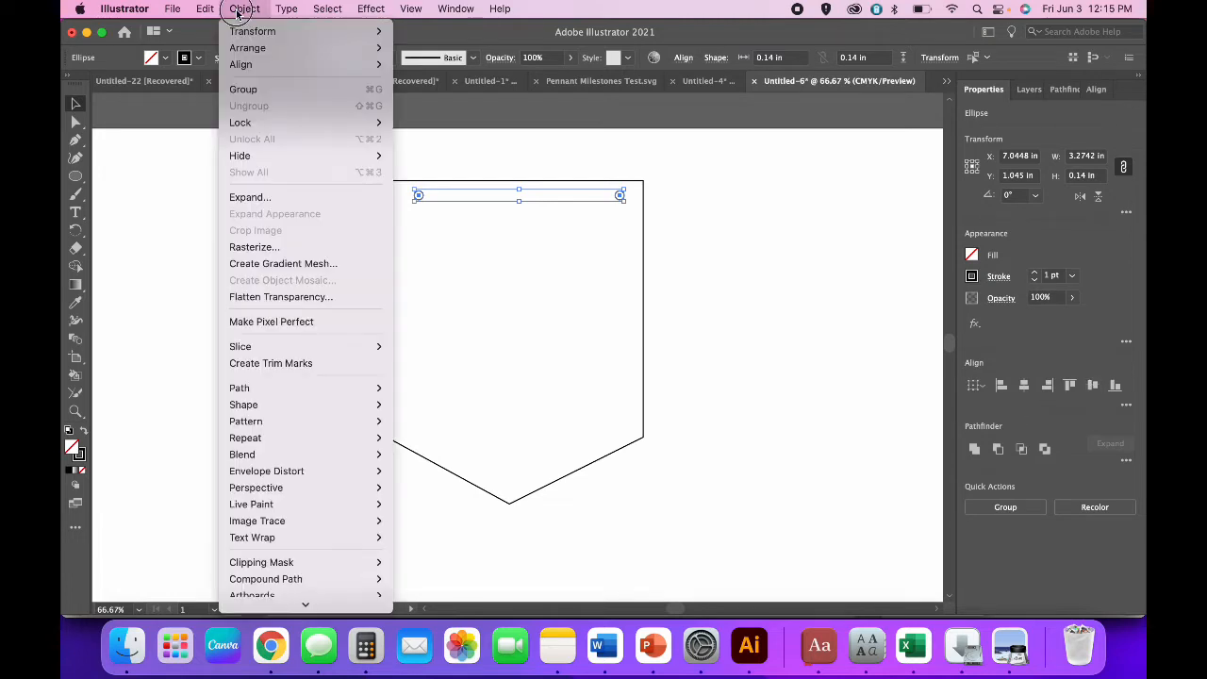
pyautogui.click(242, 88)
# Centre the circle group horizontally on the pennant.
pyautogui.click(264, 220)
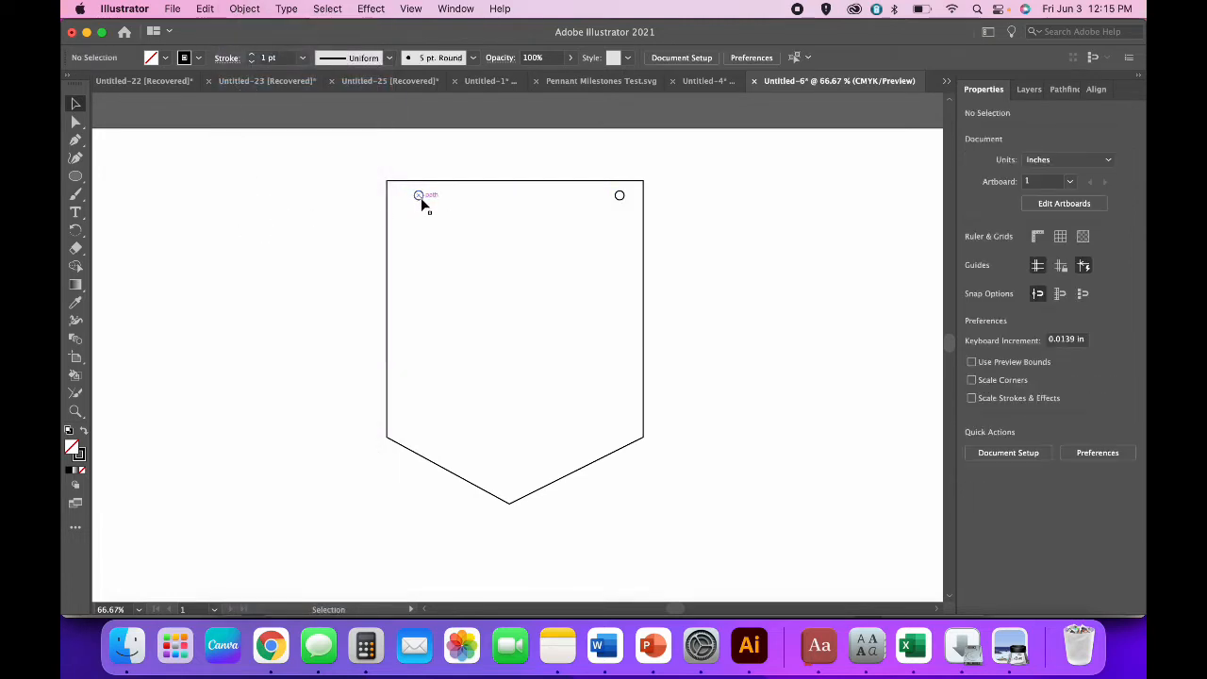
pyautogui.click(421, 200)
pyautogui.click(476, 298)
pyautogui.click(623, 200)
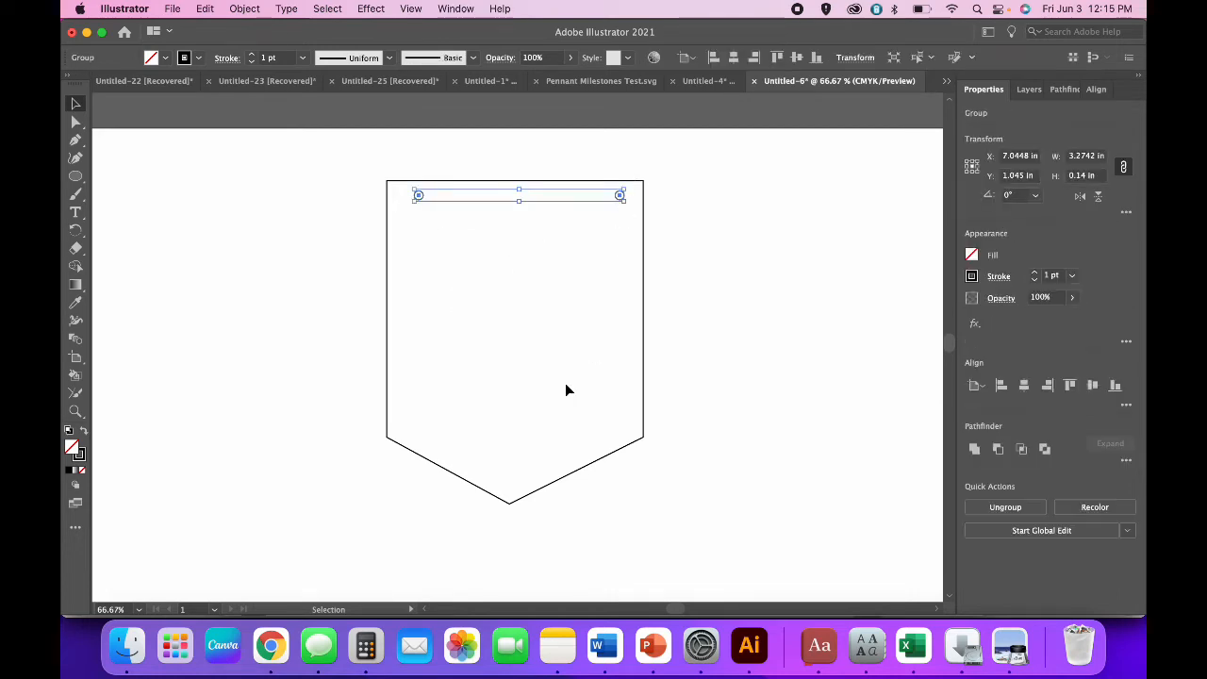
pyautogui.click(354, 201)
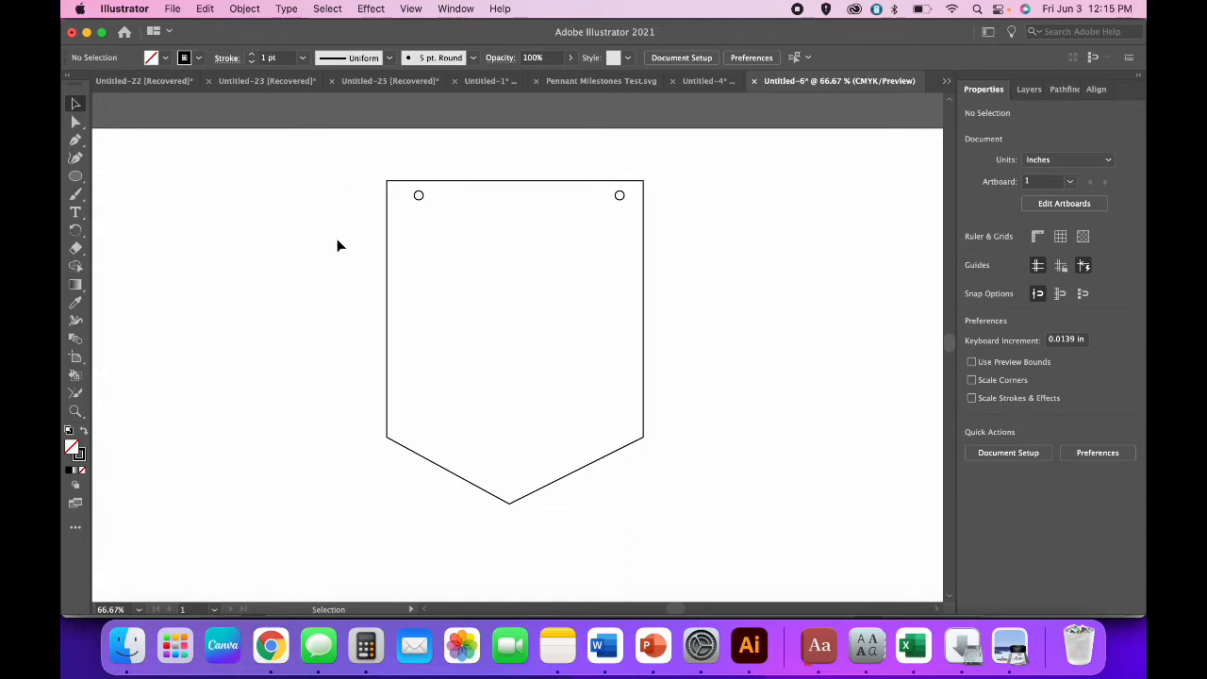
pyautogui.click(618, 196)
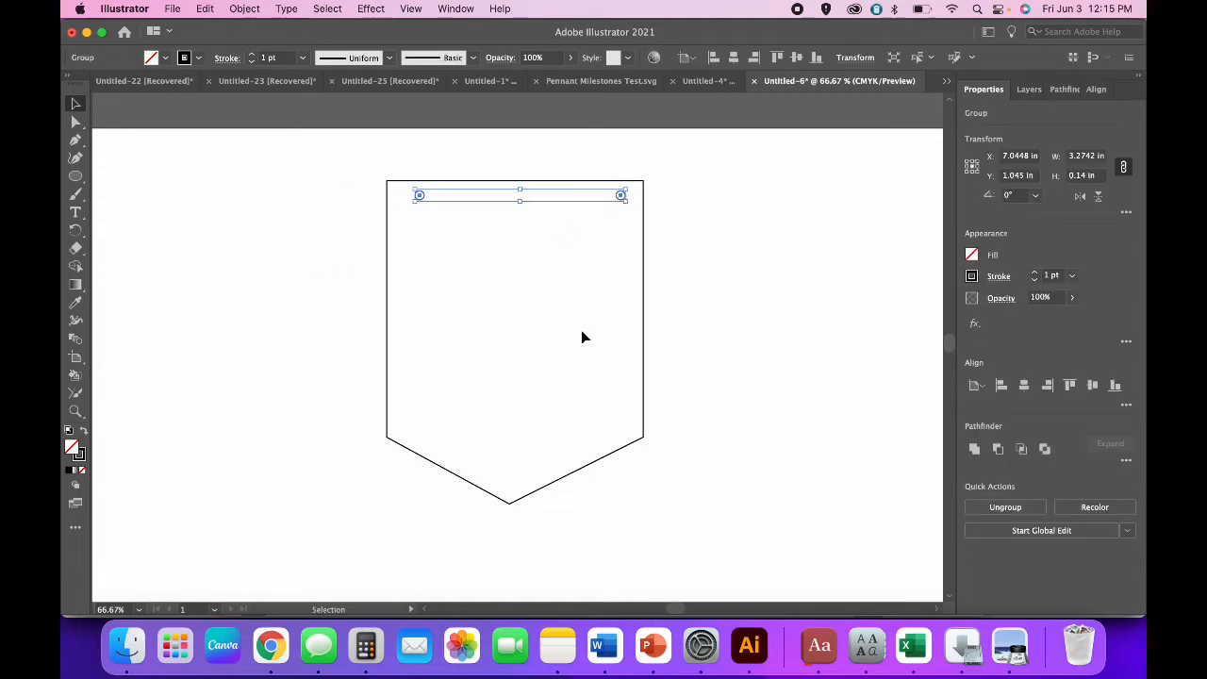
pyautogui.press('Right')
pyautogui.press('Right')
pyautogui.press('Right')
pyautogui.press('Right')
pyautogui.press('Right')
pyautogui.press('Right')
pyautogui.press('Right')
pyautogui.press('Right')
pyautogui.press('Right')
pyautogui.press('Right')
pyautogui.press('Right')
pyautogui.press('Right')
pyautogui.press('Right')
pyautogui.press('Right')
pyautogui.press('Right')
pyautogui.press('Right')
pyautogui.press('Right')
pyautogui.press('Right')
pyautogui.press('Right')
pyautogui.press('Right')
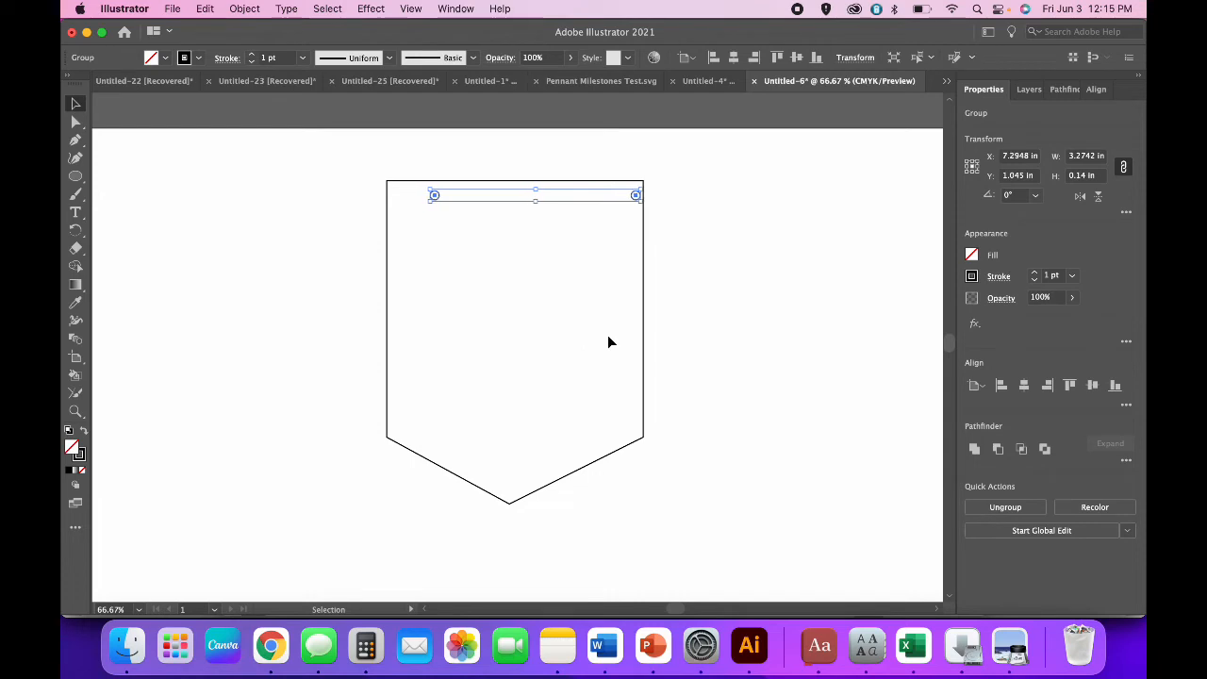
pyautogui.click(700, 355)
pyautogui.moveTo(726, 387); pyautogui.dragTo(286, 151)
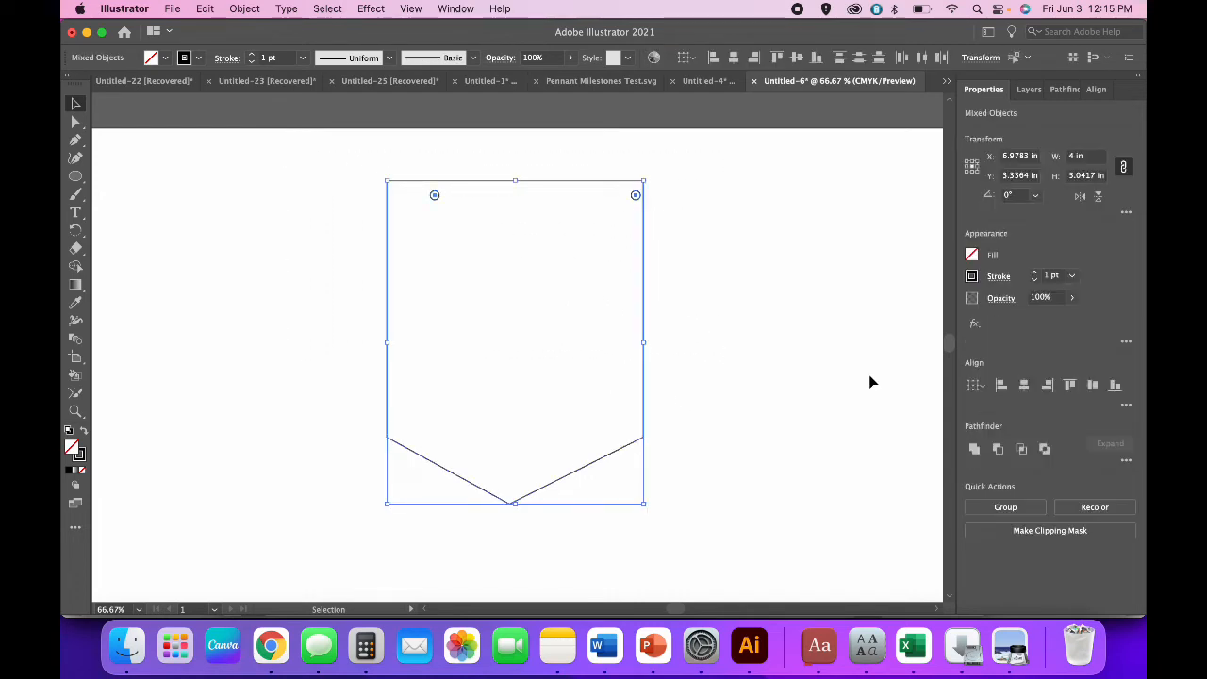
pyautogui.click(1025, 387)
pyautogui.click(807, 403)
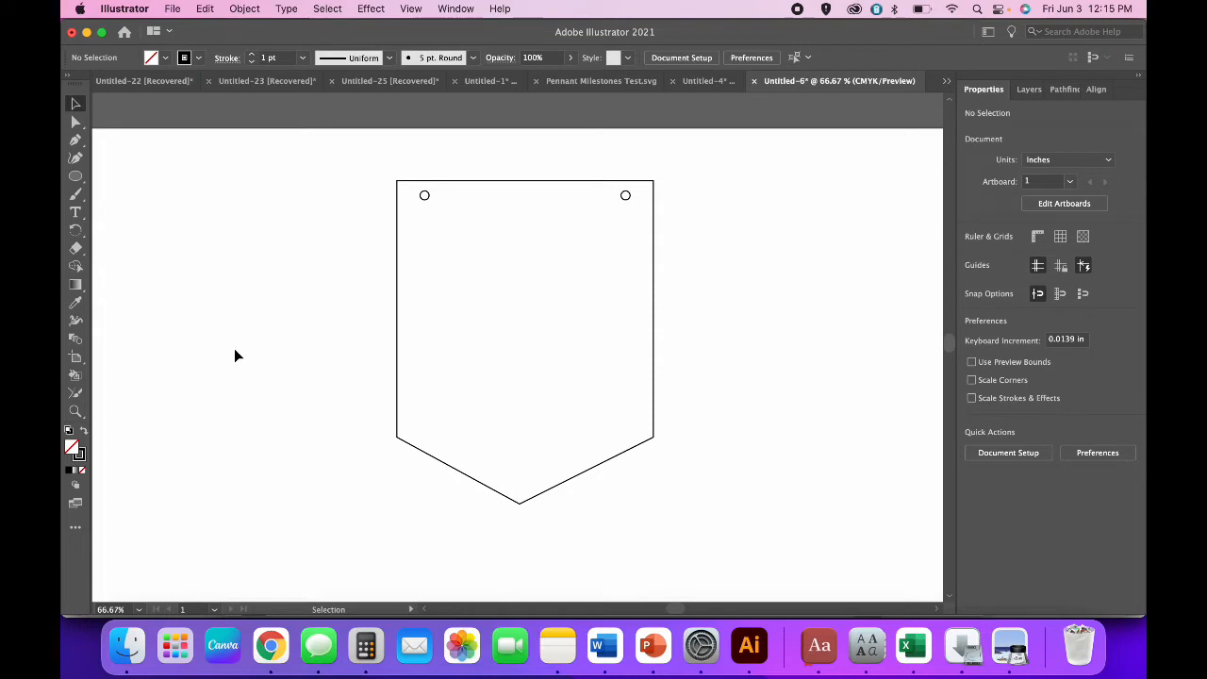
# Turn on the grid from the View menu.
pyautogui.click(411, 9)
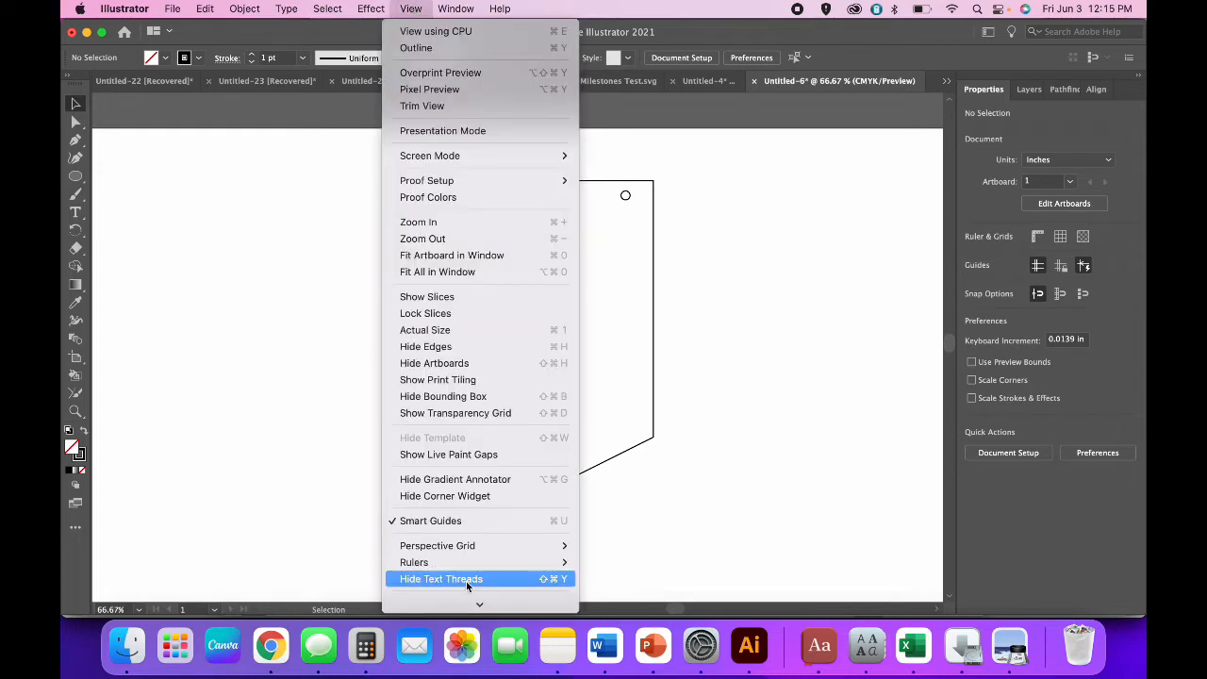
pyautogui.scroll(-3, 472, 581)
pyautogui.click(472, 530)
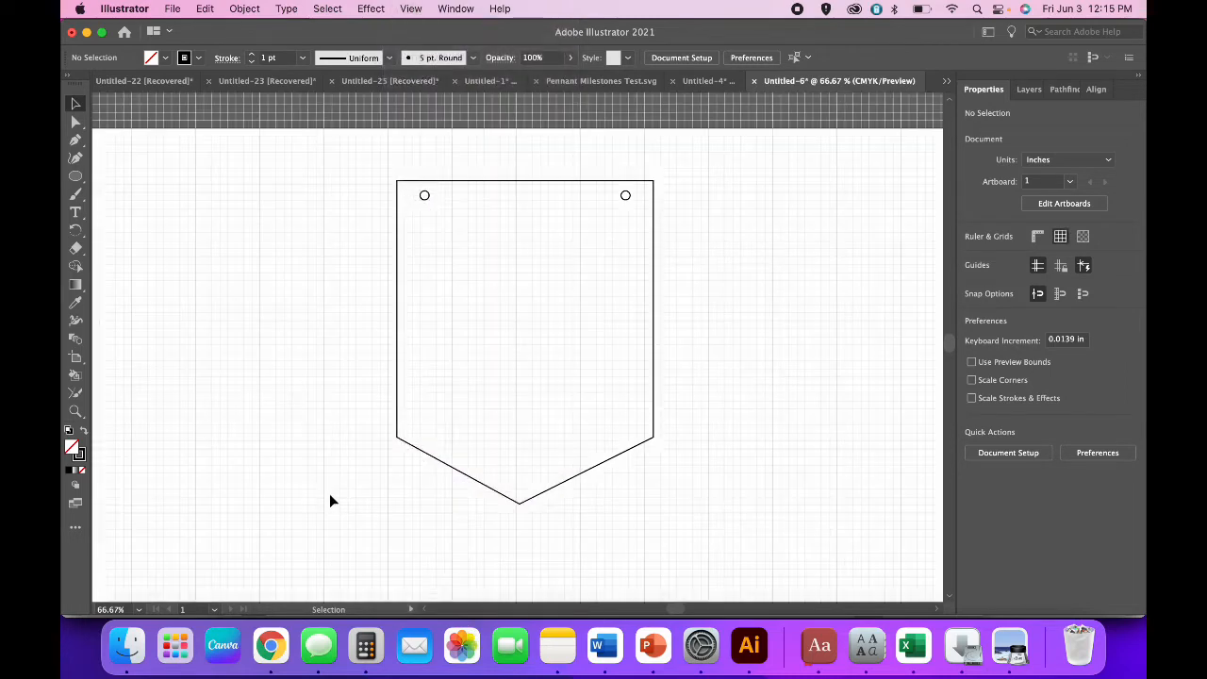
# Nudge the pennant and both holes down and left to line up with the grid.
pyautogui.moveTo(663, 500); pyautogui.dragTo(290, 170)
pyautogui.press('Down')
pyautogui.press('Down')
pyautogui.press('Down')
pyautogui.press('Down')
pyautogui.press('Down')
pyautogui.press('Down')
pyautogui.press('Down')
pyautogui.press('Down')
pyautogui.press('Down')
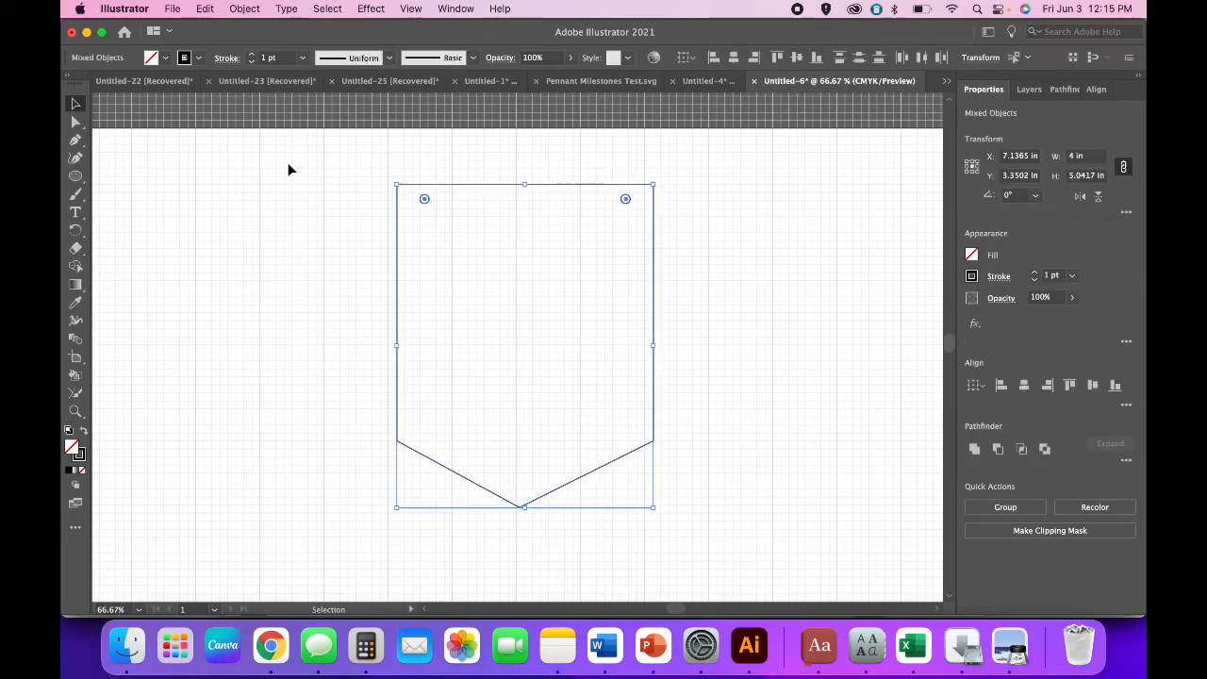
pyautogui.press('Down')
pyautogui.press('Down')
pyautogui.press('Down')
pyautogui.press('Down')
pyautogui.press('Left')
pyautogui.press('Left')
pyautogui.press('Left')
pyautogui.press('Left')
pyautogui.press('Left')
pyautogui.press('Left')
pyautogui.press('Left')
pyautogui.press('Left')
pyautogui.press('Left')
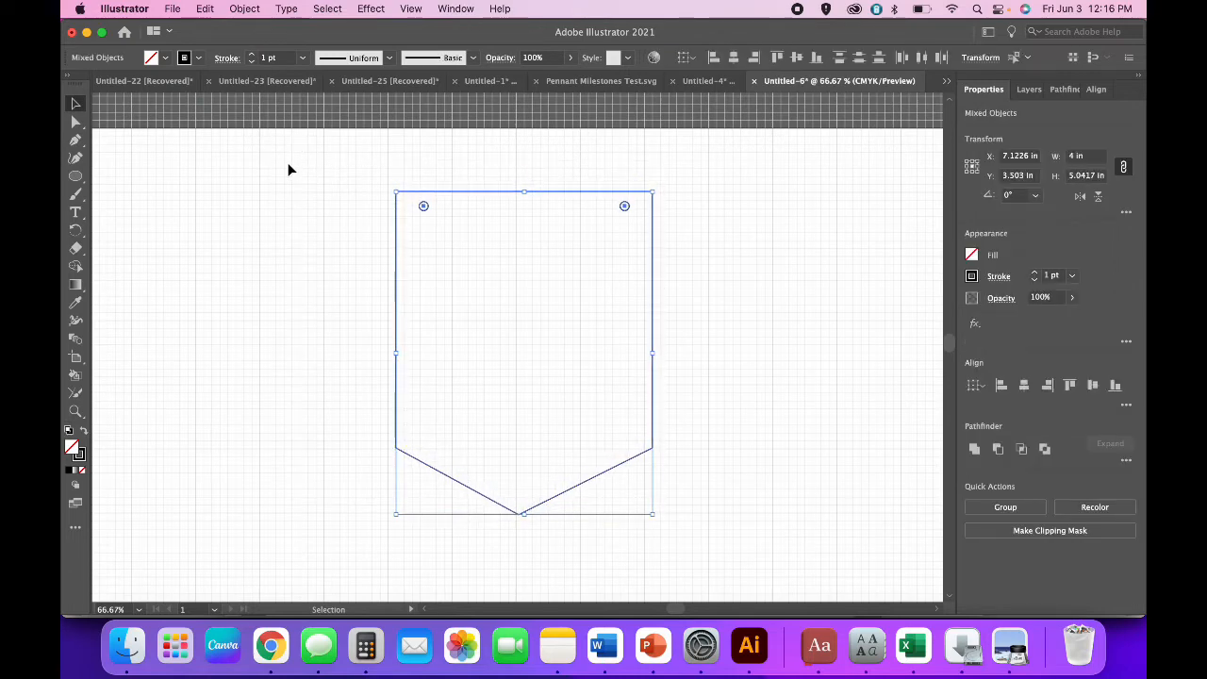
pyautogui.press('Left')
pyautogui.press('Left')
pyautogui.press('Left')
pyautogui.press('Left')
pyautogui.press('Left')
pyautogui.press('Left')
pyautogui.press('Left')
pyautogui.press('Left')
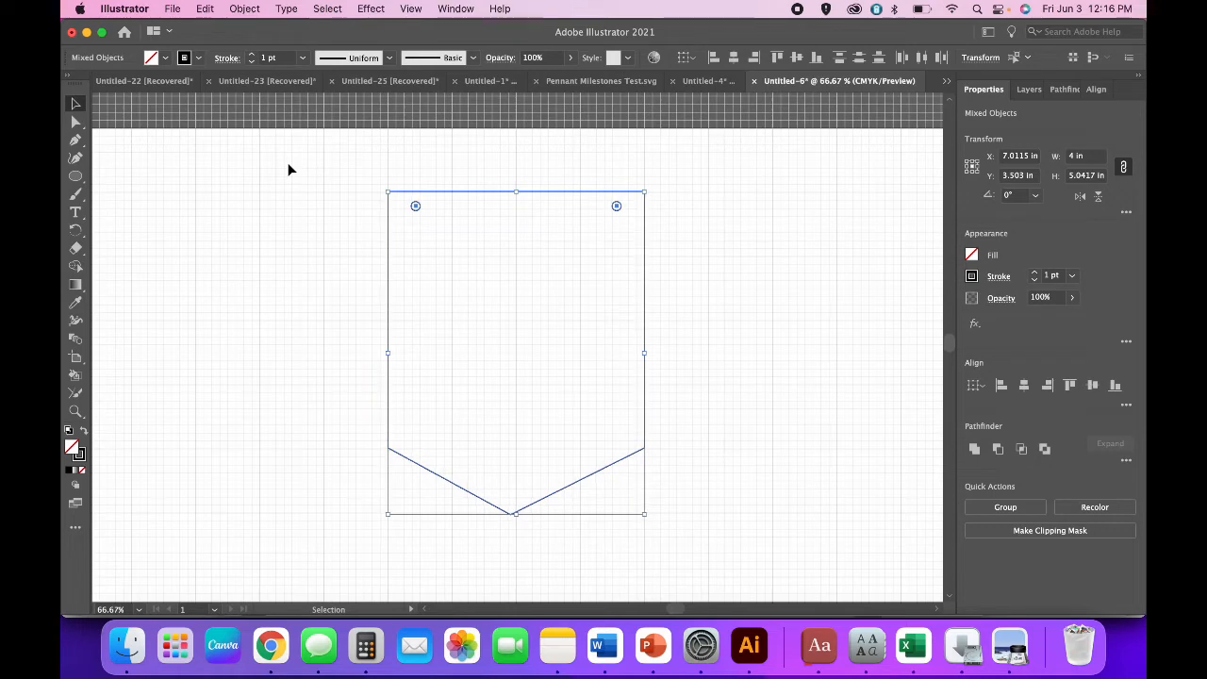
pyautogui.press('Up')
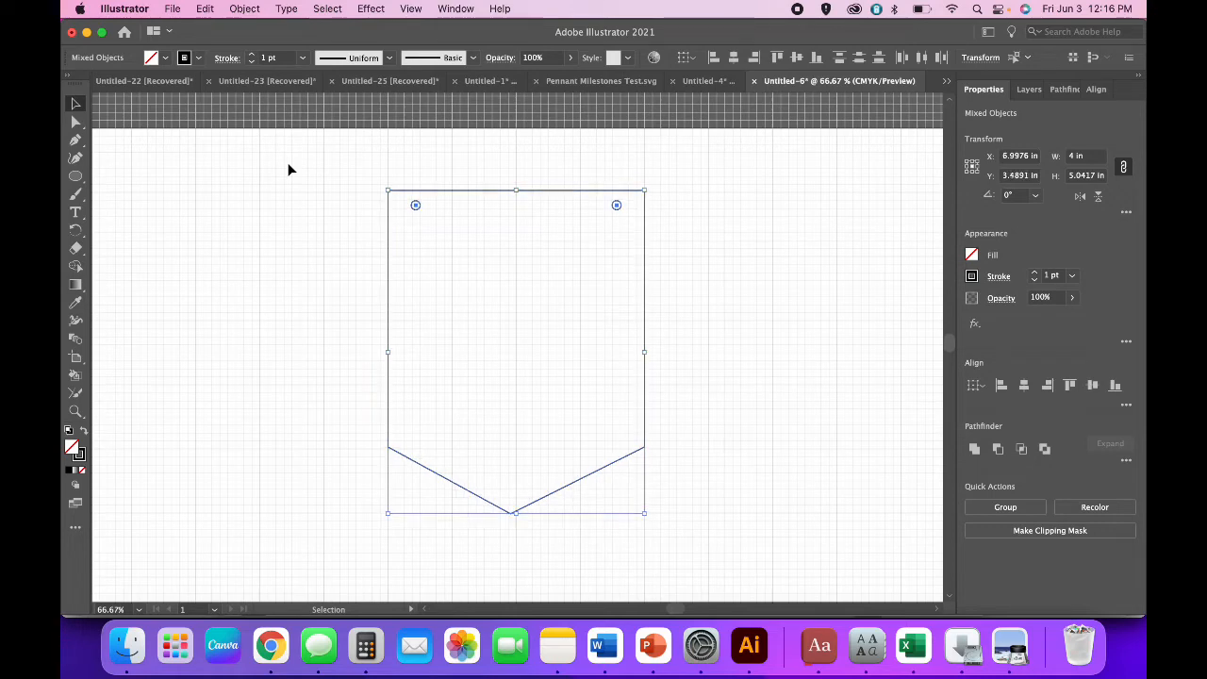
pyautogui.click(297, 283)
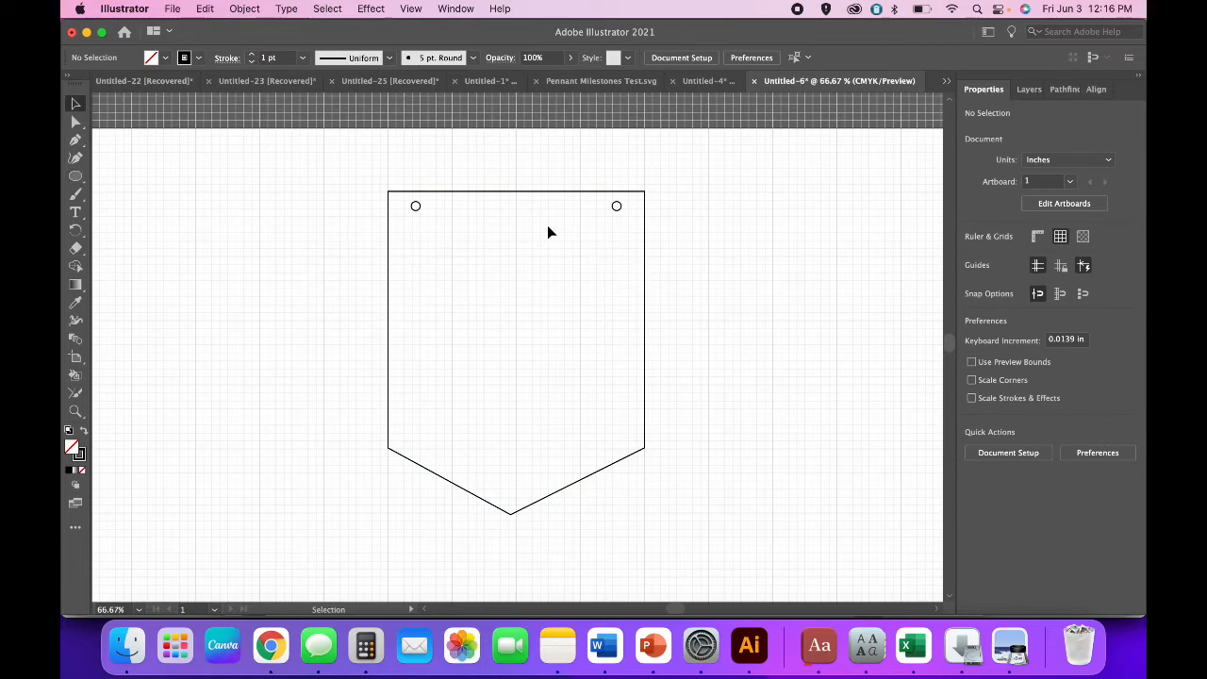
# Create a 3 in circle beside the pennant.
pyautogui.click(76, 176)
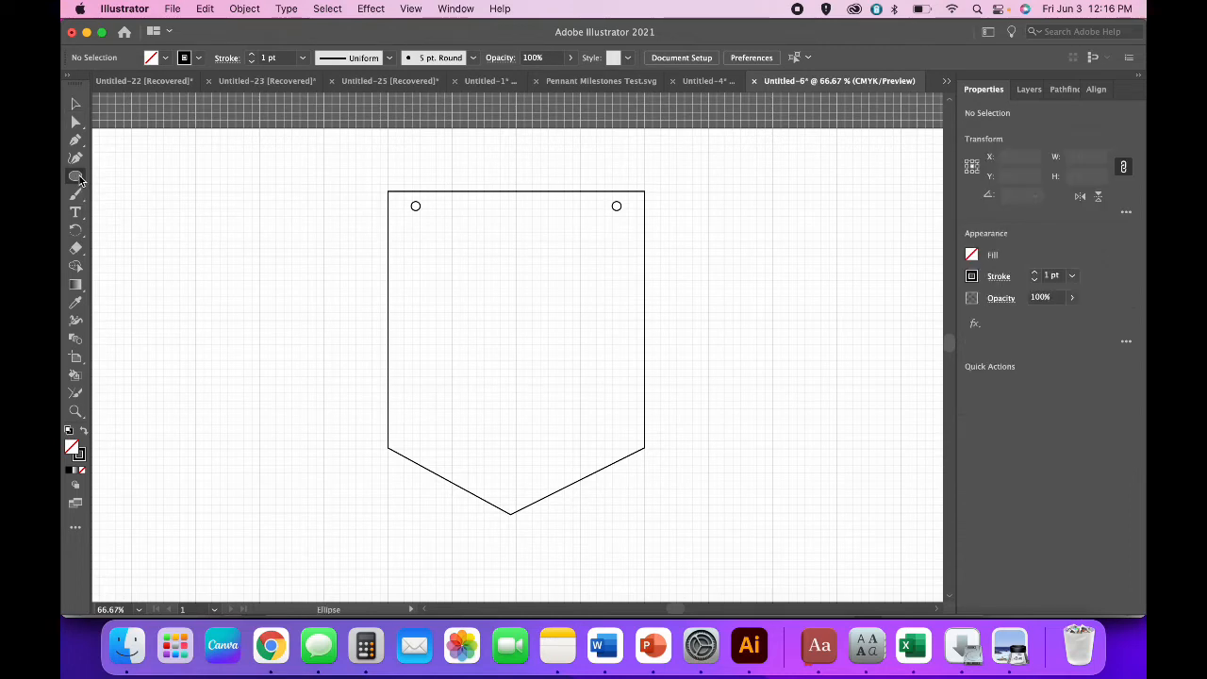
pyautogui.click(181, 270)
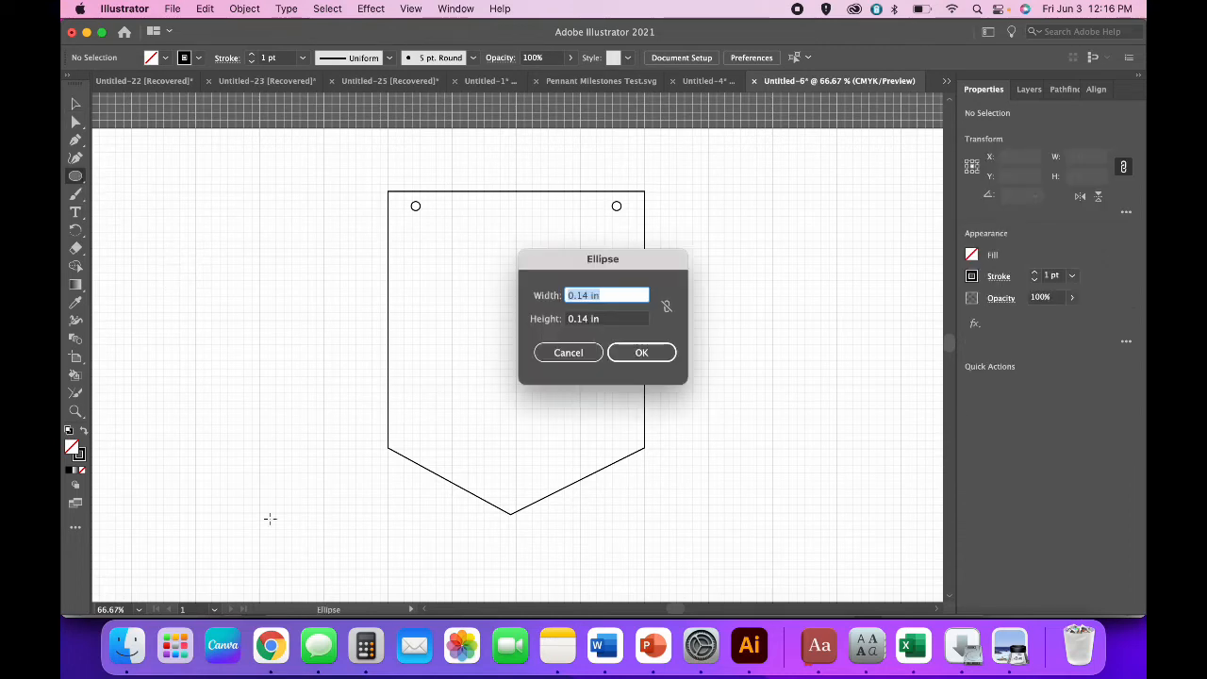
pyautogui.write('3')
pyautogui.press('Tab')
pyautogui.press('Return')
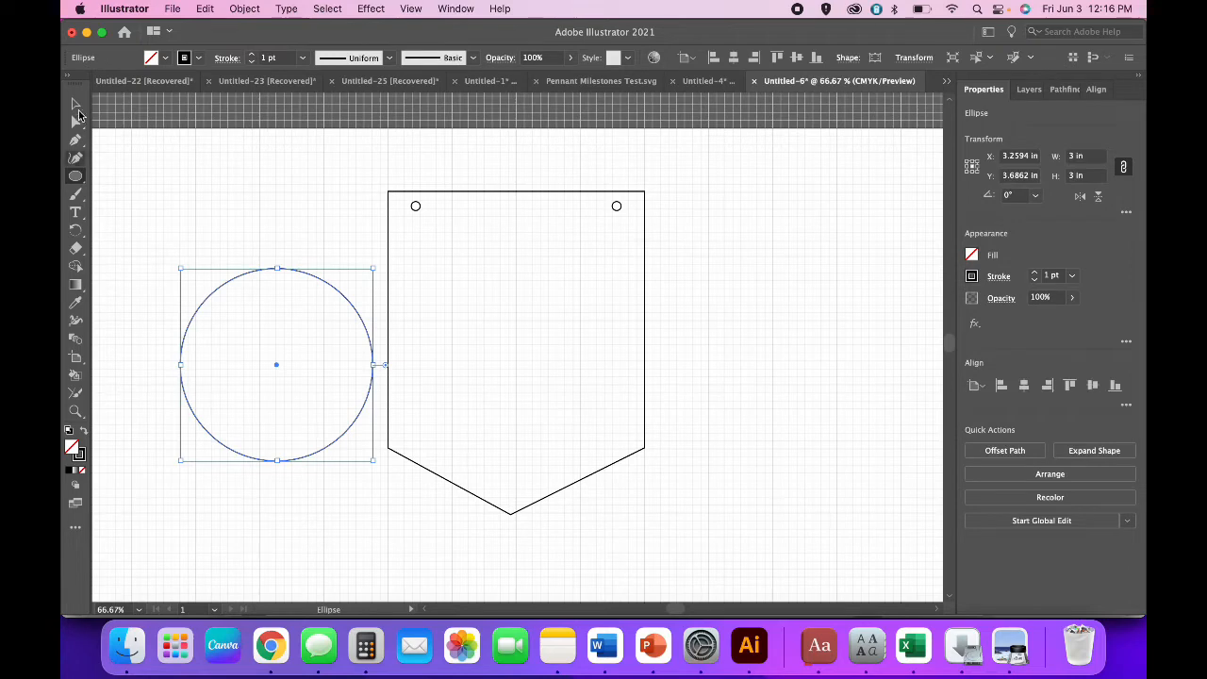
# Add path text around the circle in Montharo Regular, 50 pt.
pyautogui.click(75, 213)
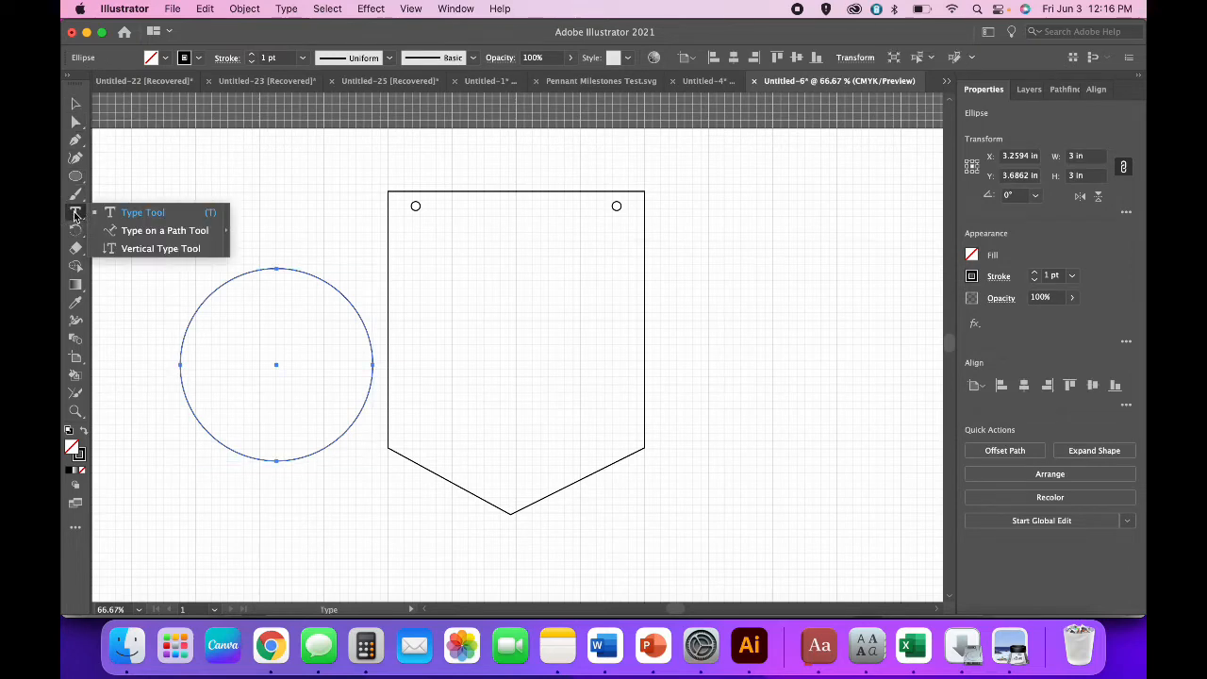
pyautogui.click(127, 234)
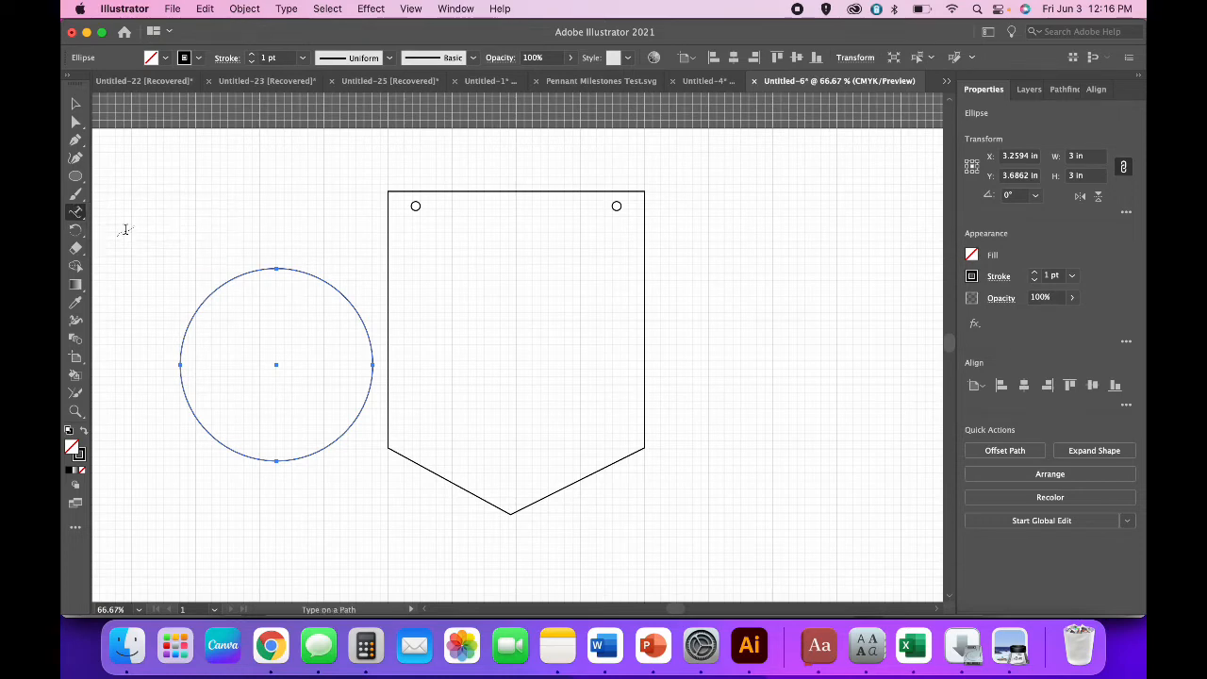
pyautogui.click(189, 312)
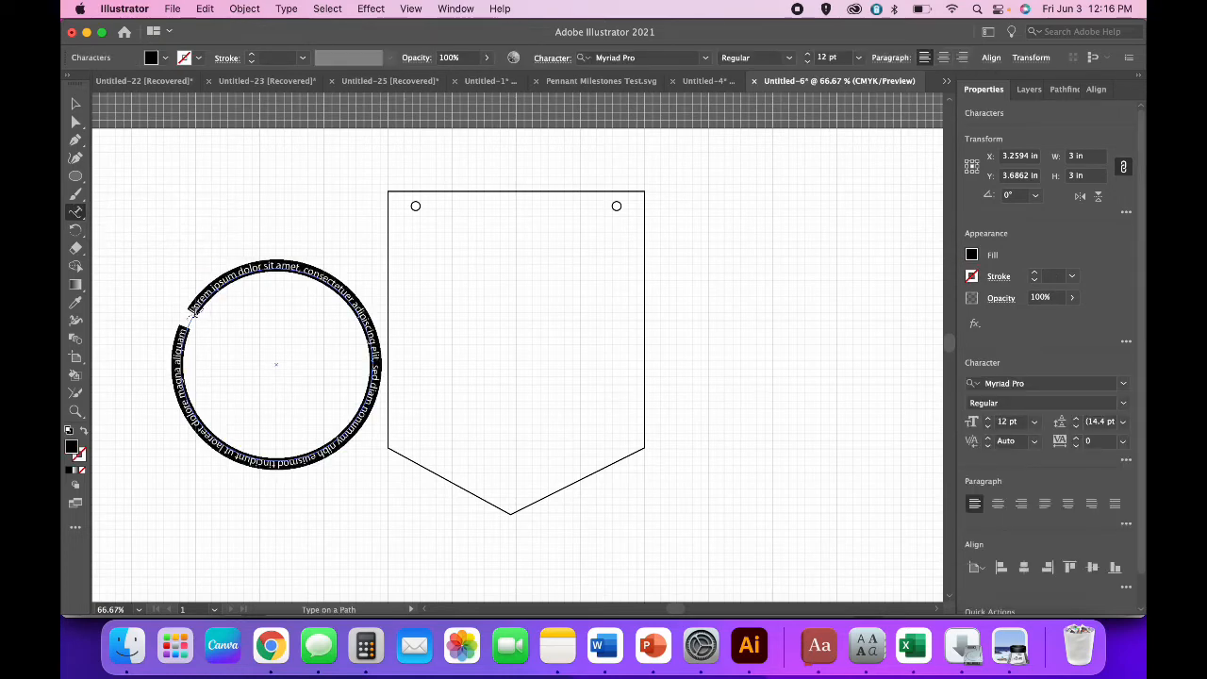
pyautogui.click(705, 58)
pyautogui.click(693, 135)
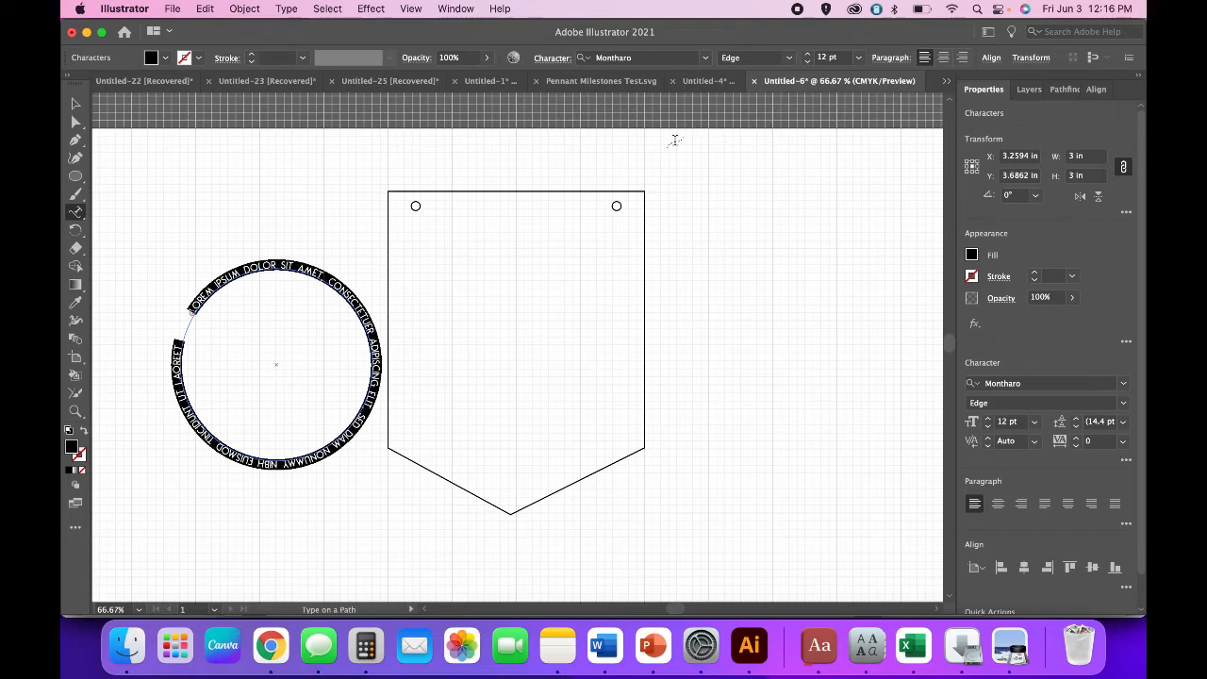
pyautogui.click(822, 57)
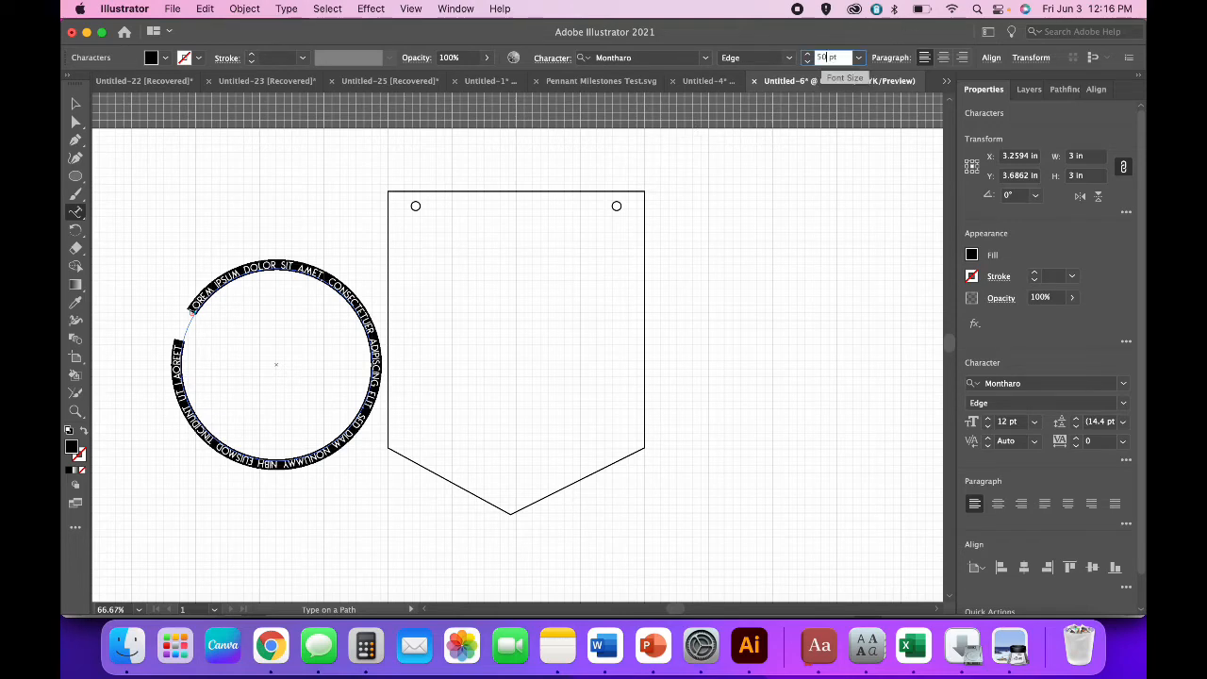
pyautogui.write('50')
pyautogui.press('Return')
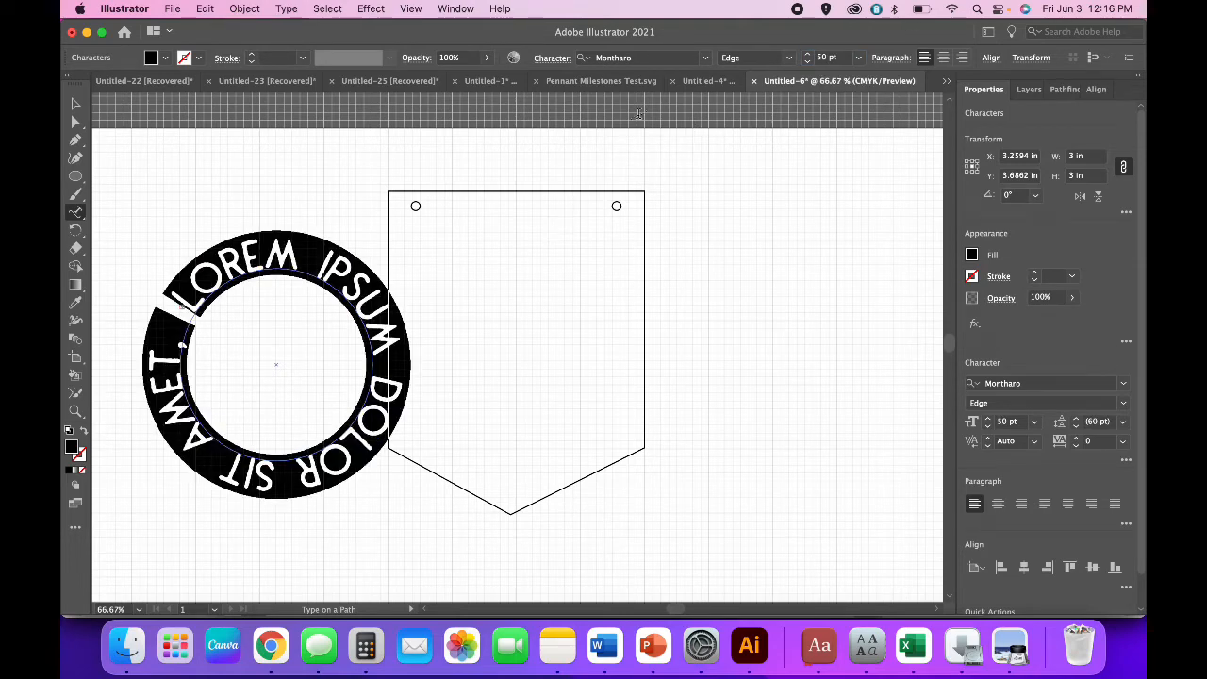
pyautogui.click(791, 62)
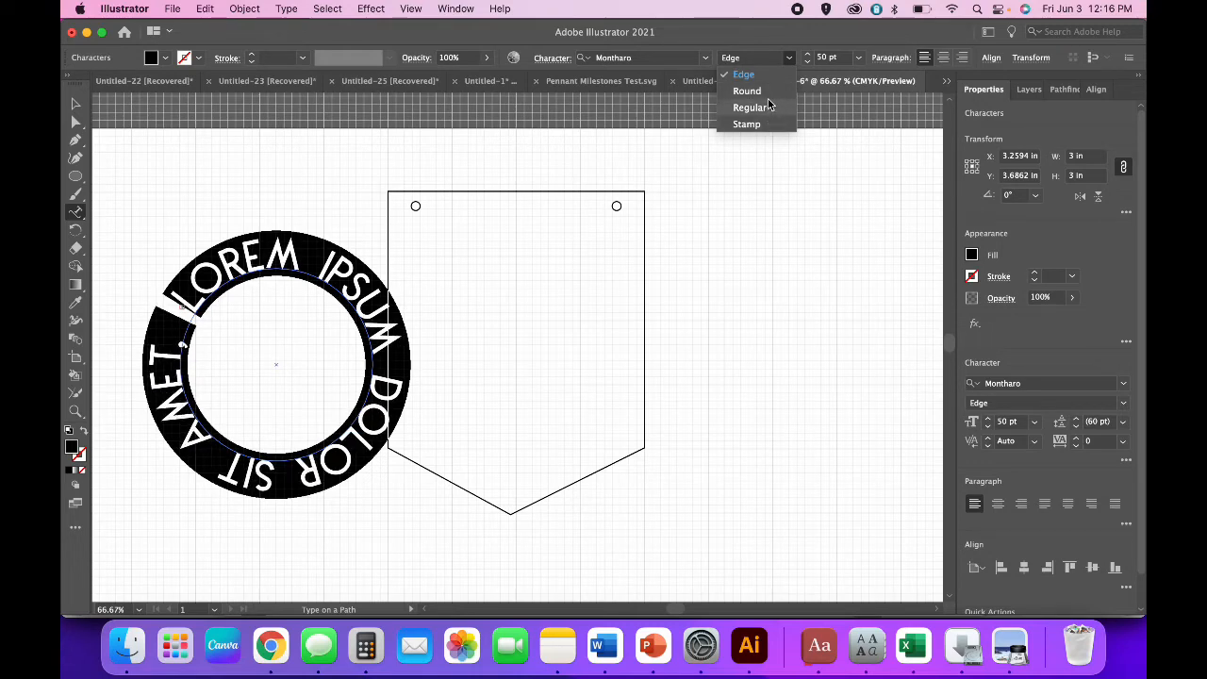
pyautogui.click(769, 108)
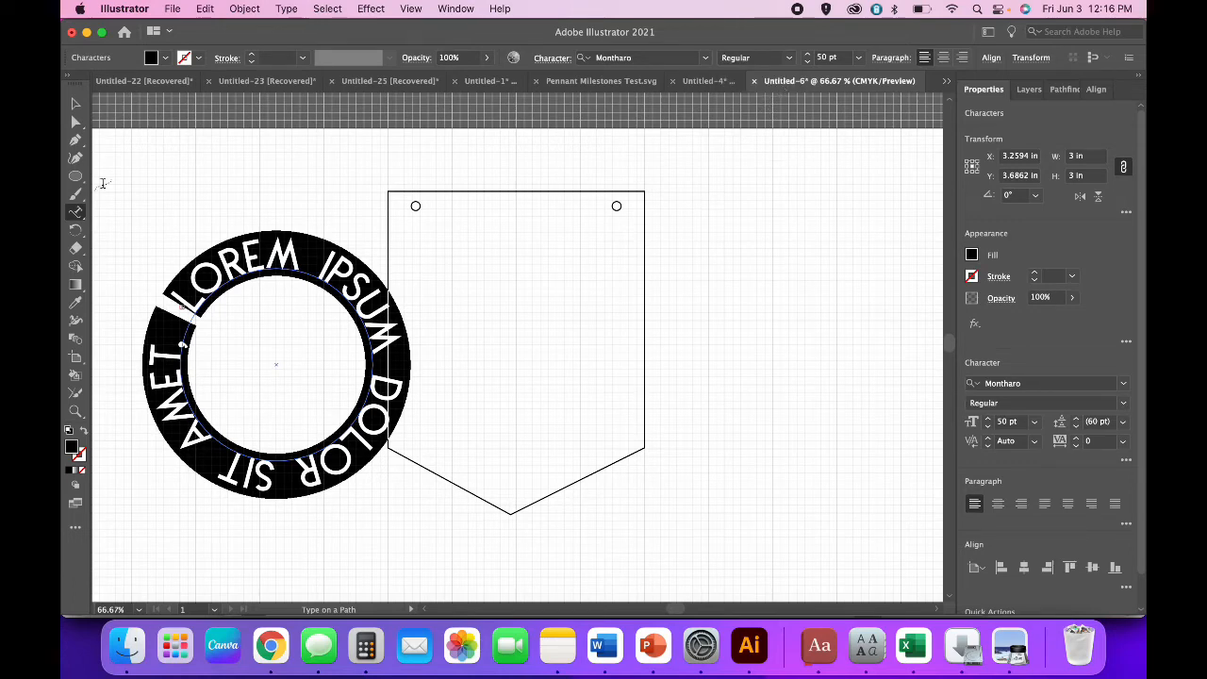
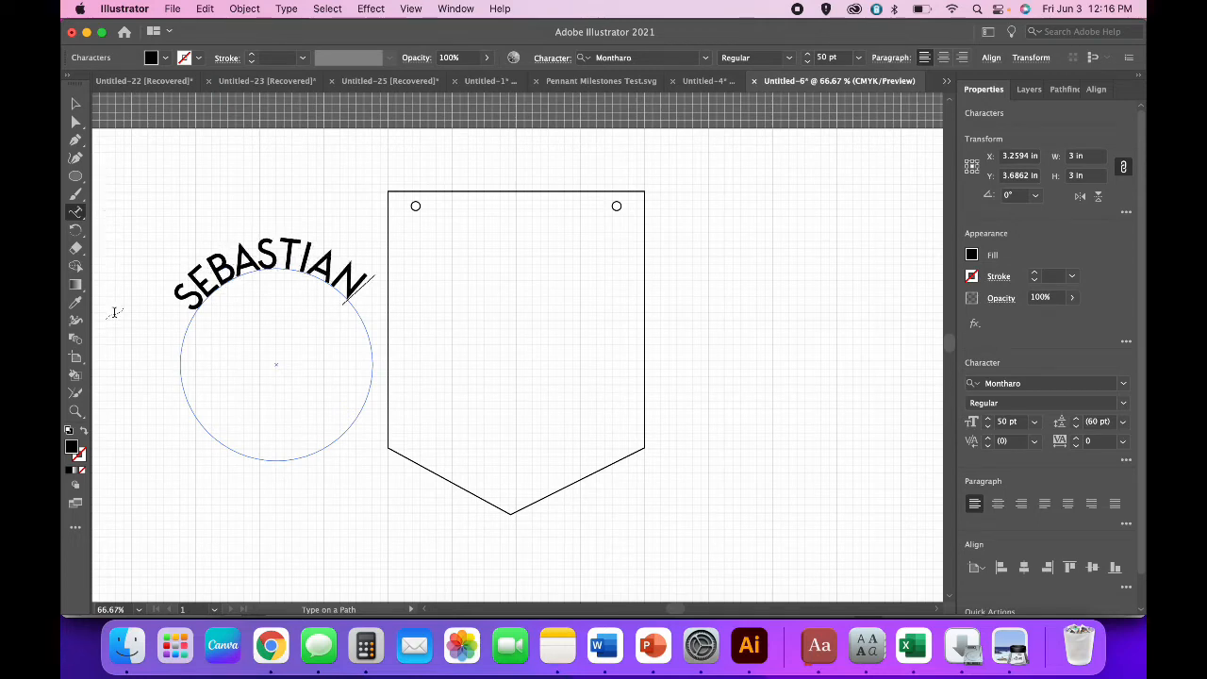
pyautogui.click(260, 257)
pyautogui.doubleClick(260, 257)
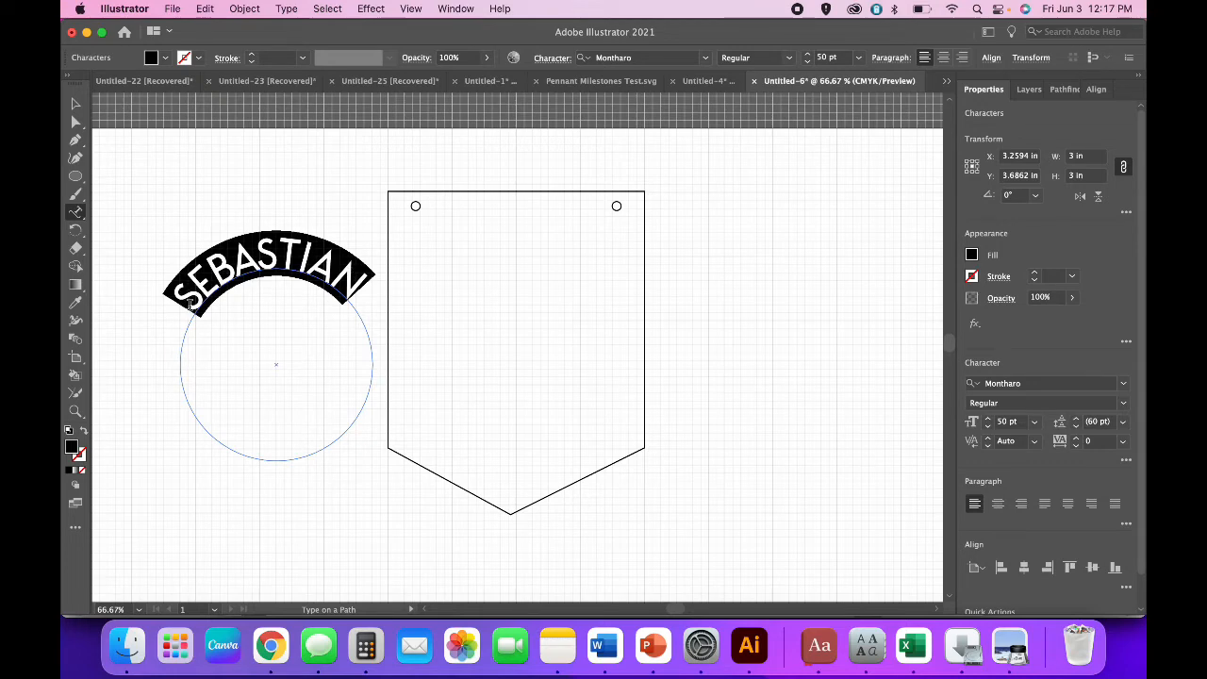
# Set the tracking of SEBASTIAN to 50.
pyautogui.click(1077, 439)
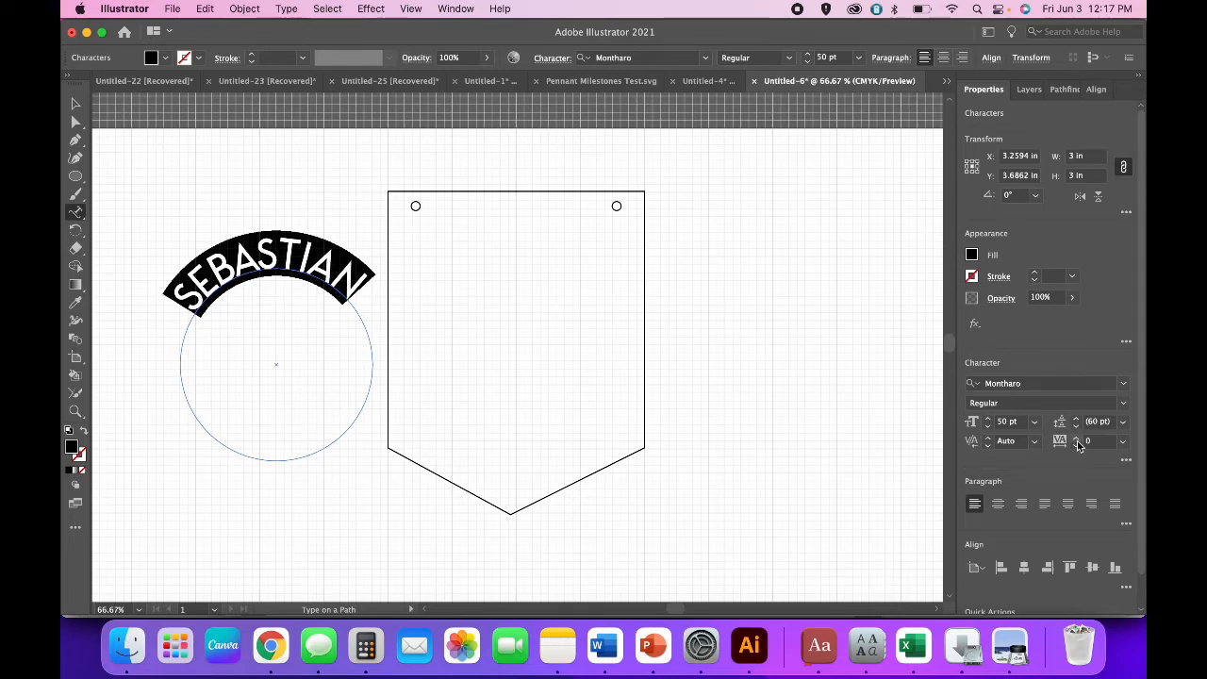
pyautogui.click(1077, 438)
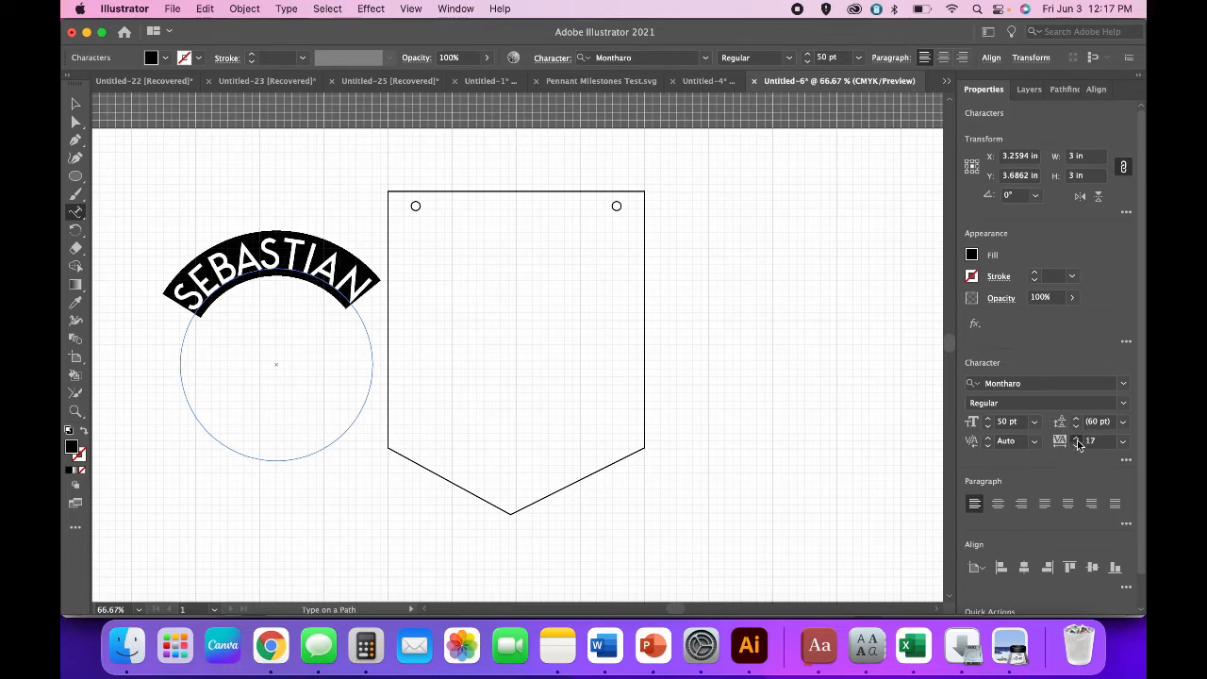
pyautogui.click(1077, 439)
pyautogui.click(1078, 439)
pyautogui.click(1077, 438)
pyautogui.click(1092, 444)
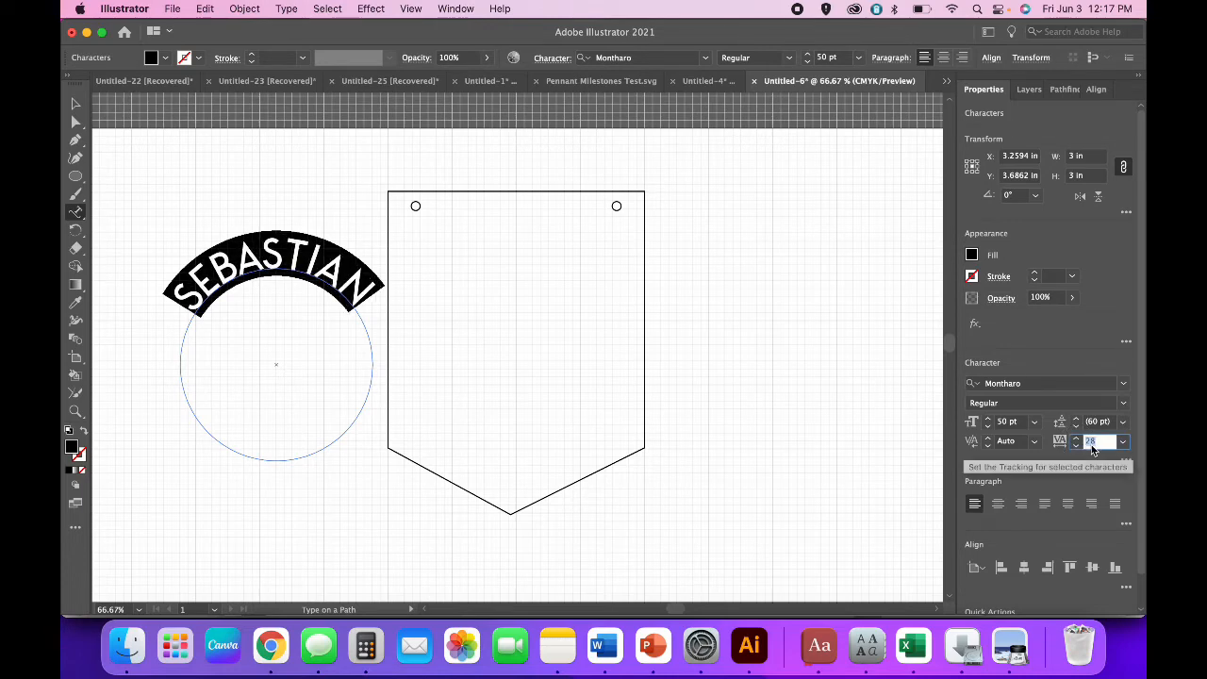
pyautogui.write('50')
pyautogui.press('Return')
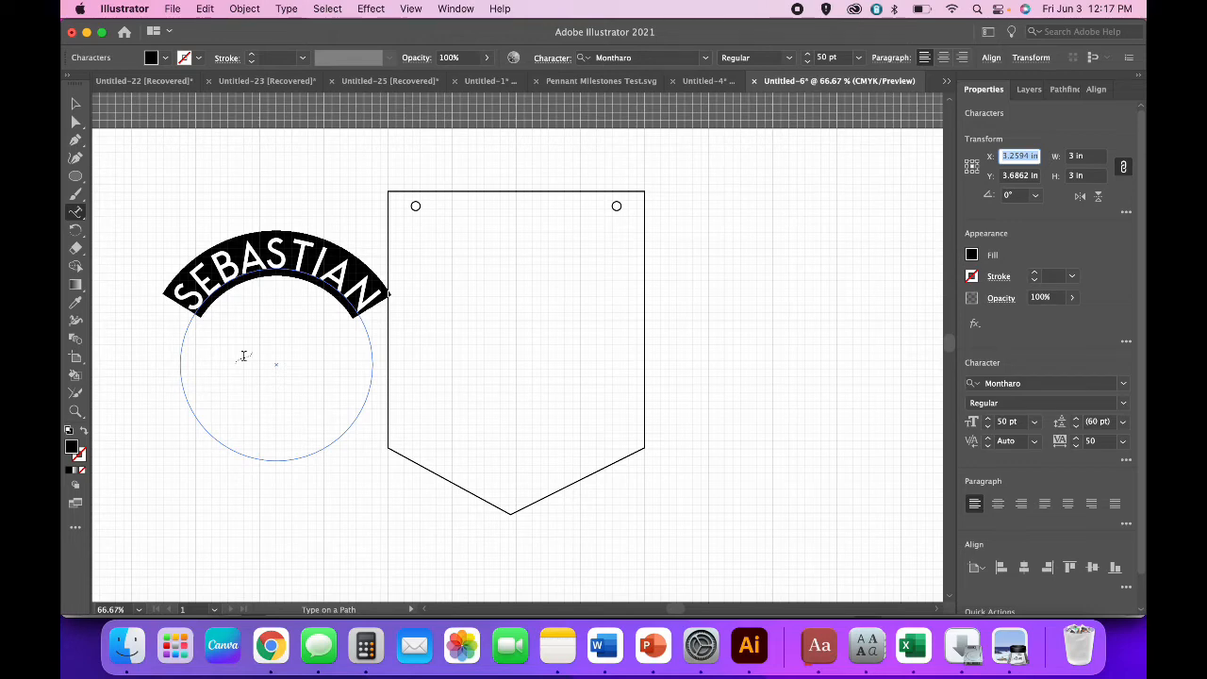
# Move the SEBASTIAN text circle onto the pennant and zoom in.
pyautogui.click(71, 103)
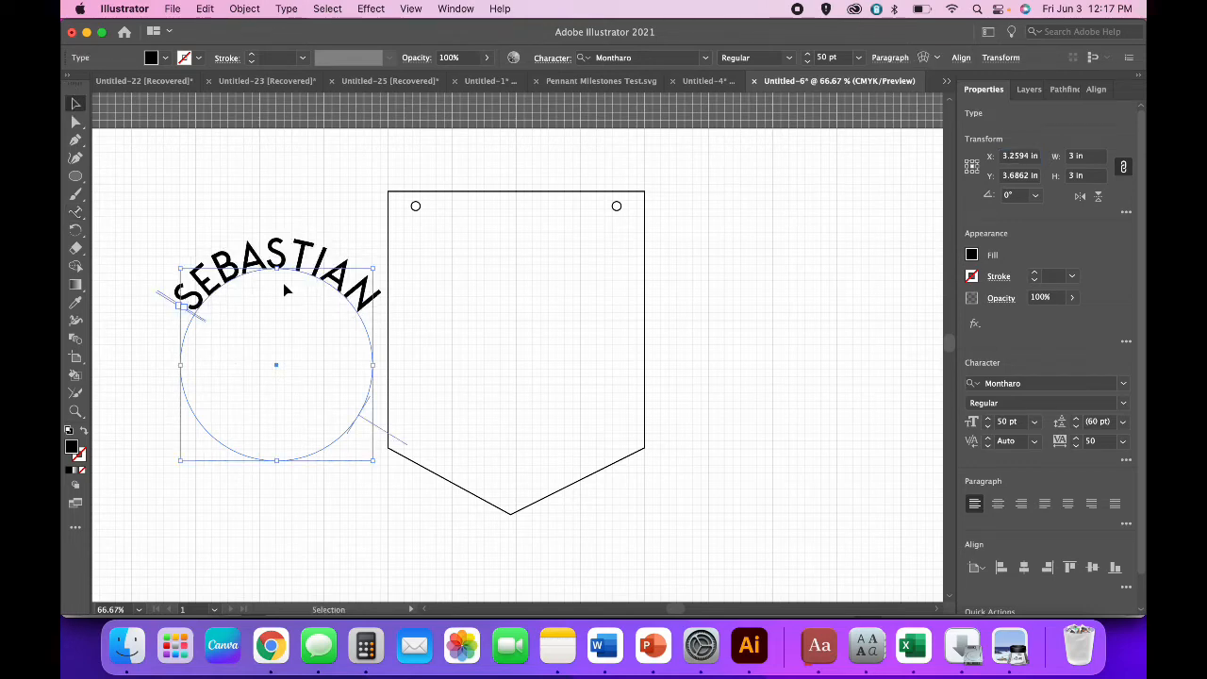
pyautogui.moveTo(239, 260); pyautogui.dragTo(481, 281)
pyautogui.press('super+equal')
pyautogui.press('super+equal')
pyautogui.press('super+equal')
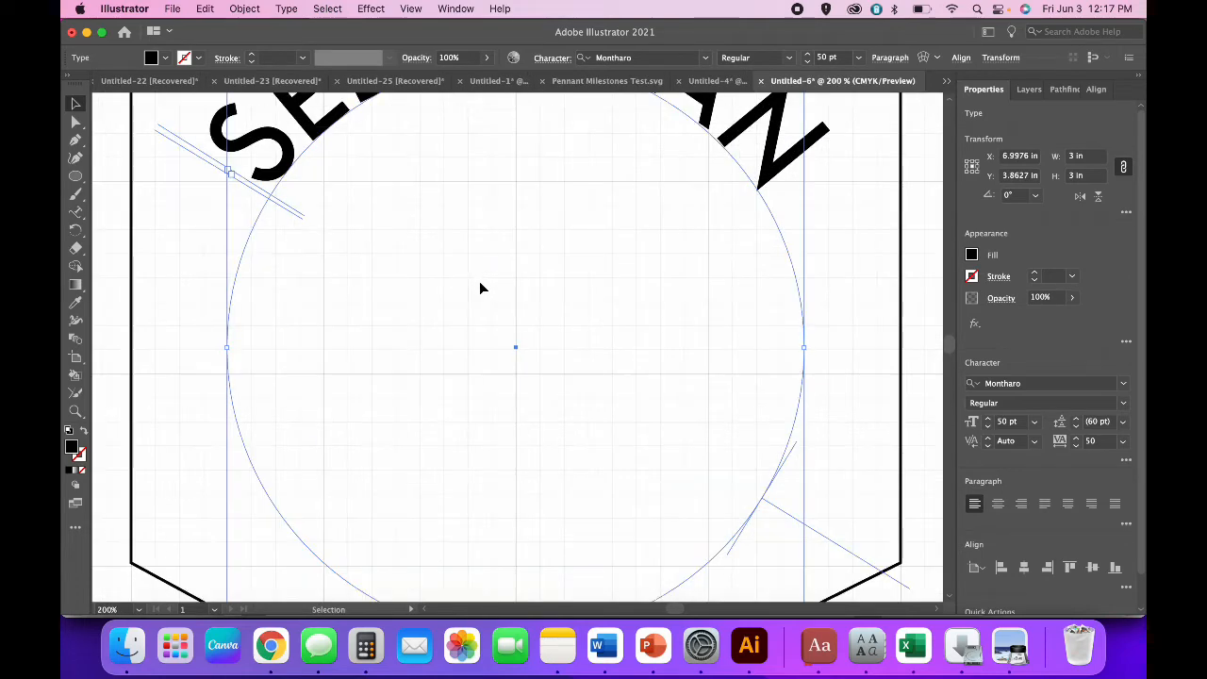
pyautogui.scroll(3, 479, 288)
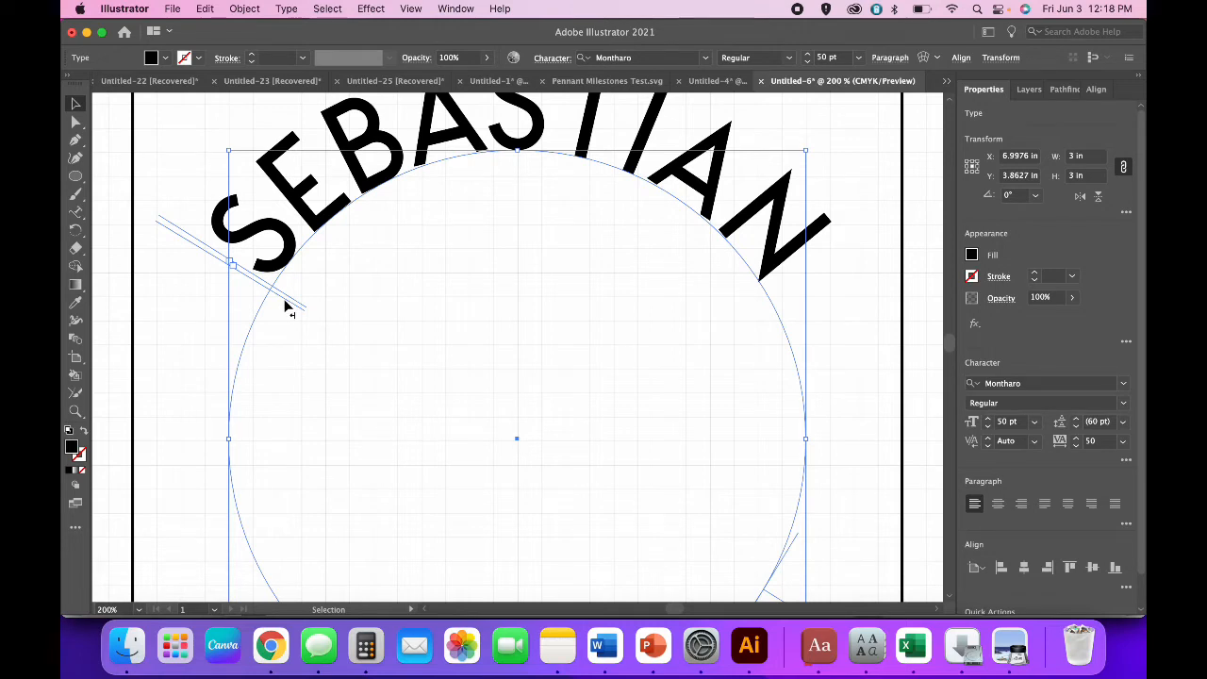
# Slide the text's start point along the circle so SEBASTIAN is centred on top.
pyautogui.moveTo(287, 308); pyautogui.dragTo(239, 508)
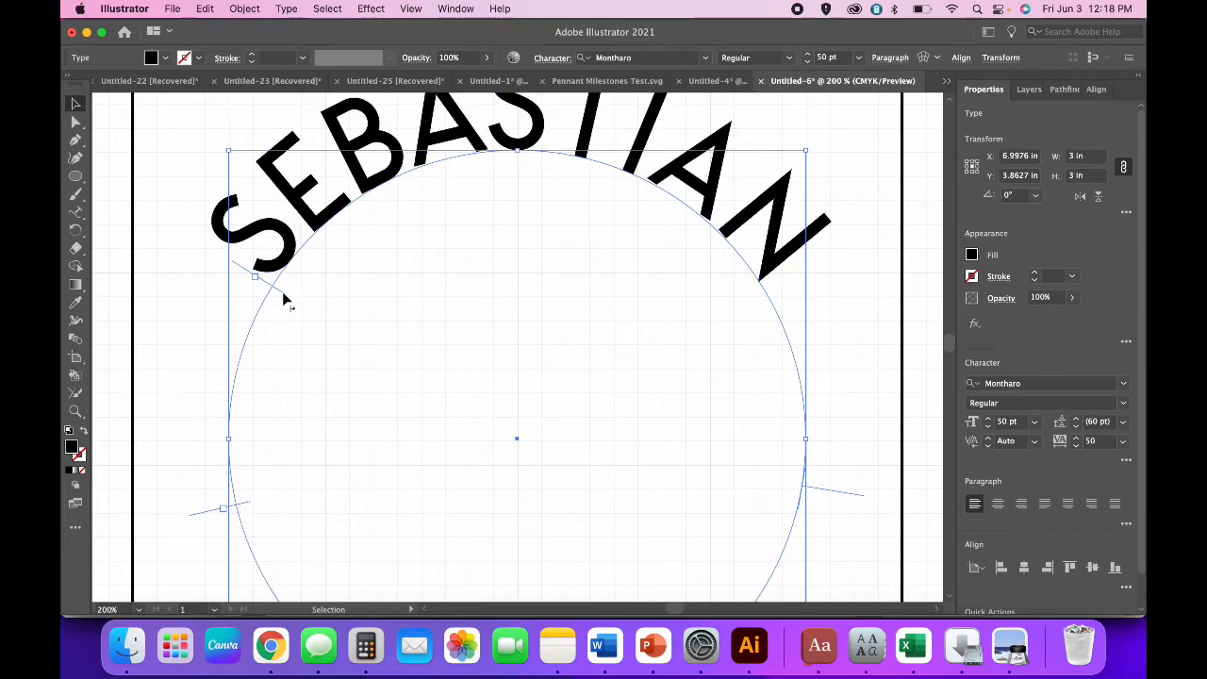
pyautogui.moveTo(283, 293)
pyautogui.mouseDown()
pyautogui.moveTo(262, 364)
pyautogui.moveTo(302, 290)
pyautogui.moveTo(269, 341)
pyautogui.moveTo(288, 302)
pyautogui.mouseUp()
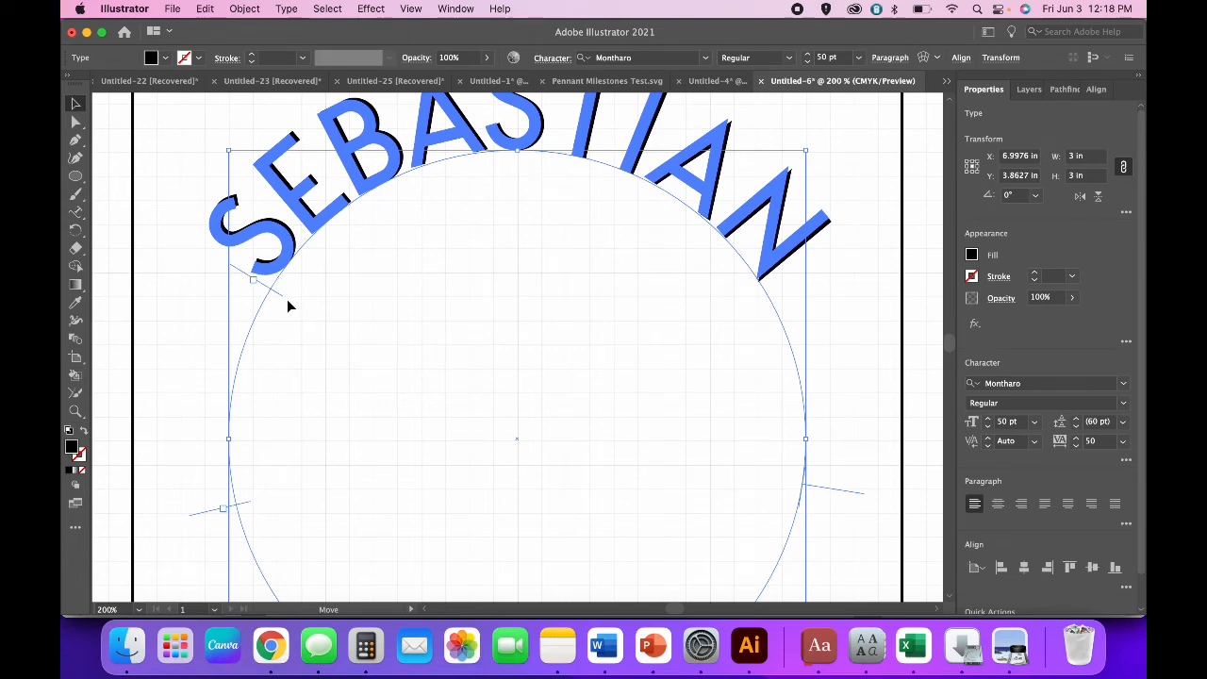
pyautogui.moveTo(289, 303); pyautogui.dragTo(288, 303)
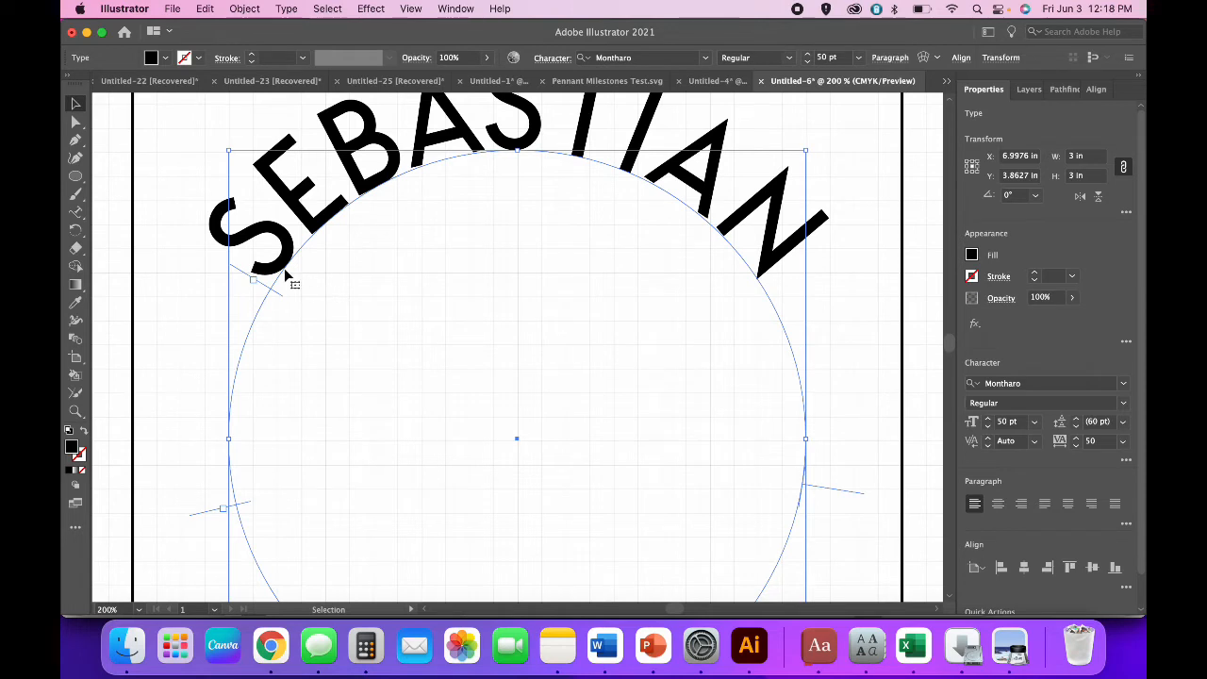
pyautogui.click(396, 331)
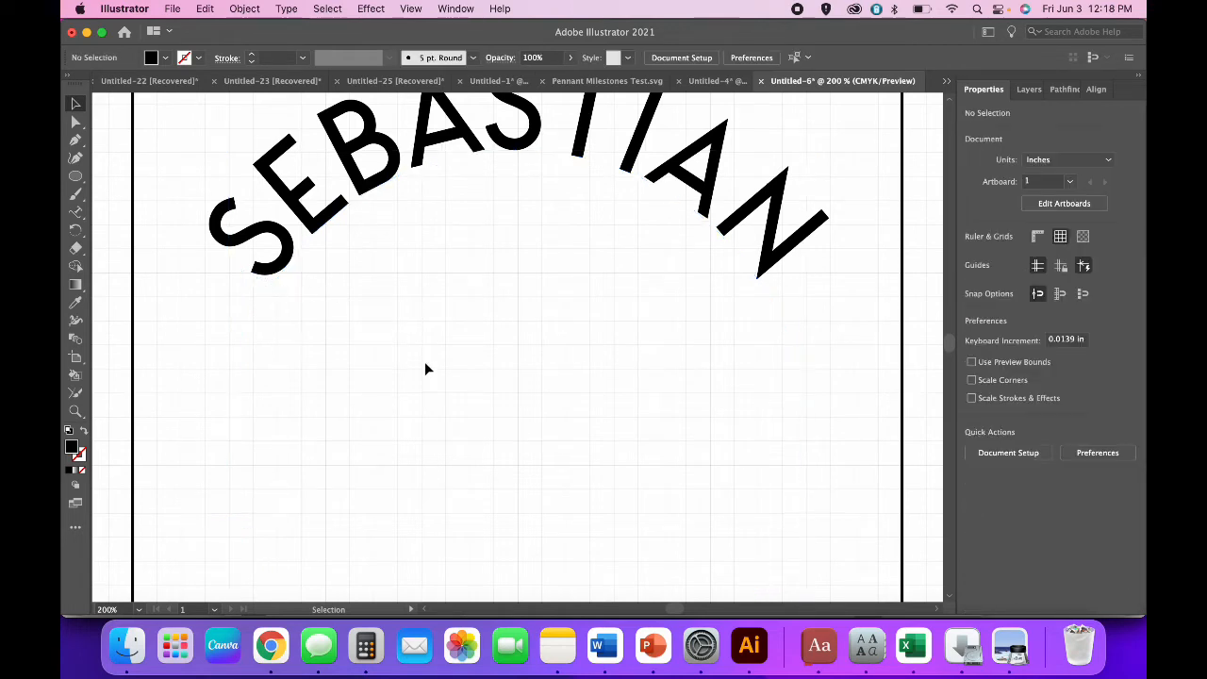
pyautogui.press('super+minus')
pyautogui.press('super+minus')
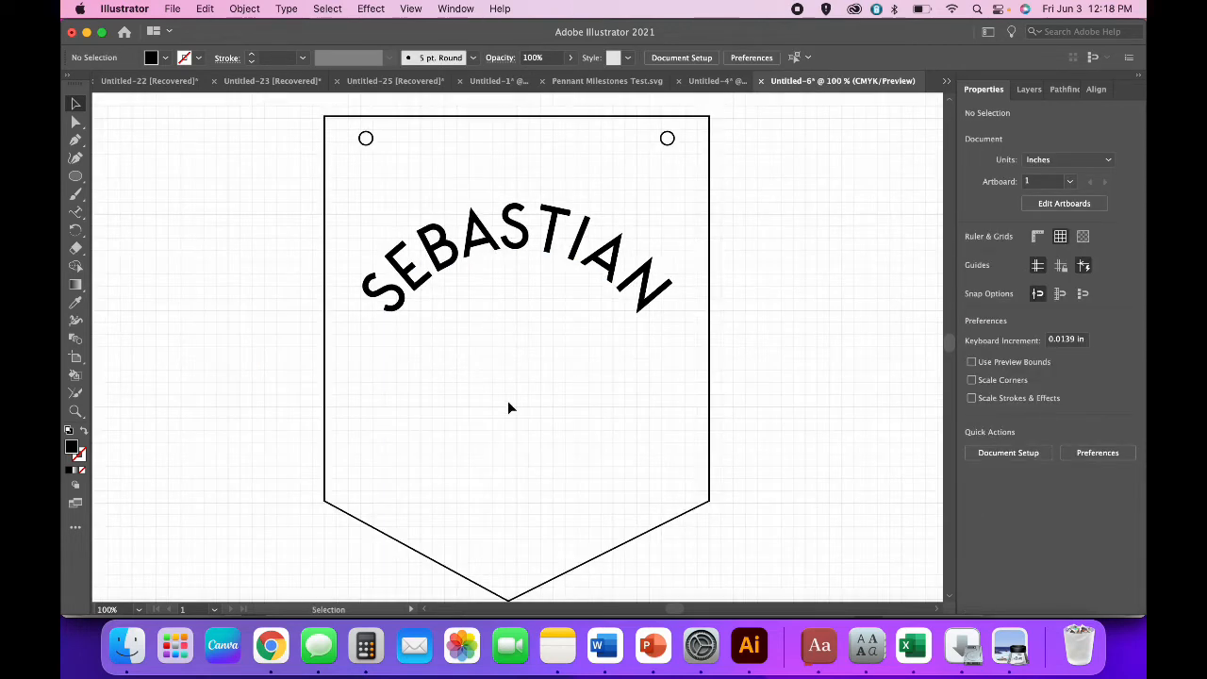
# Shift SEBASTIAN's start bracket slightly so the arch centres between the two holes.
pyautogui.click(404, 323)
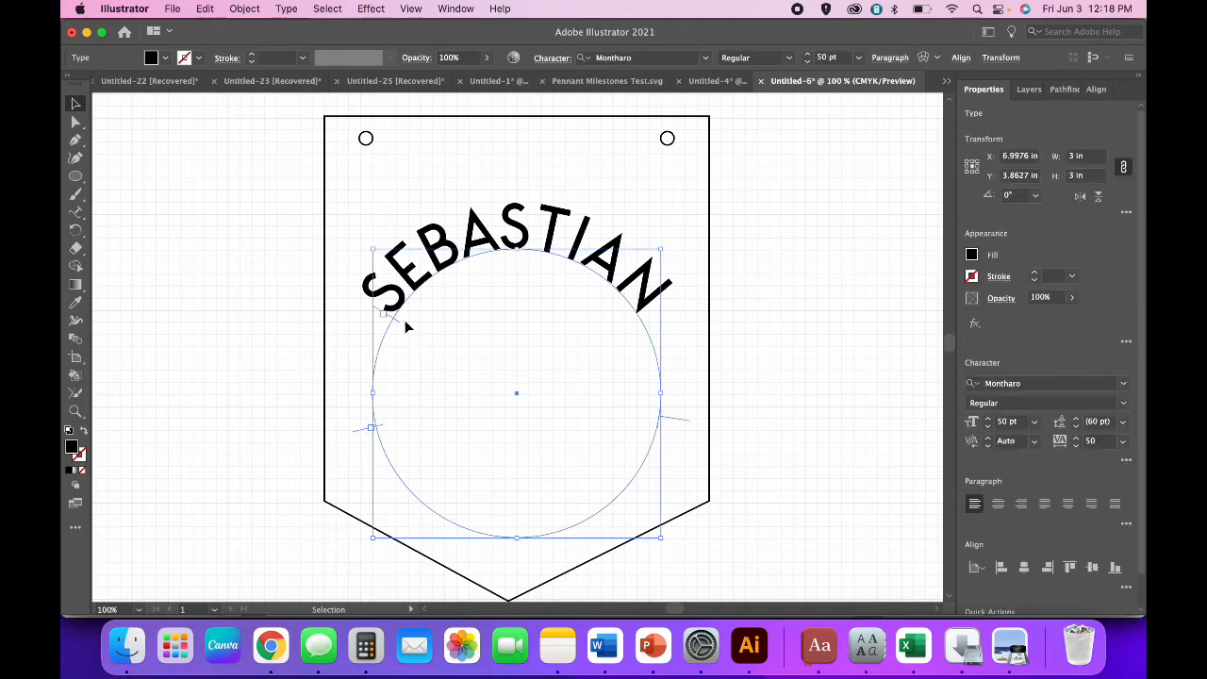
pyautogui.press('super+plus')
pyautogui.press('super+plus')
pyautogui.press('super+plus')
pyautogui.scroll(5, 402, 323)
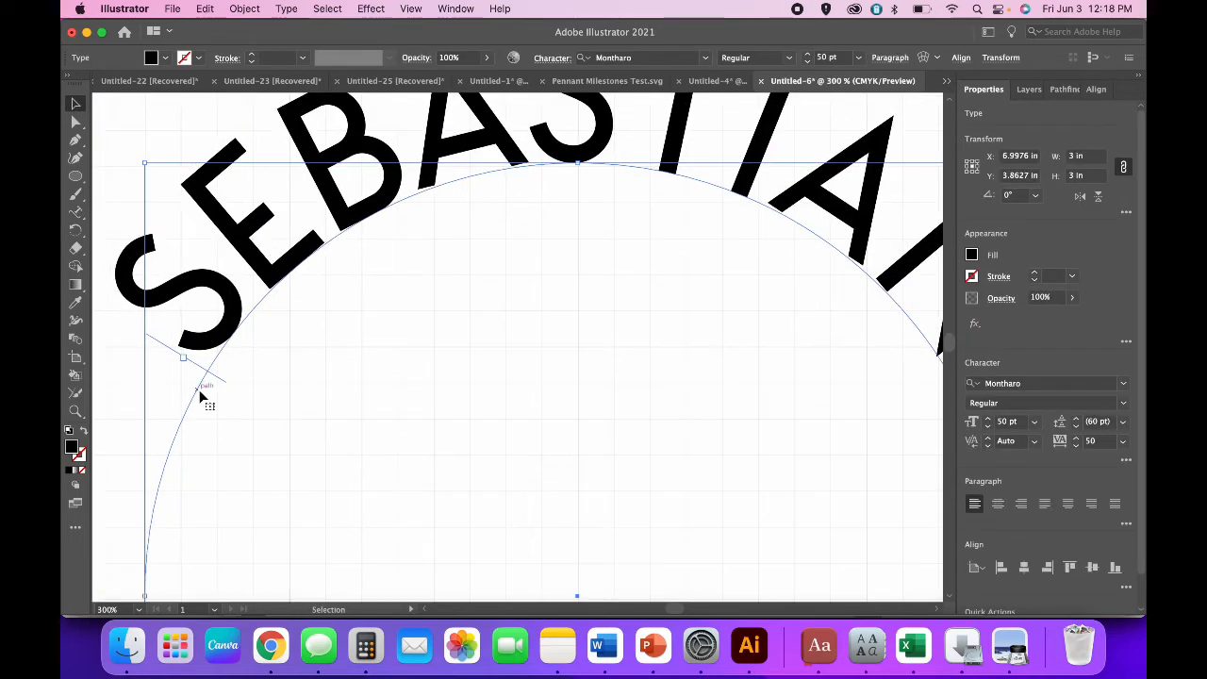
pyautogui.moveTo(218, 380); pyautogui.dragTo(218, 385)
pyautogui.press('super+minus')
pyautogui.press('super+minus')
pyautogui.press('super+minus')
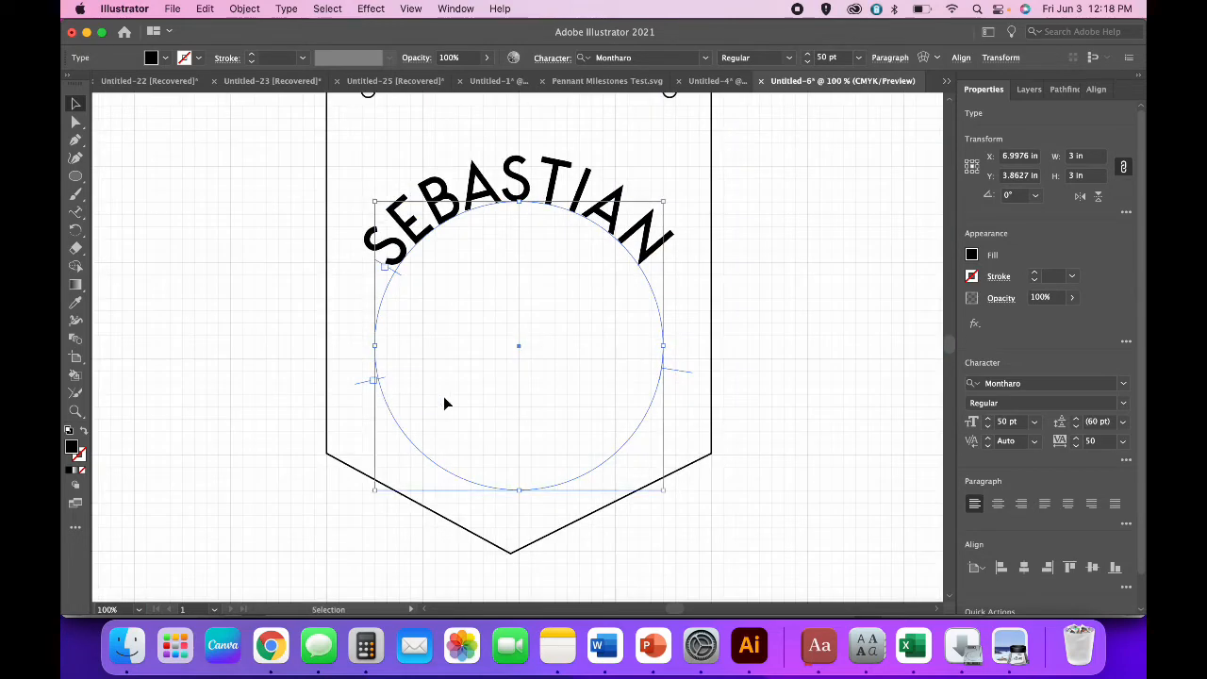
pyautogui.click(463, 378)
pyautogui.scroll(4, 463, 382)
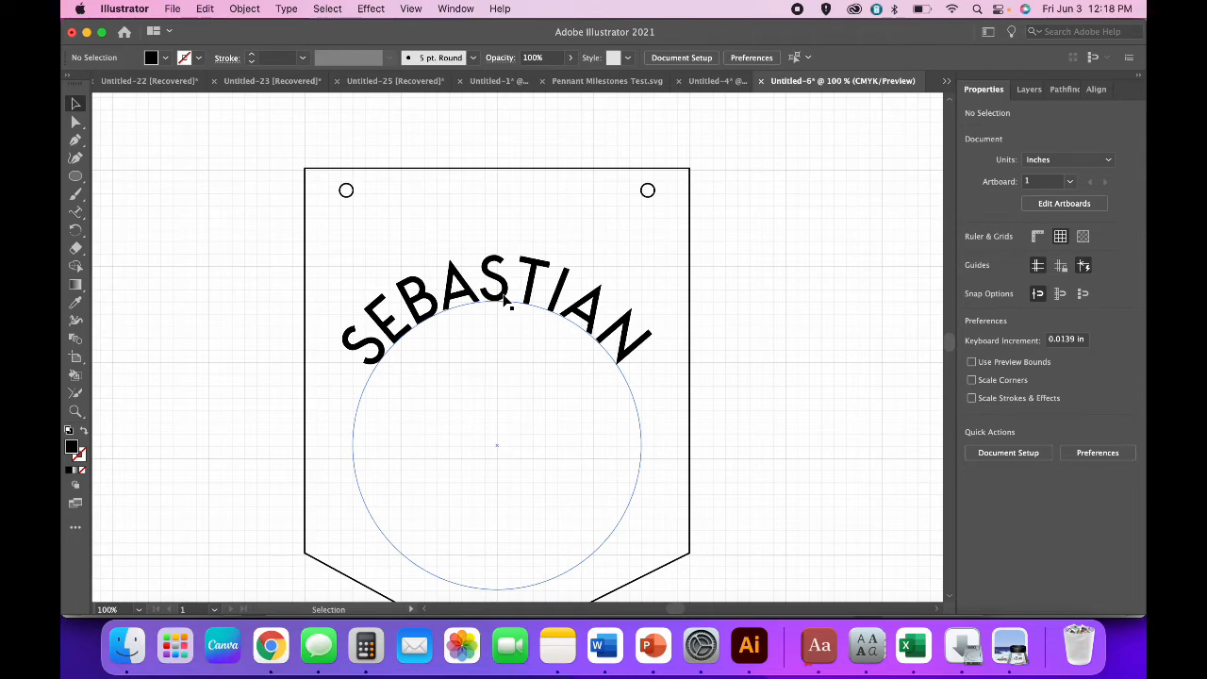
pyautogui.click(505, 298)
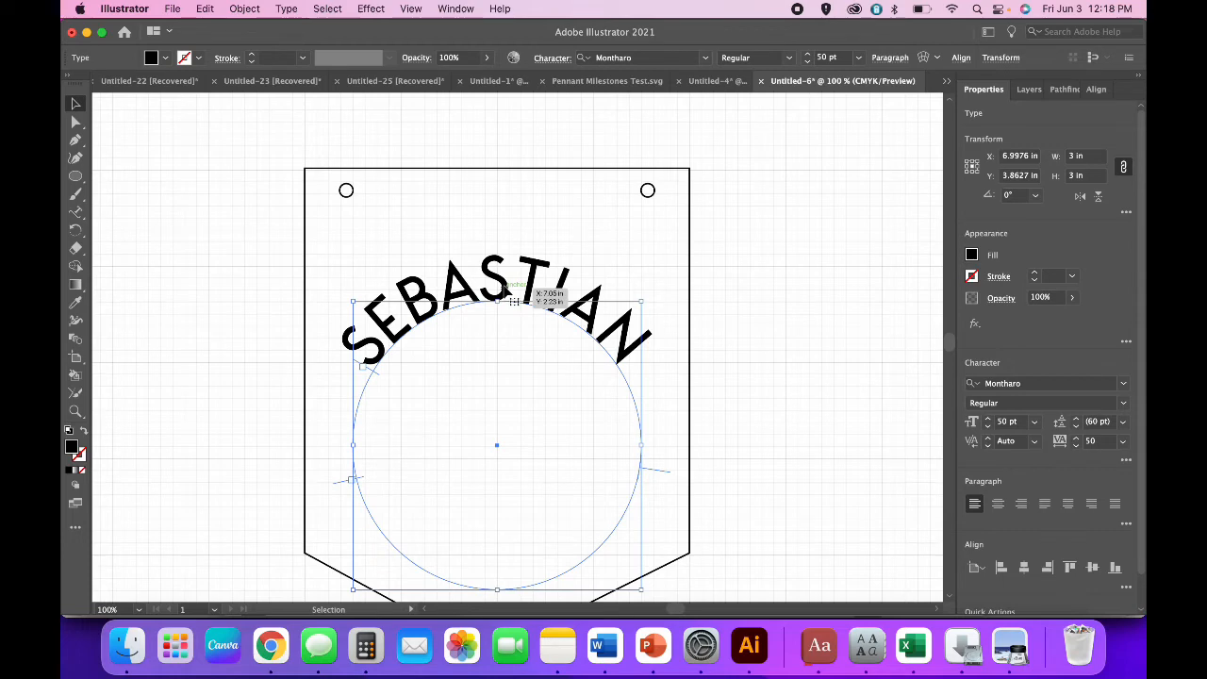
# Convert the arched SEBASTIAN text to outlines and unite its letters into one shape.
pyautogui.rightClick(505, 291)
pyautogui.click(203, 394)
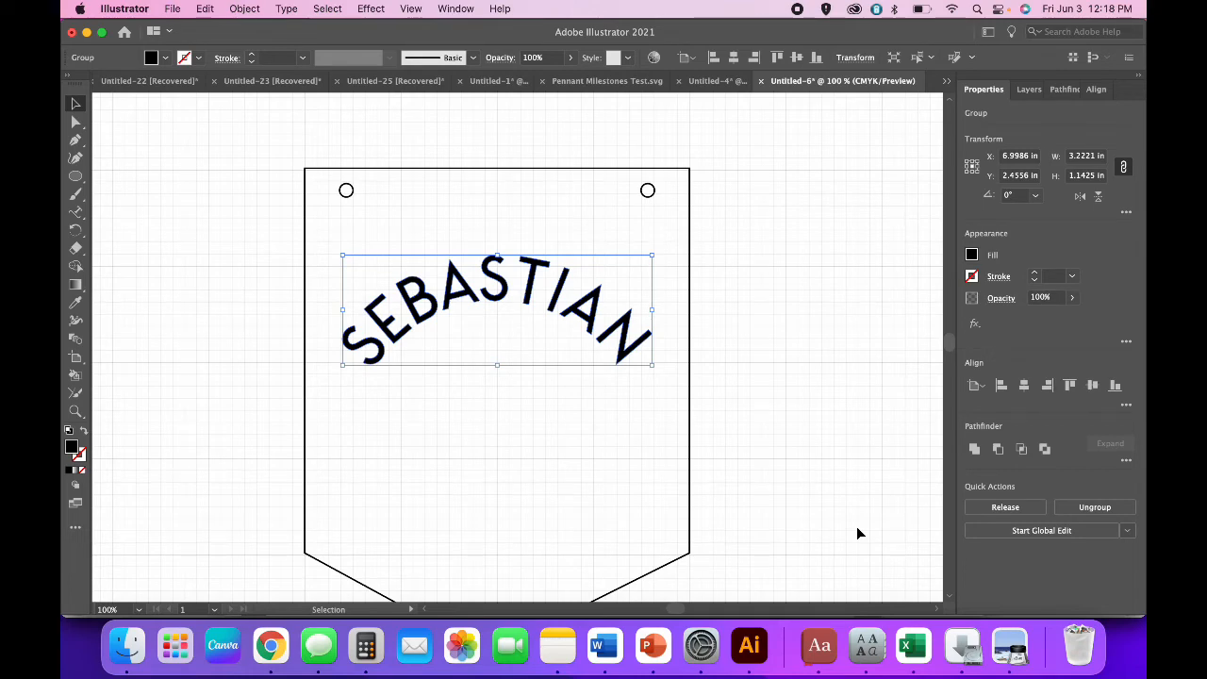
pyautogui.click(974, 450)
pyautogui.click(787, 423)
pyautogui.scroll(-2, 787, 424)
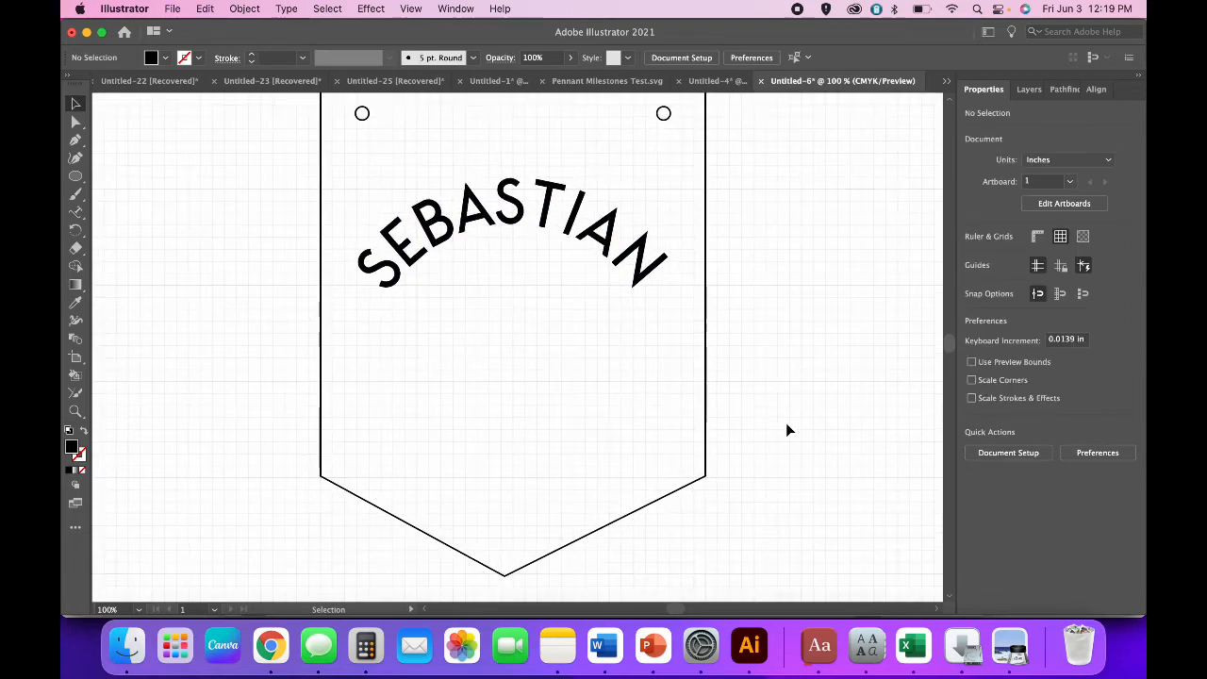
pyautogui.scroll(1, 788, 430)
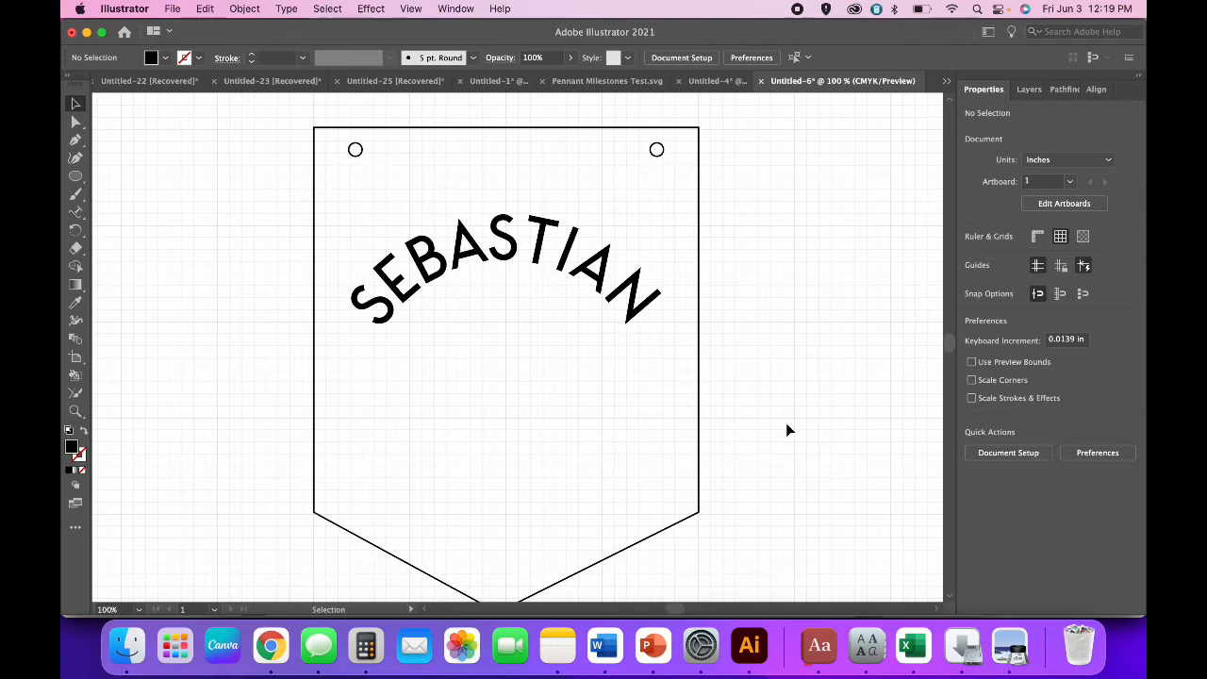
pyautogui.click(74, 215)
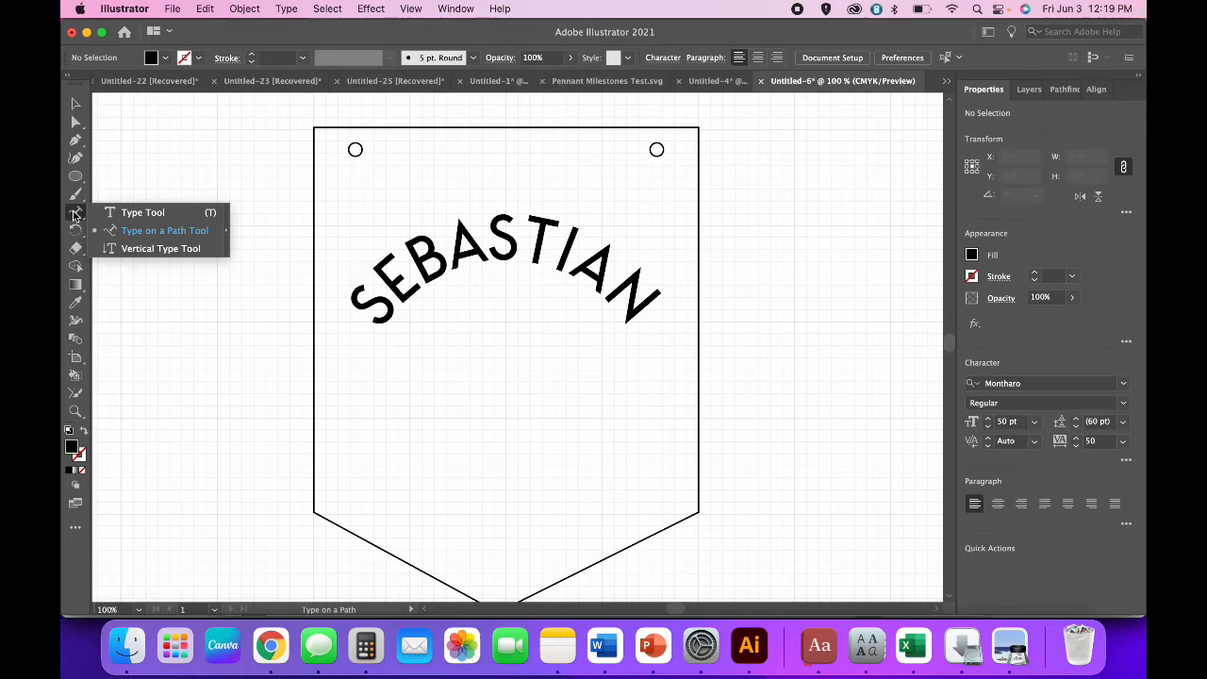
pyautogui.click(123, 213)
pyautogui.click(431, 397)
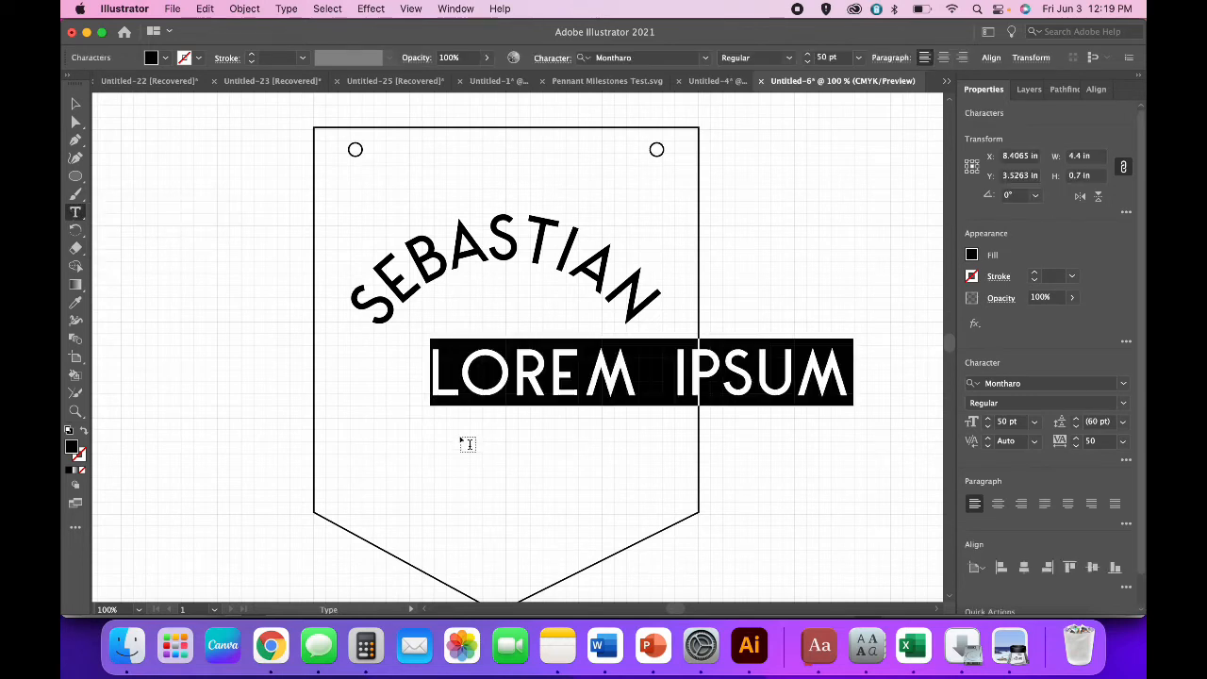
# Set ELLIOT to 40 pt and move it up beneath the arch.
pyautogui.press('super+a')
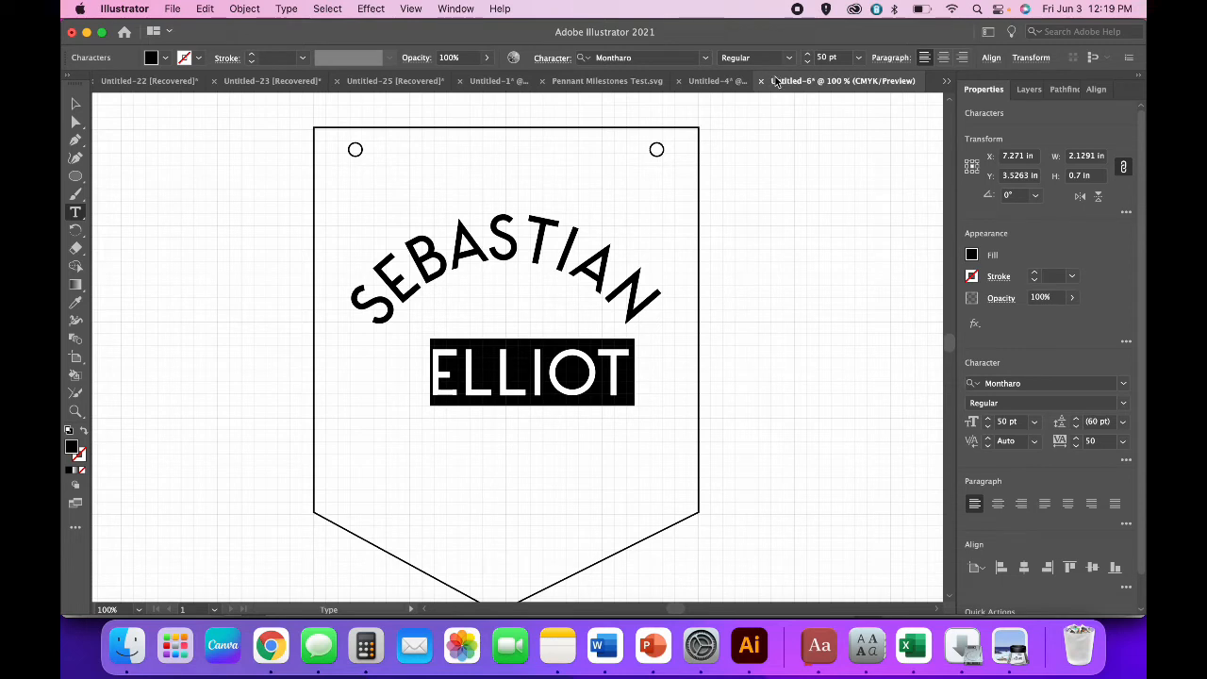
pyautogui.click(823, 59)
pyautogui.write('40')
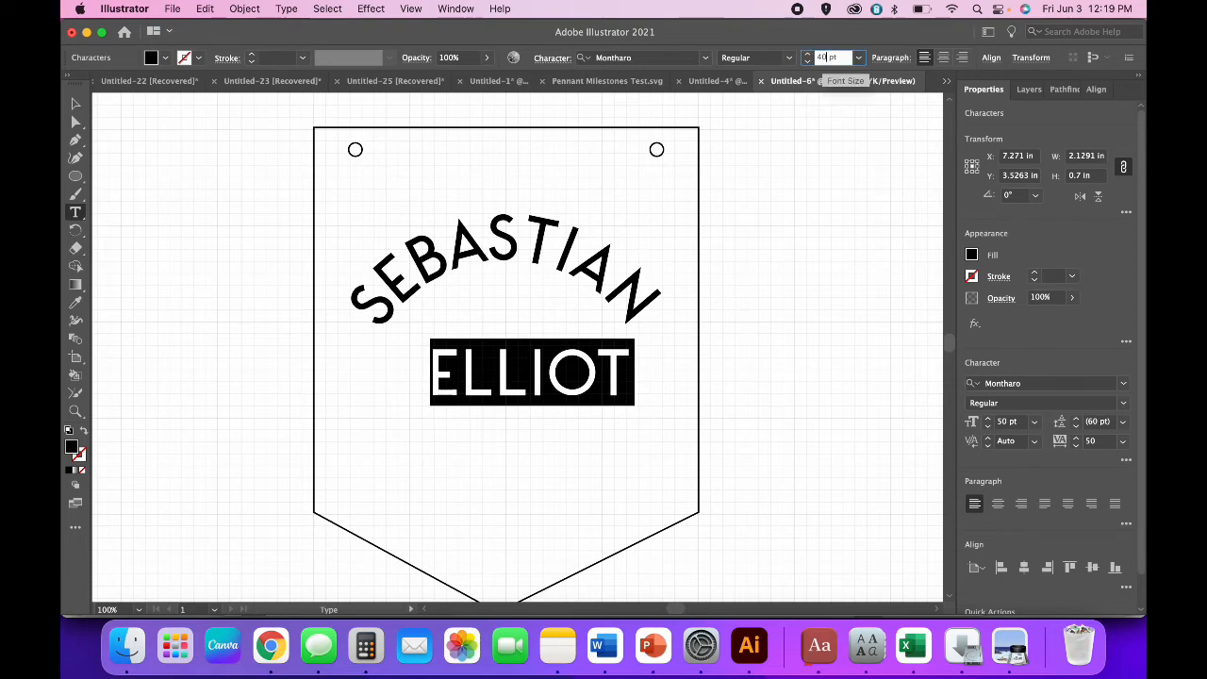
pyautogui.press('Return')
pyautogui.press('Escape')
pyautogui.click(575, 509)
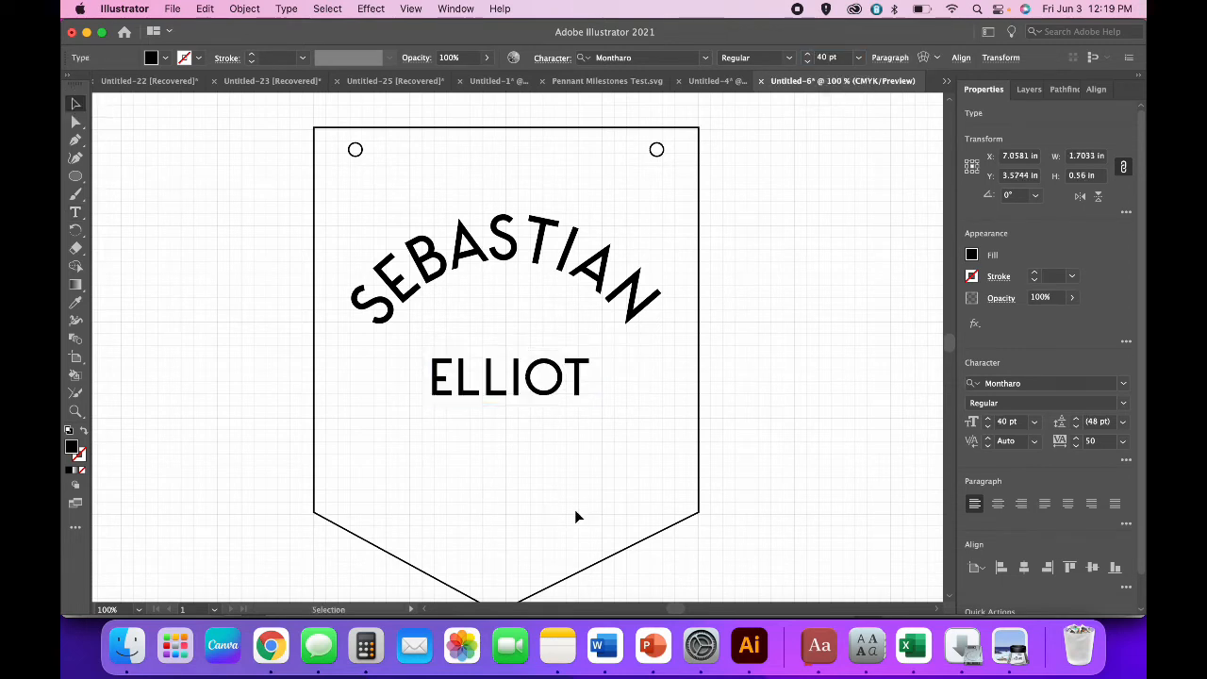
pyautogui.moveTo(520, 399); pyautogui.dragTo(521, 371)
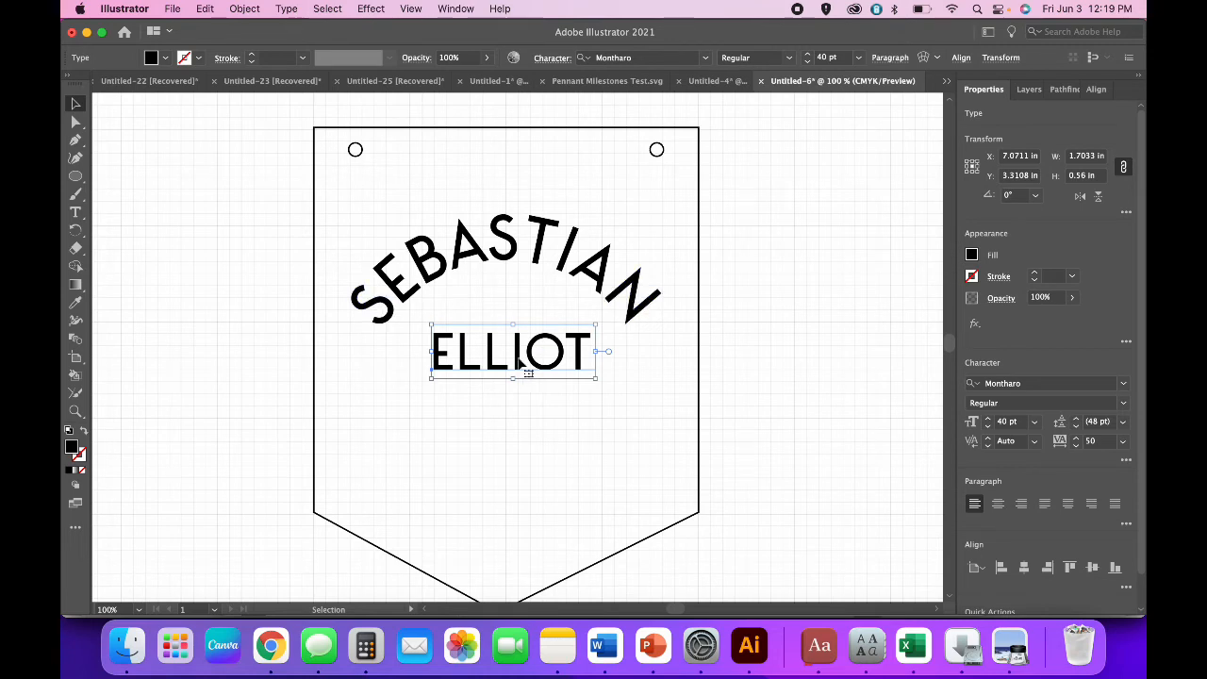
# Convert ELLIOT to outlined shapes with Create Outlines.
pyautogui.rightClick(518, 362)
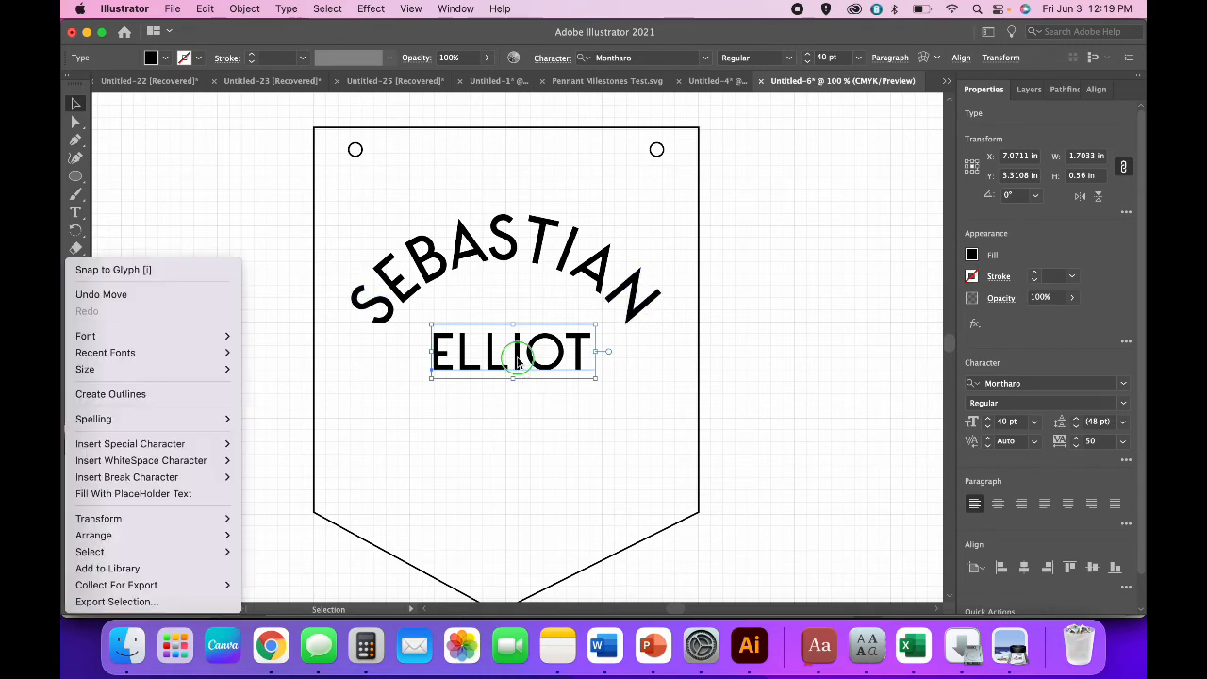
pyautogui.click(232, 393)
pyautogui.click(464, 464)
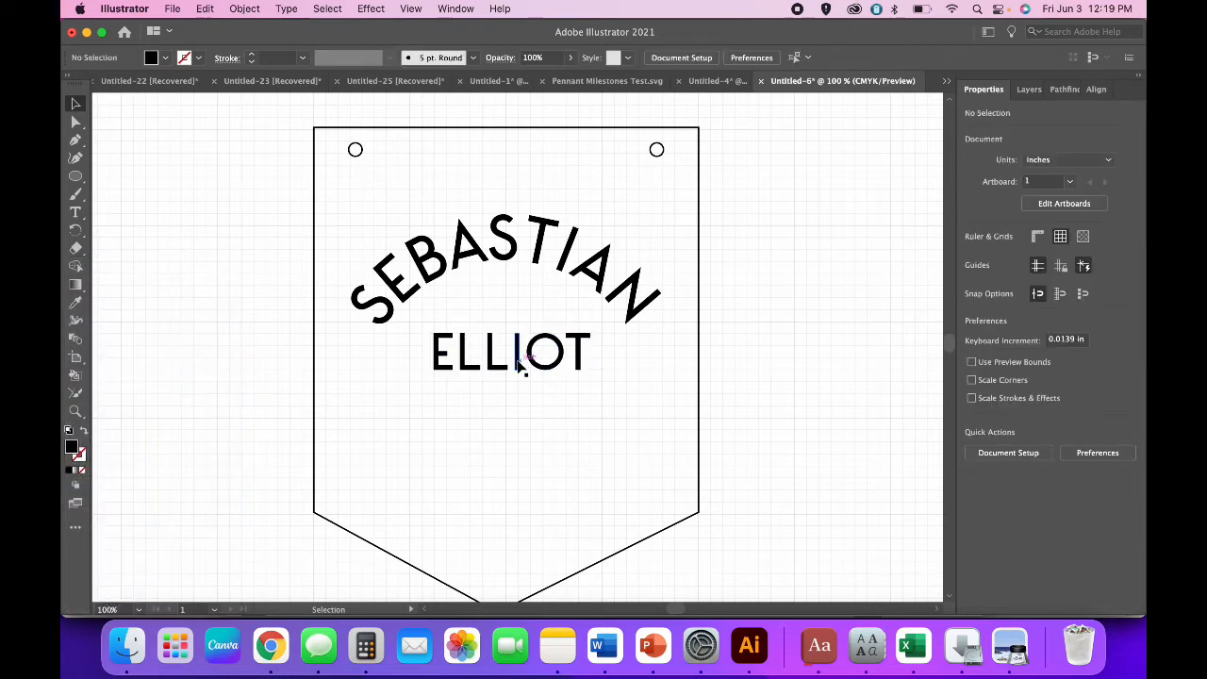
# Position ELLIOT snugly under the SEBASTIAN arch, then select all the pennant artwork.
pyautogui.moveTo(521, 366)
pyautogui.mouseDown()
pyautogui.moveTo(512, 321)
pyautogui.moveTo(521, 514)
pyautogui.moveTo(520, 354)
pyautogui.mouseUp()
pyautogui.click(517, 432)
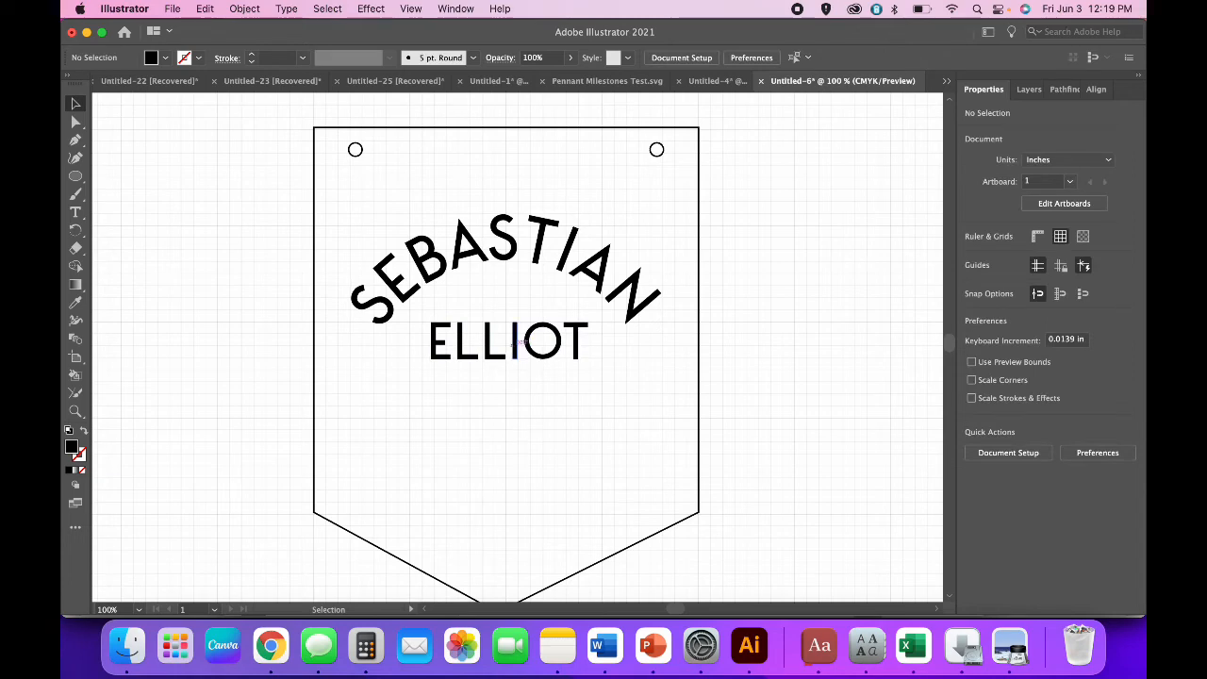
pyautogui.moveTo(514, 341); pyautogui.dragTo(516, 349)
pyautogui.click(531, 449)
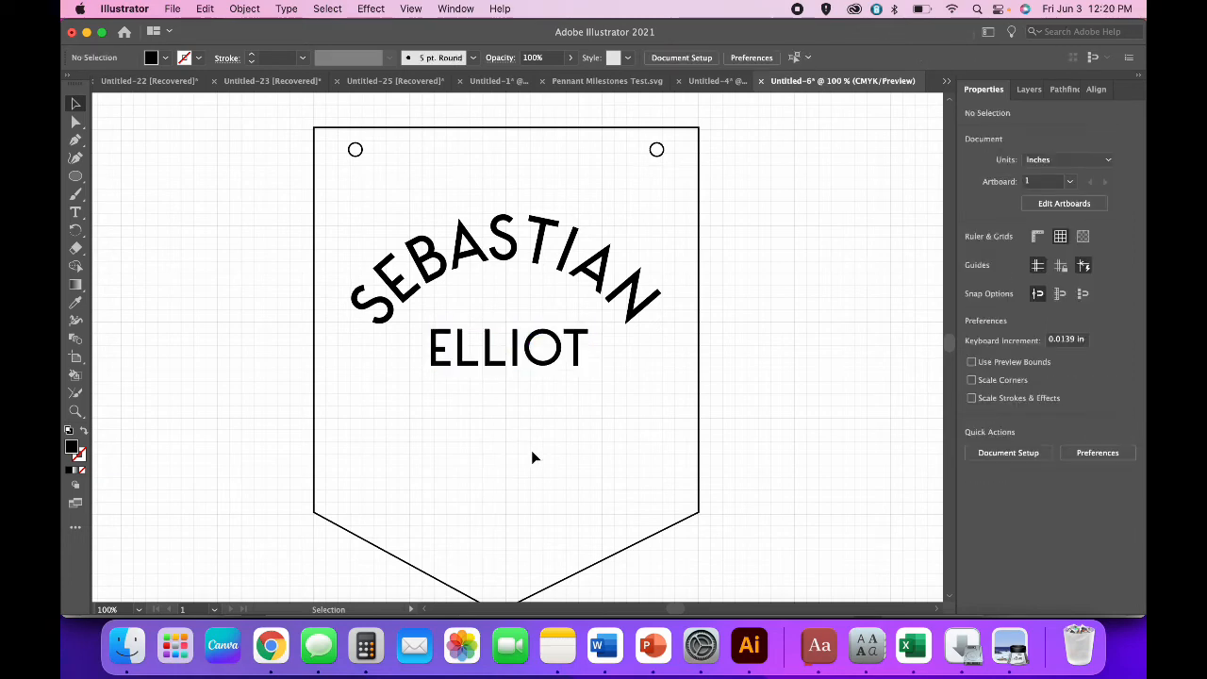
pyautogui.press('super+minus')
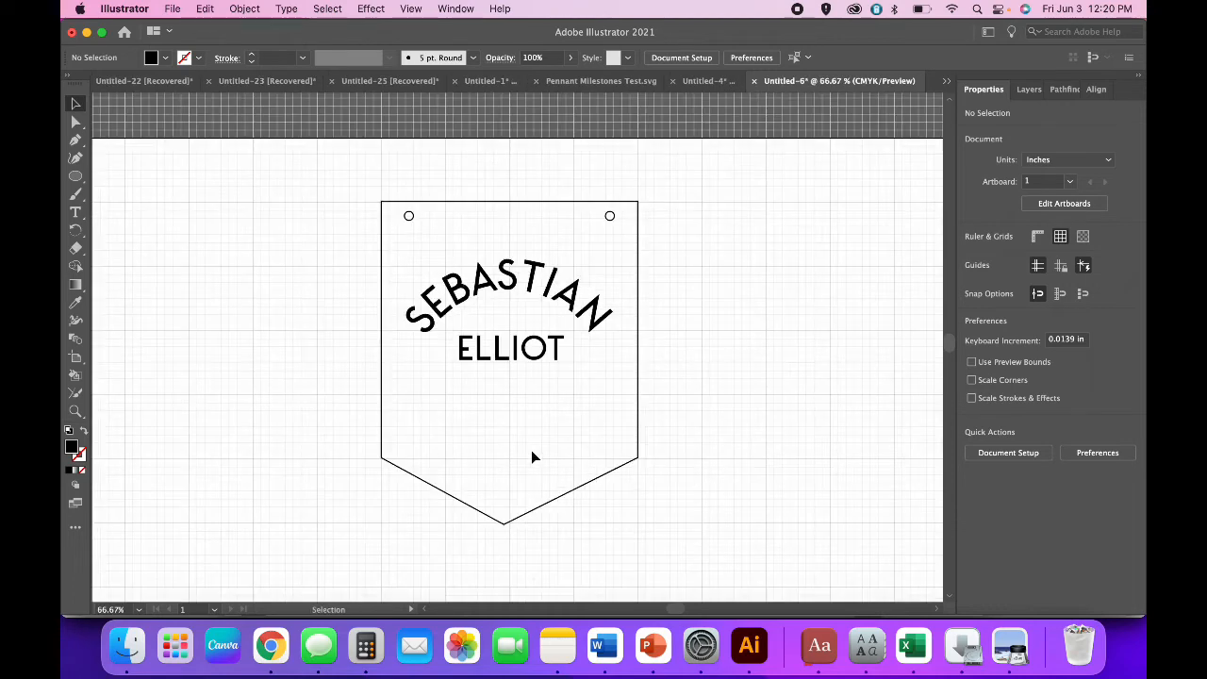
pyautogui.moveTo(677, 512); pyautogui.dragTo(297, 172)
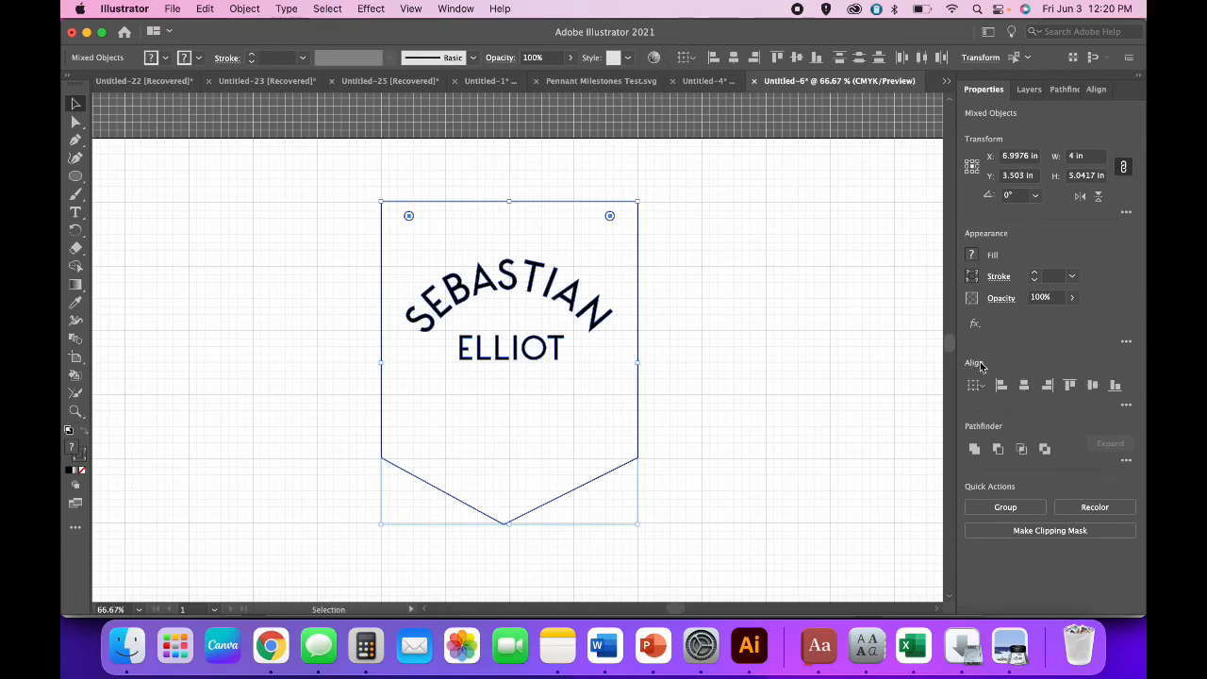
# Align the selected pennant pieces to their horizontal centre.
pyautogui.click(1023, 386)
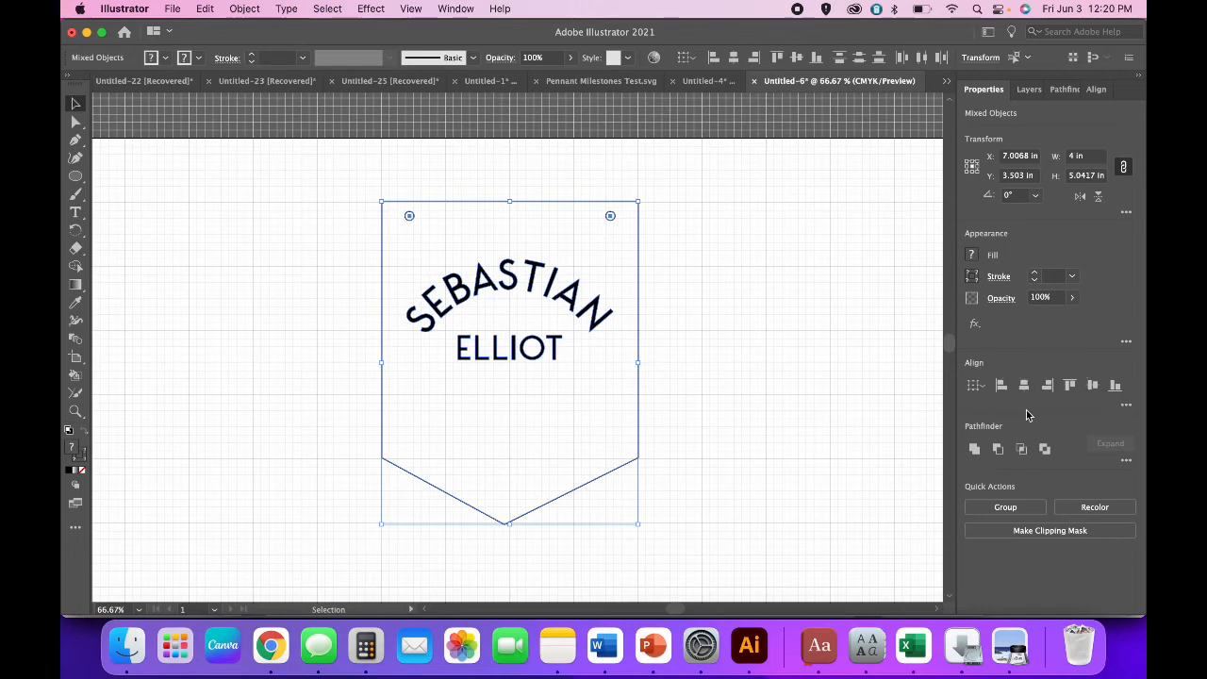
pyautogui.click(253, 9)
pyautogui.moveTo(363, 64)
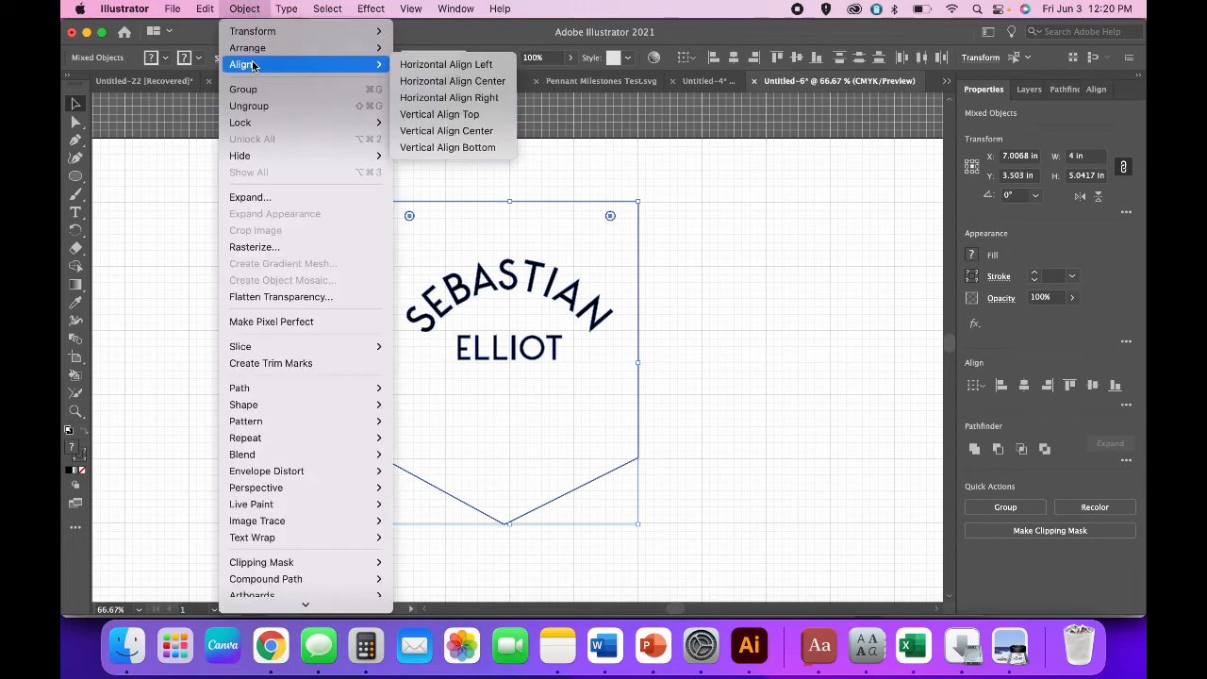
pyautogui.click(427, 83)
pyautogui.click(711, 421)
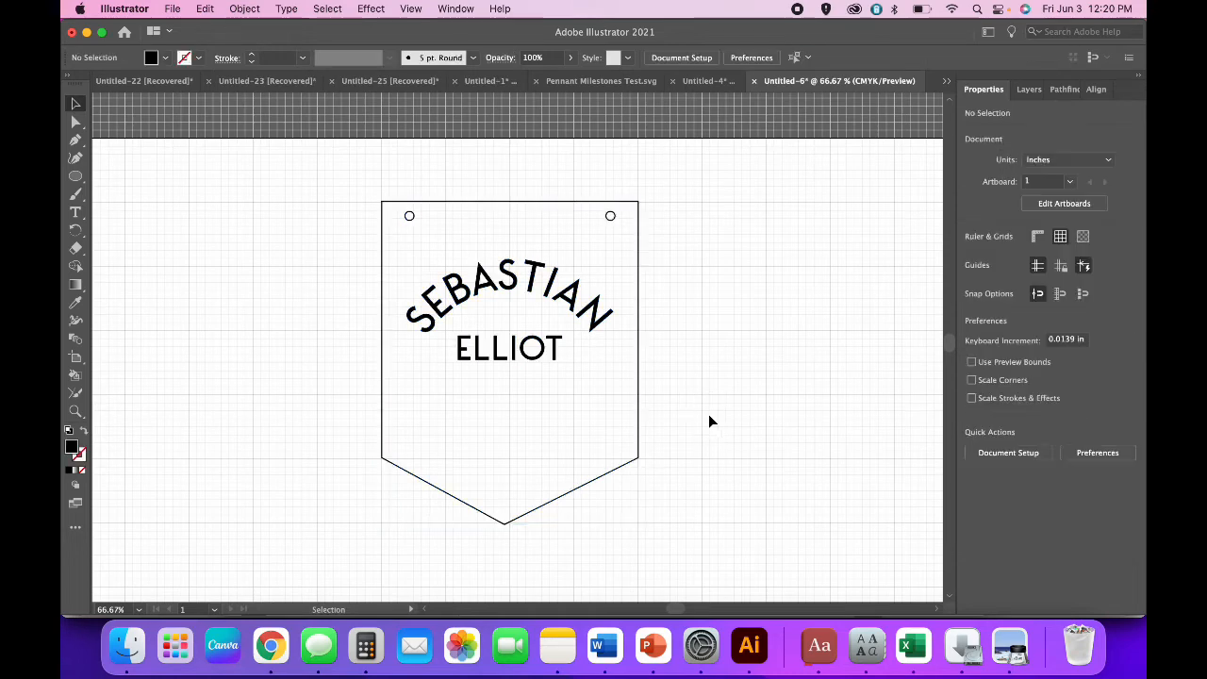
pyautogui.click(553, 355)
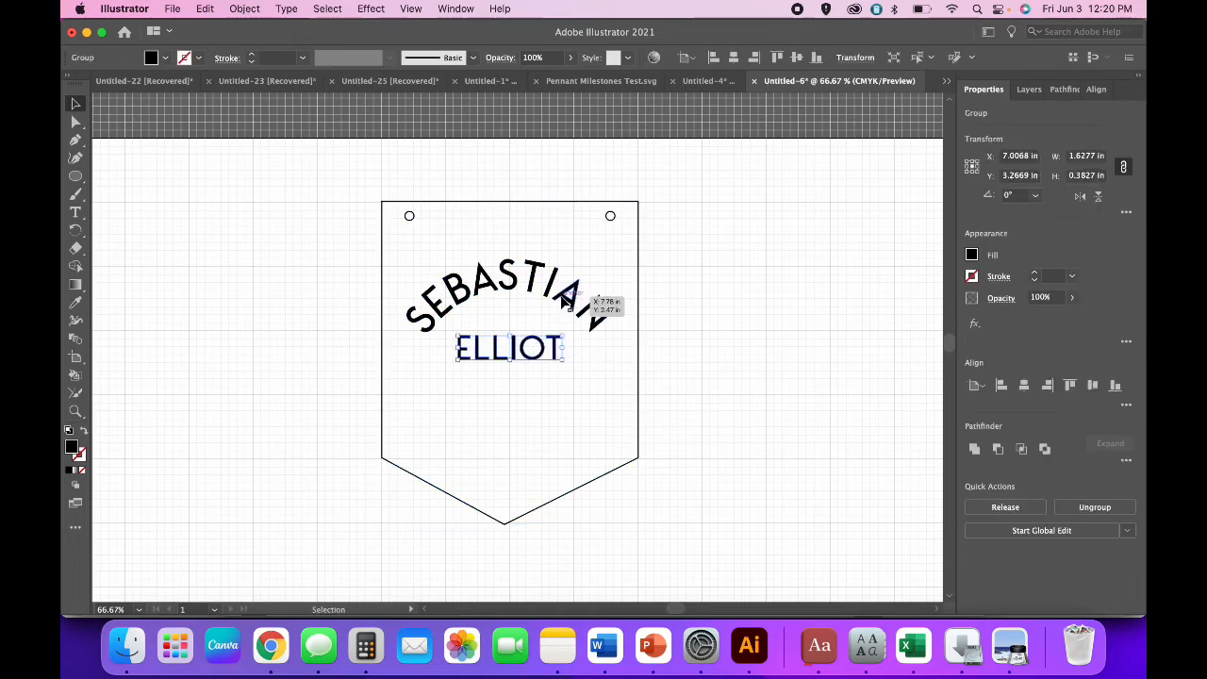
pyautogui.keyDown('shift'); pyautogui.click(563, 300); pyautogui.keyUp('shift')
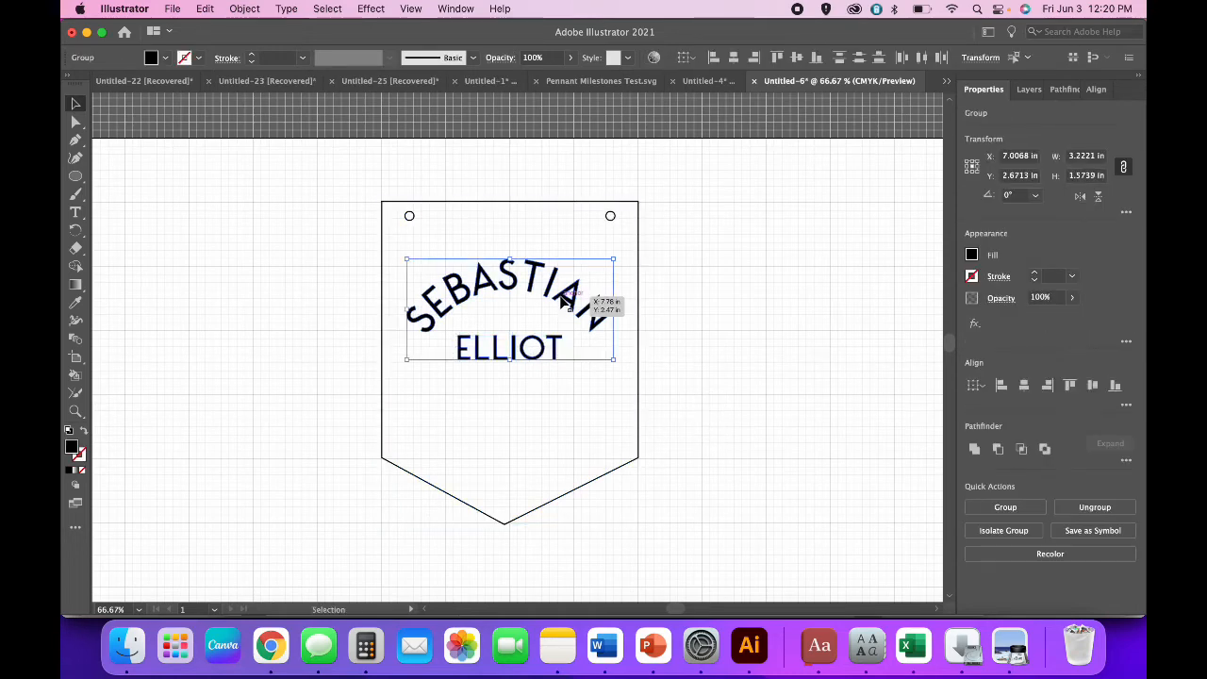
pyautogui.click(978, 451)
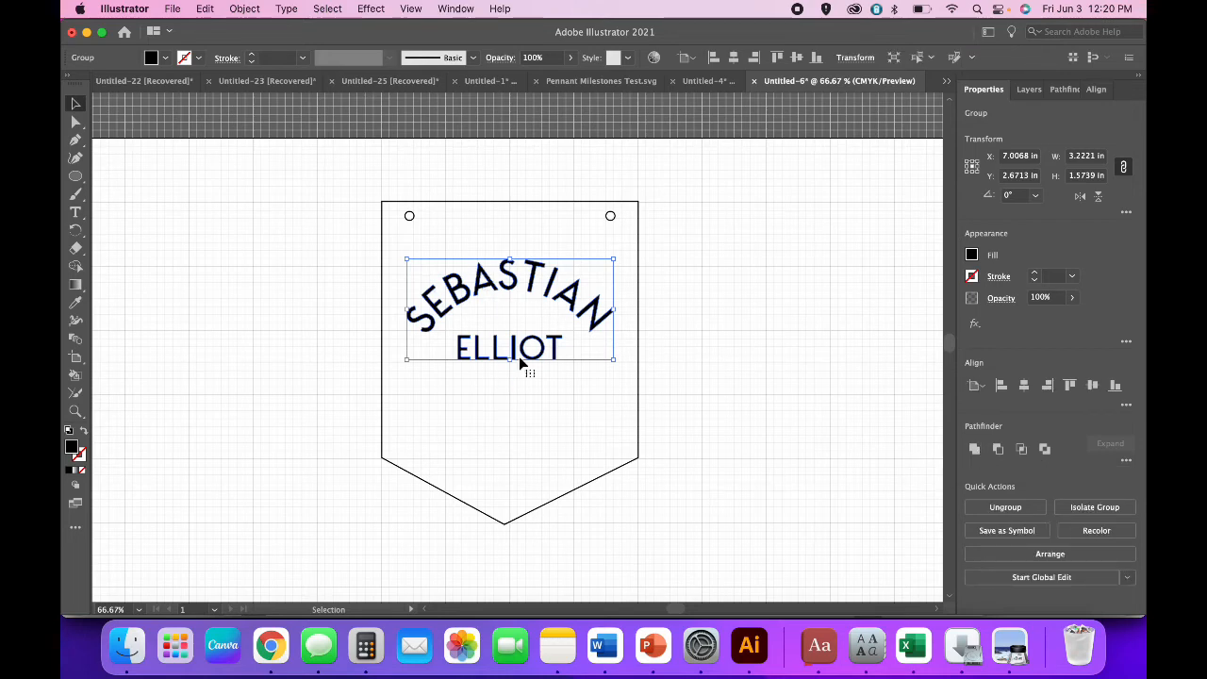
pyautogui.click(707, 464)
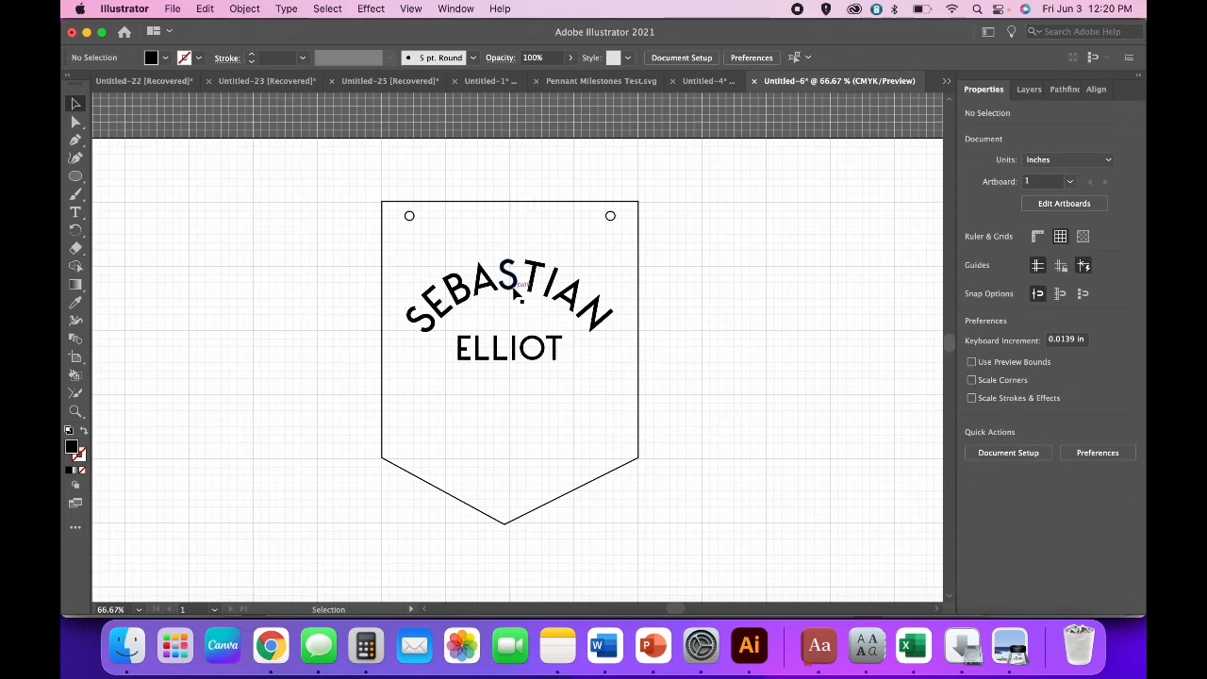
# Move the lettering lower on the pennant, undoing a trial width stretch.
pyautogui.moveTo(515, 294)
pyautogui.mouseDown()
pyautogui.moveTo(512, 332)
pyautogui.moveTo(518, 311)
pyautogui.moveTo(508, 313)
pyautogui.mouseUp()
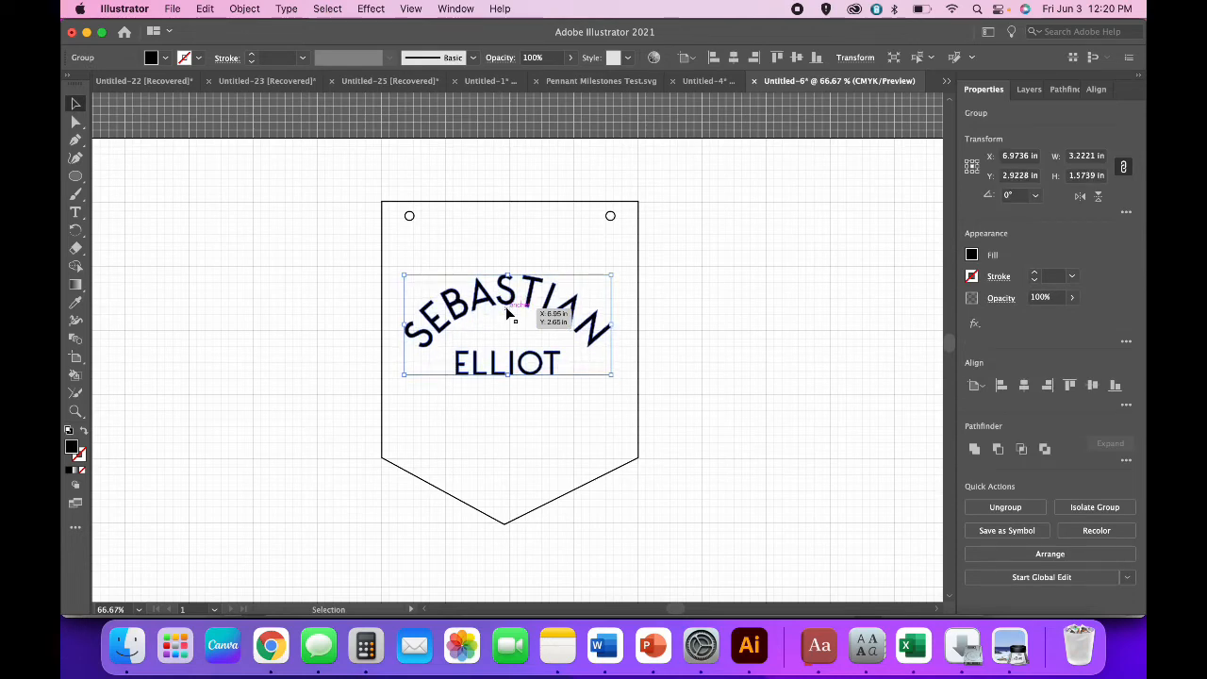
pyautogui.click(709, 357)
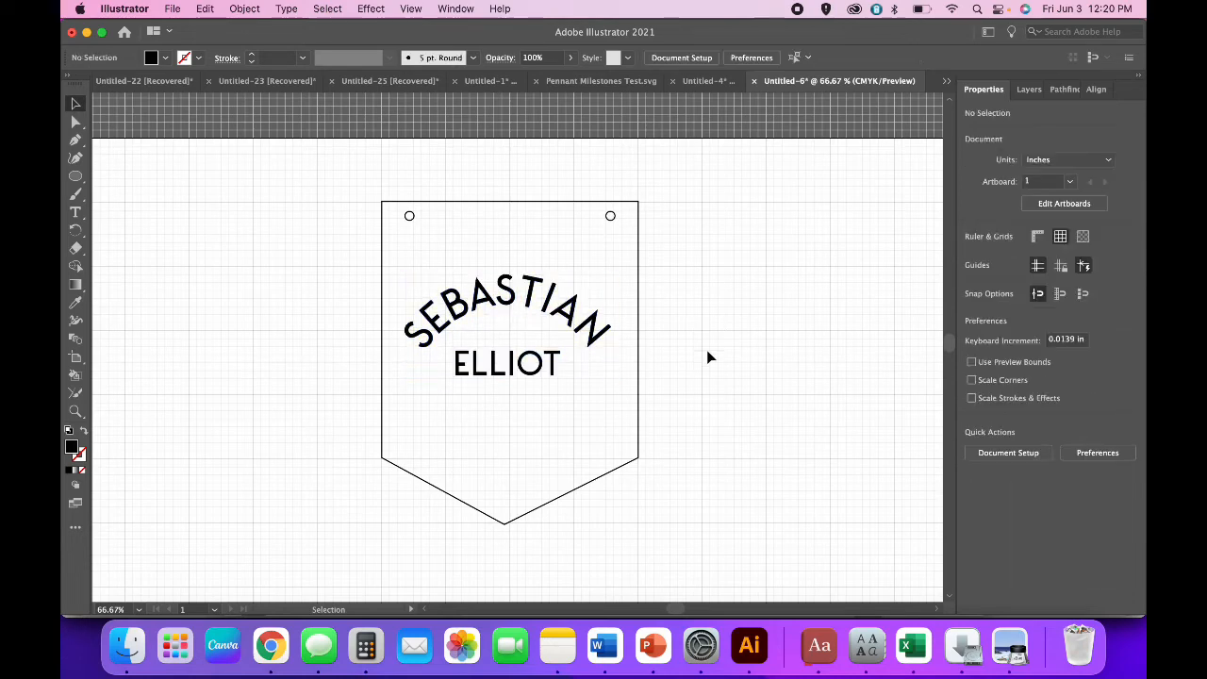
pyautogui.click(554, 371)
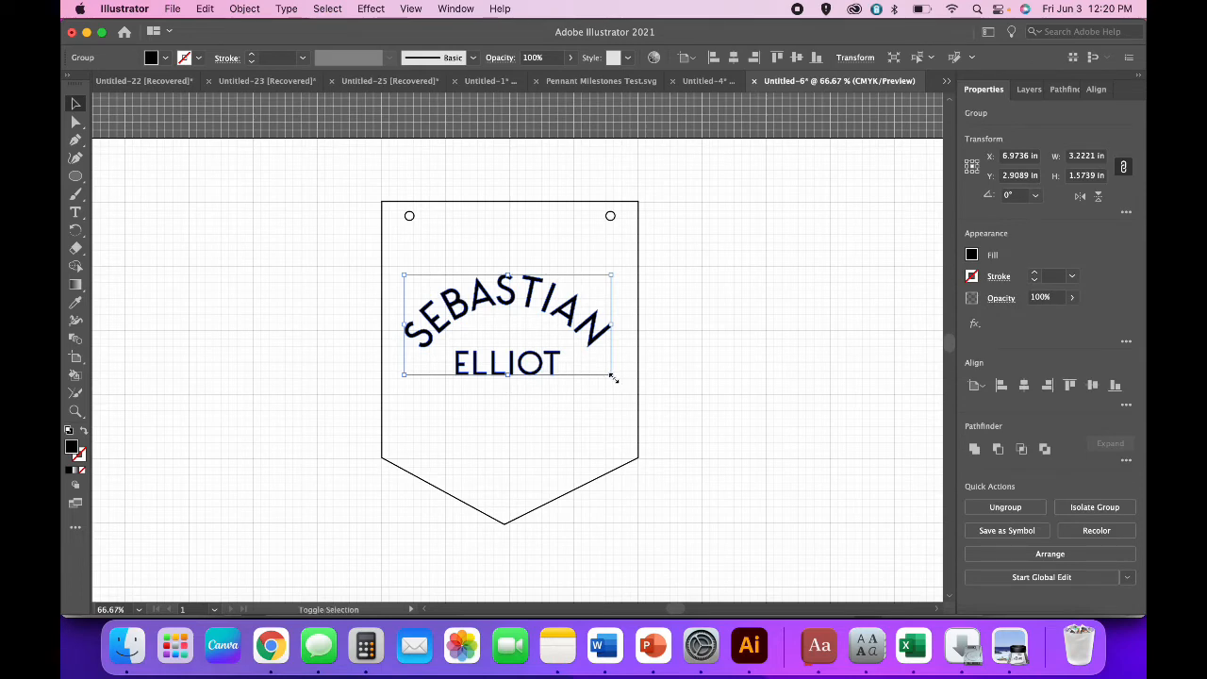
pyautogui.moveTo(612, 375); pyautogui.dragTo(726, 383)
pyautogui.press('super+z')
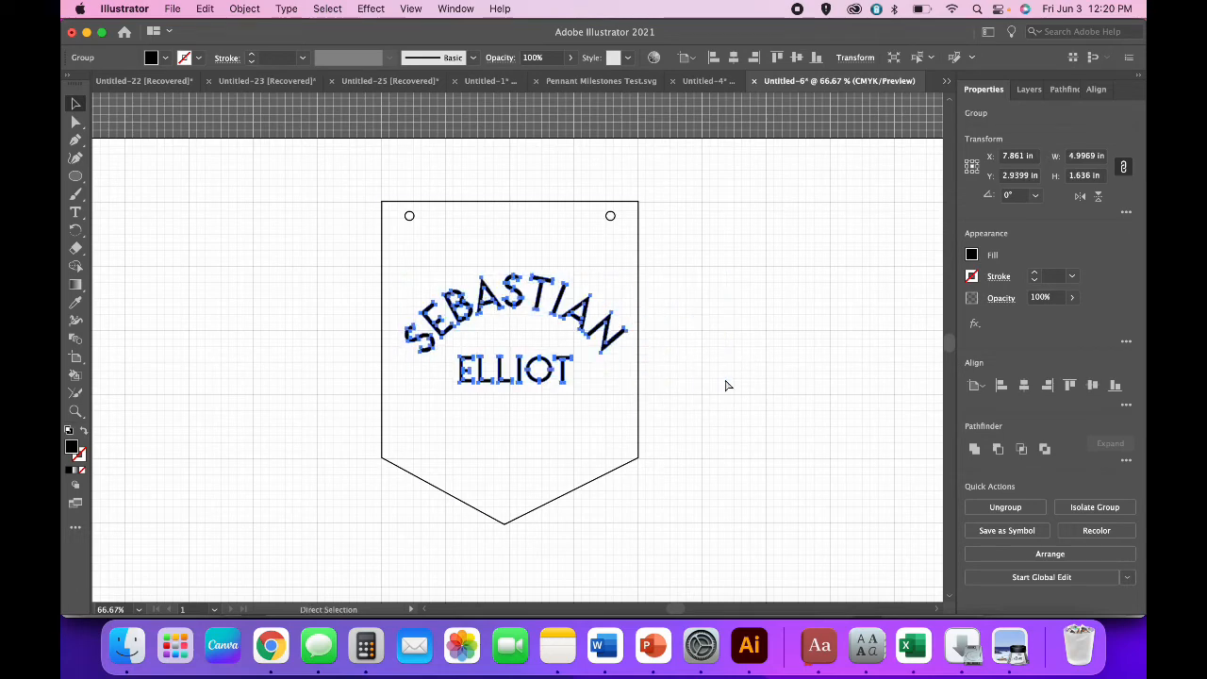
pyautogui.click(719, 401)
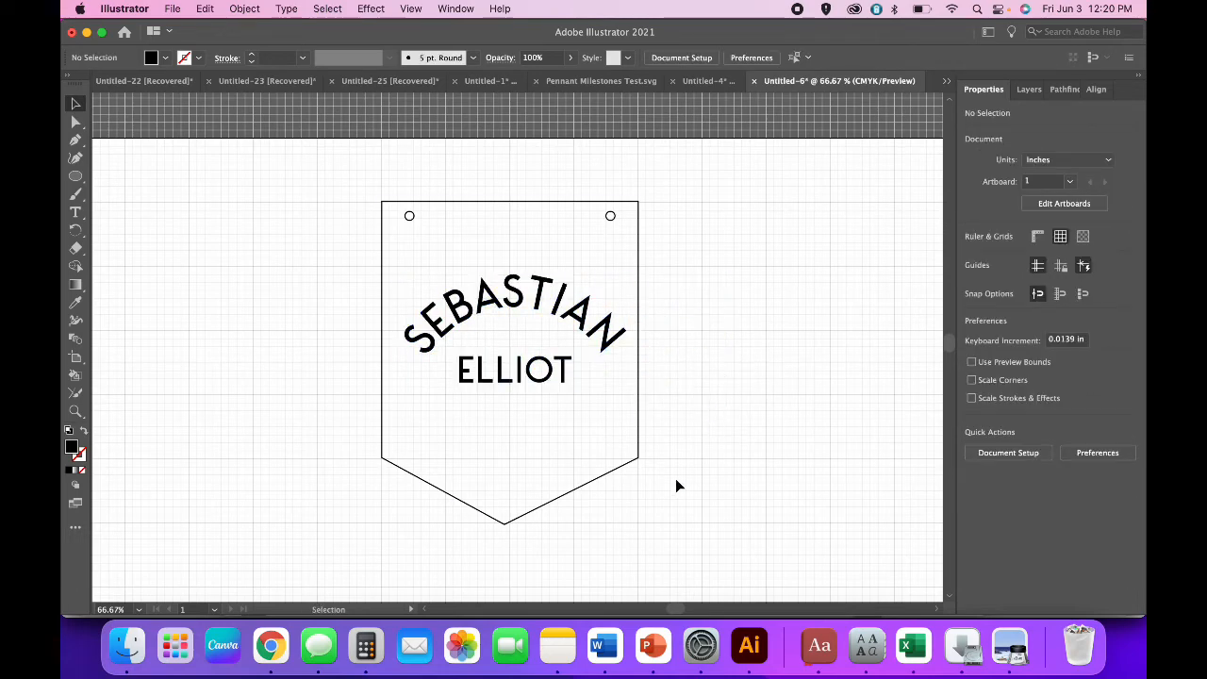
# Lower the lettering slightly, then centre it horizontally within the pennant.
pyautogui.click(557, 376)
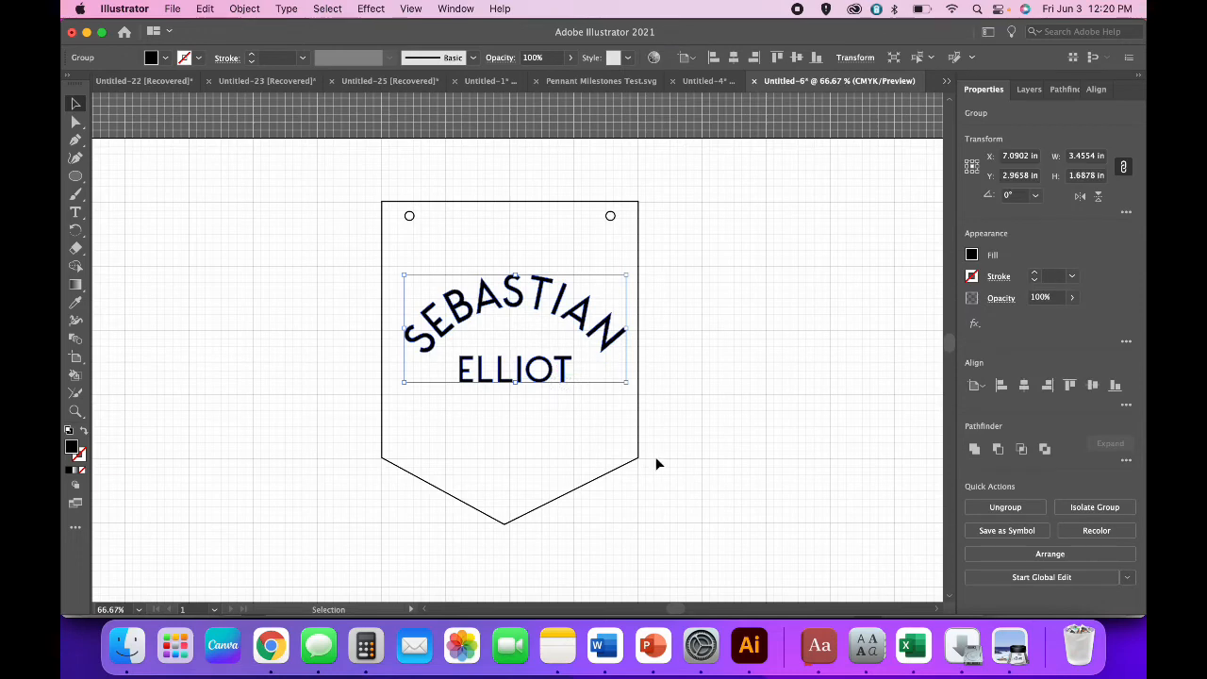
pyautogui.click(666, 518)
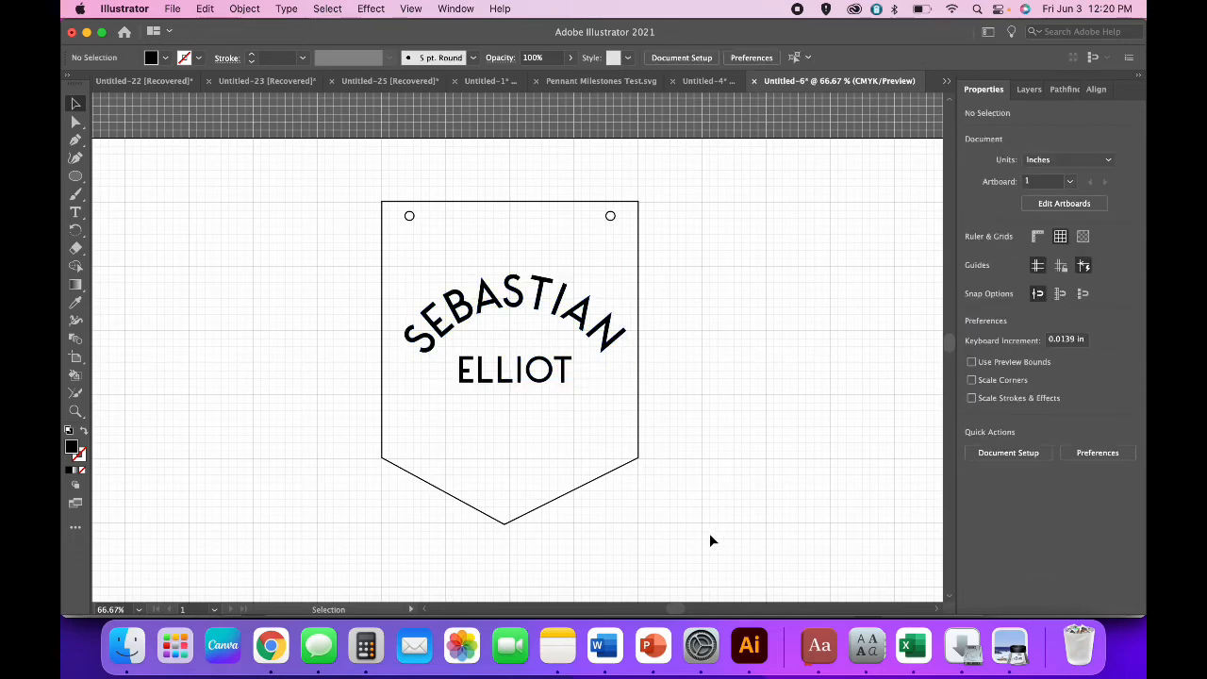
pyautogui.moveTo(533, 371); pyautogui.dragTo(533, 378)
pyautogui.moveTo(681, 504); pyautogui.dragTo(399, 243)
pyautogui.click(1025, 385)
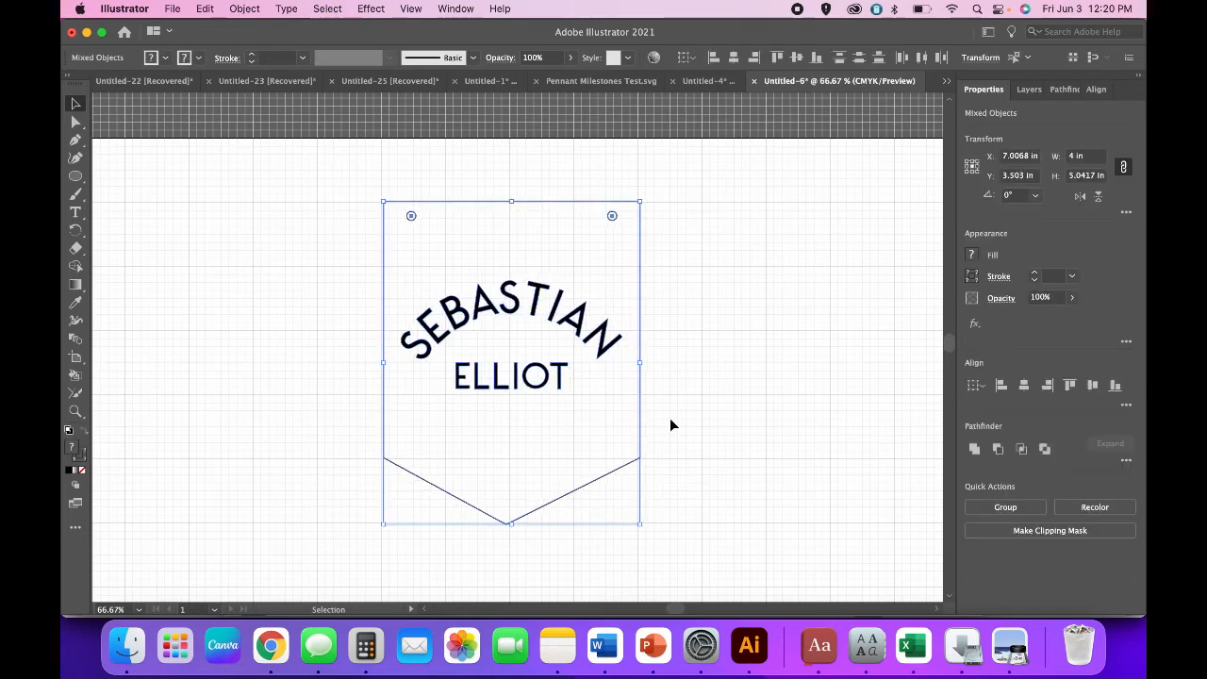
pyautogui.click(712, 450)
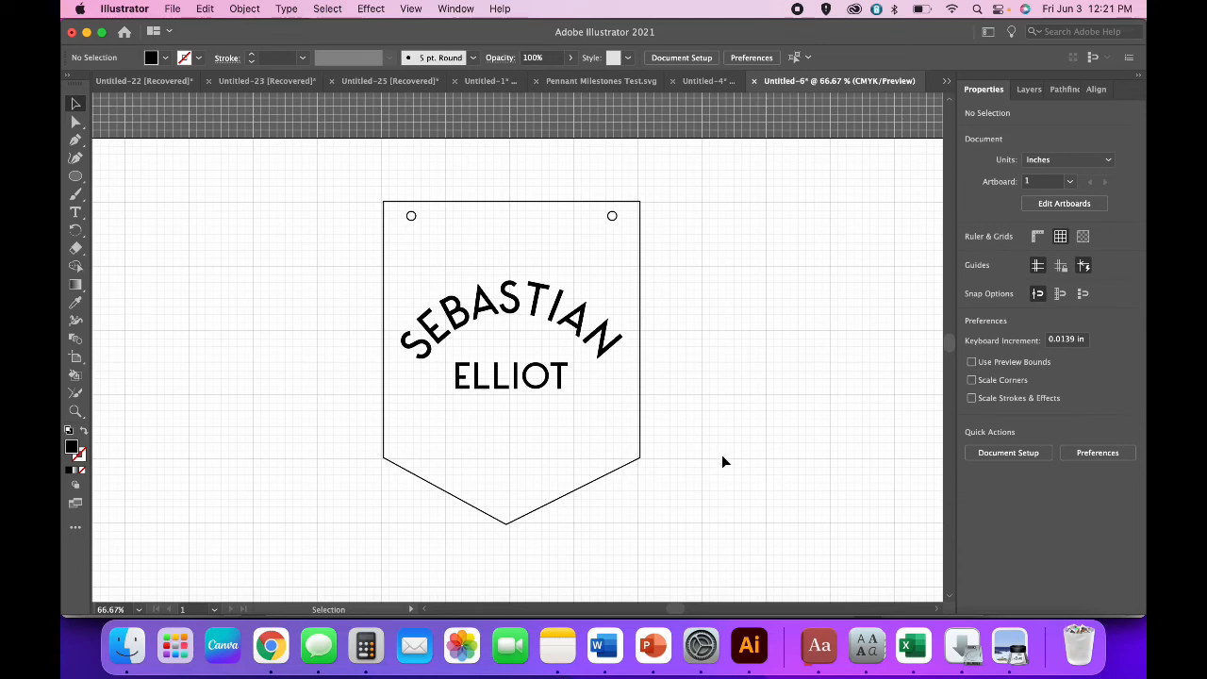
pyautogui.scroll(-1, 730, 481)
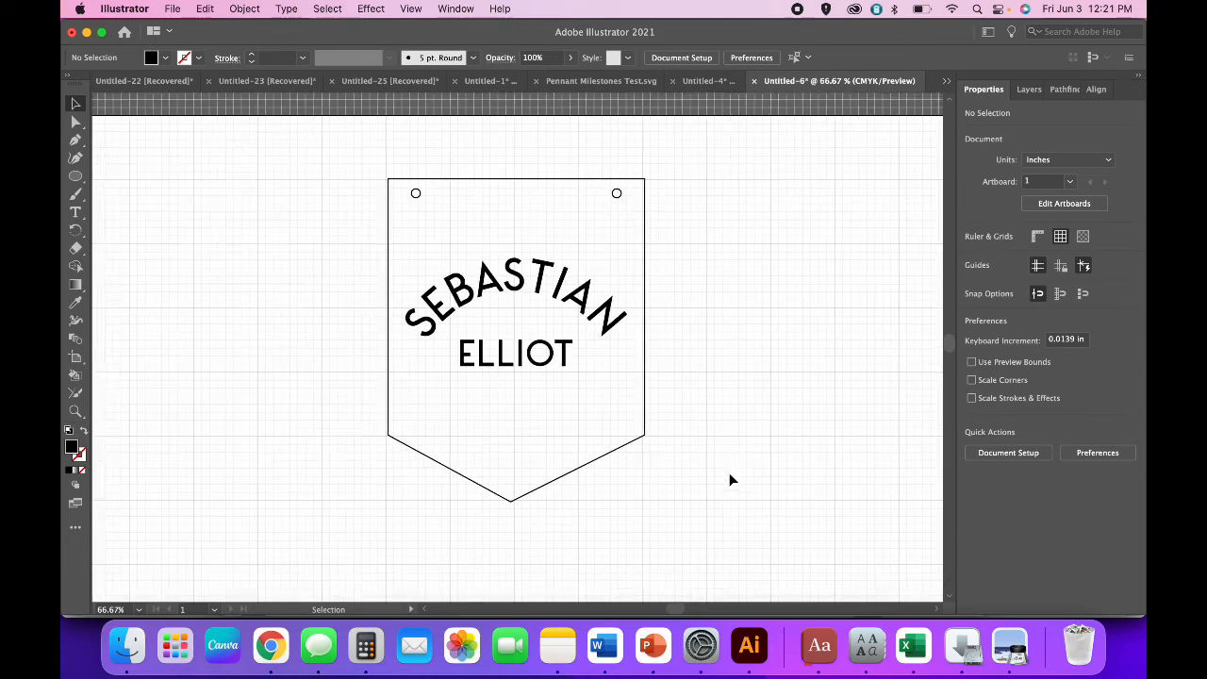
# Hide the canvas grid from the View menu.
pyautogui.click(412, 9)
pyautogui.moveTo(458, 596)
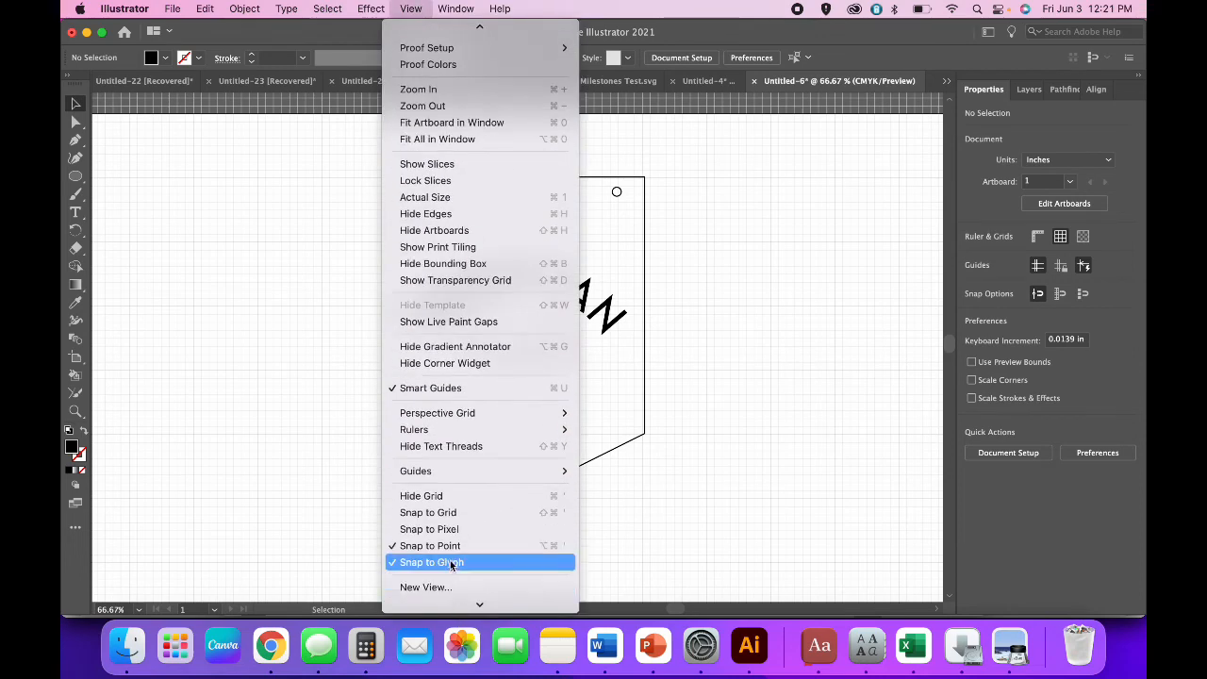
pyautogui.click(442, 496)
pyautogui.click(698, 502)
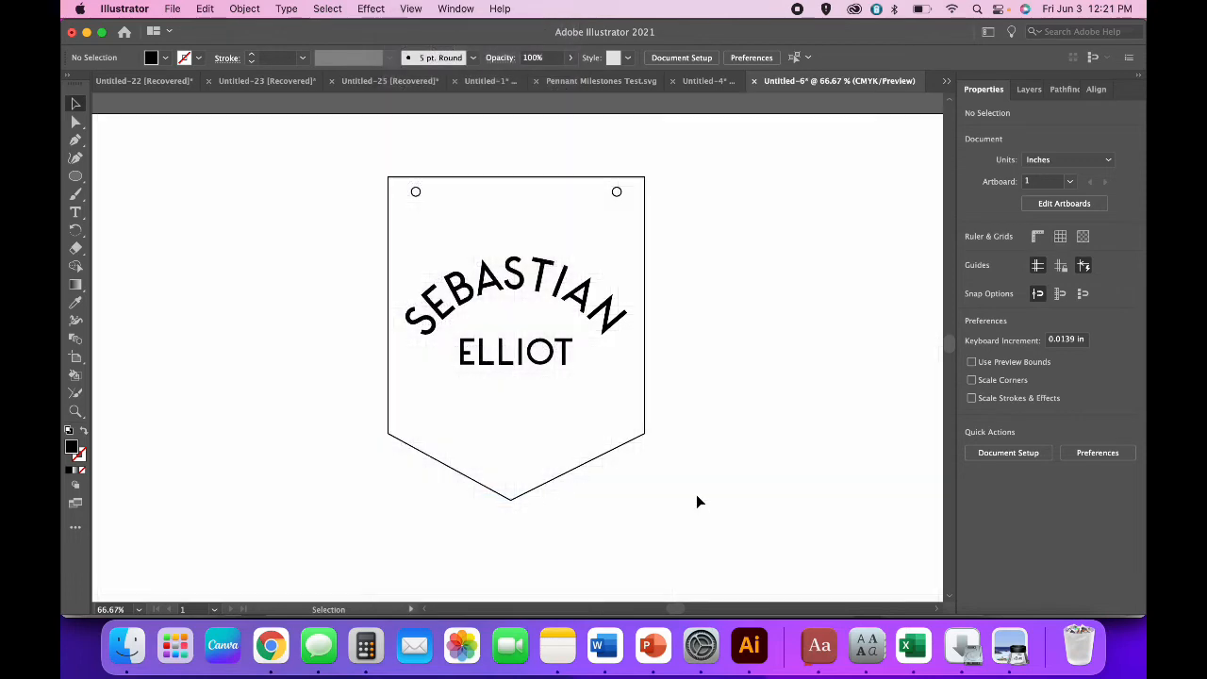
# Nudge the lettering group one step up and one step right.
pyautogui.click(565, 351)
pyautogui.press('Up')
pyautogui.press('Up')
pyautogui.press('Up')
pyautogui.press('Up')
pyautogui.press('Up')
pyautogui.press('Up')
pyautogui.press('Up')
pyautogui.press('Up')
pyautogui.press('Up')
pyautogui.press('Up')
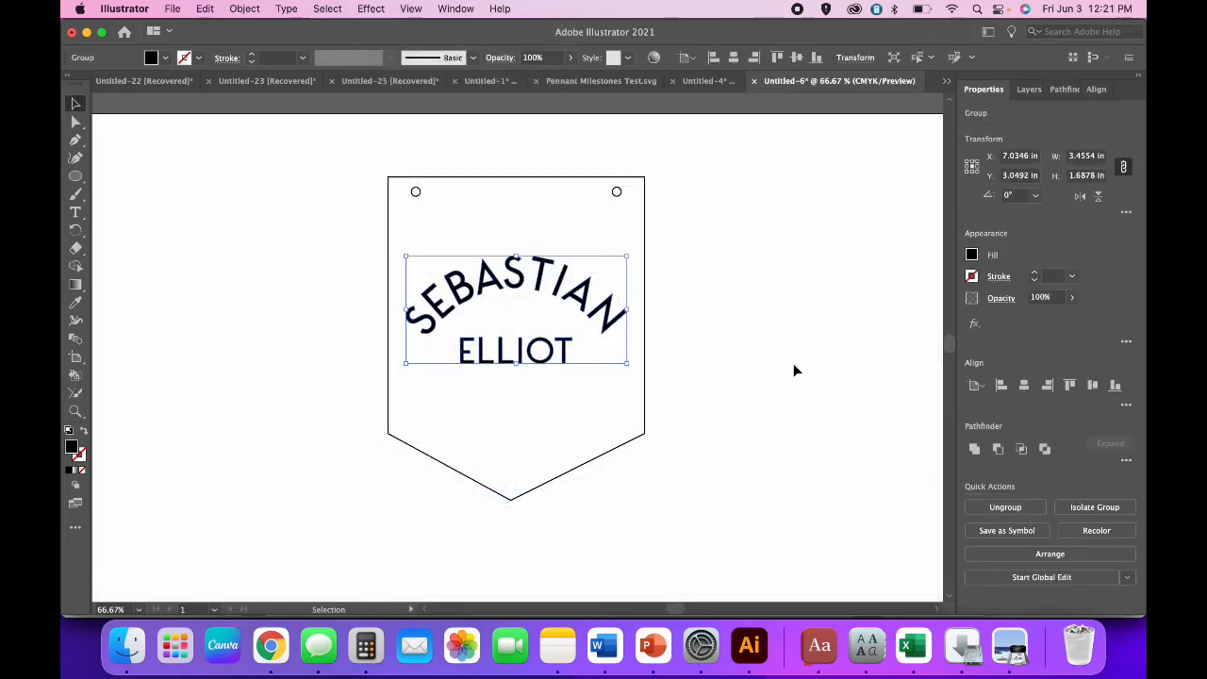
pyautogui.click(794, 367)
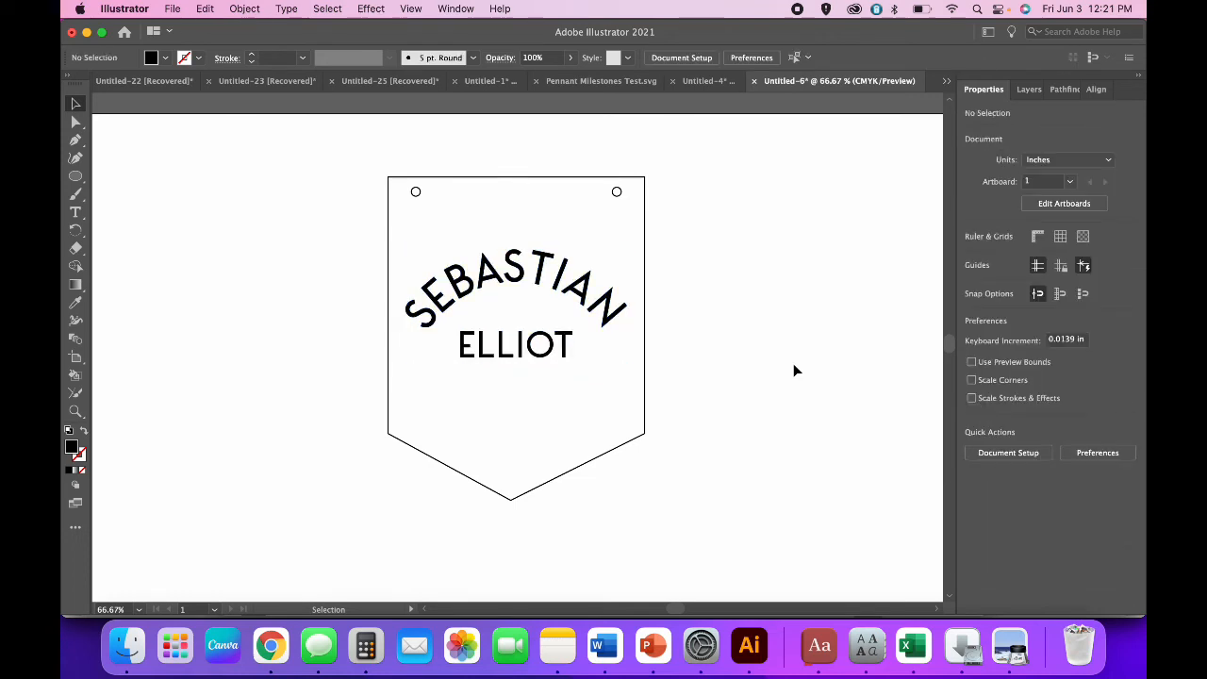
pyautogui.click(561, 350)
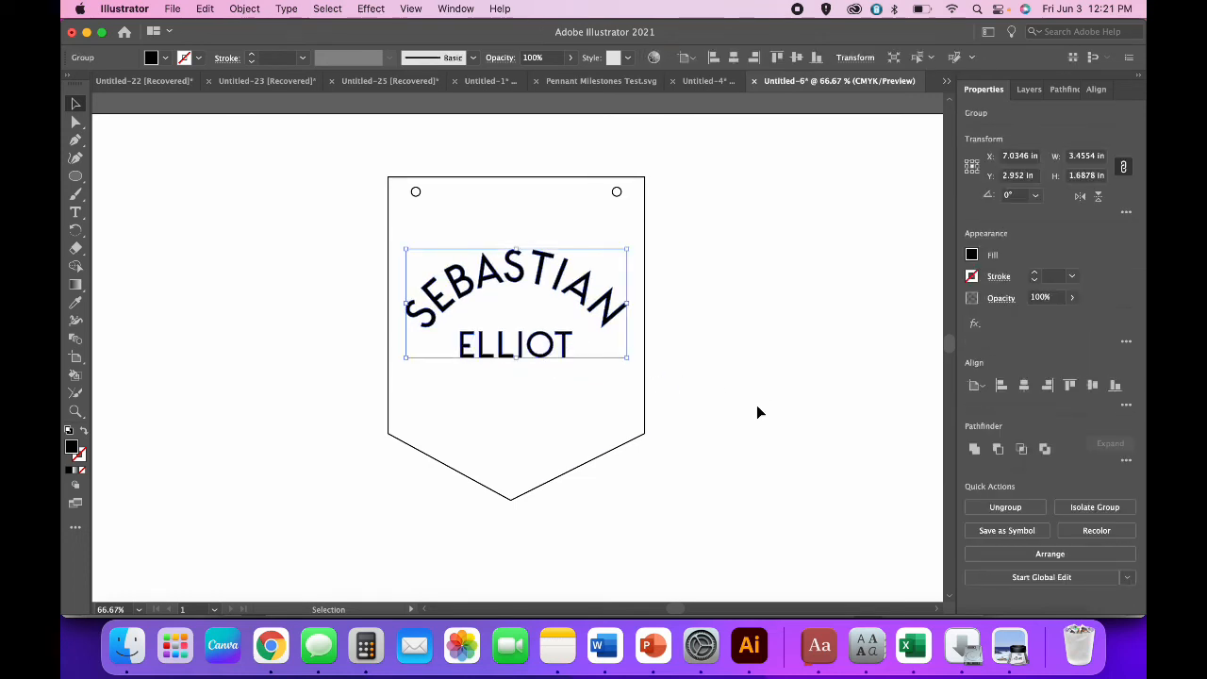
pyautogui.press('Right')
pyautogui.press('Right')
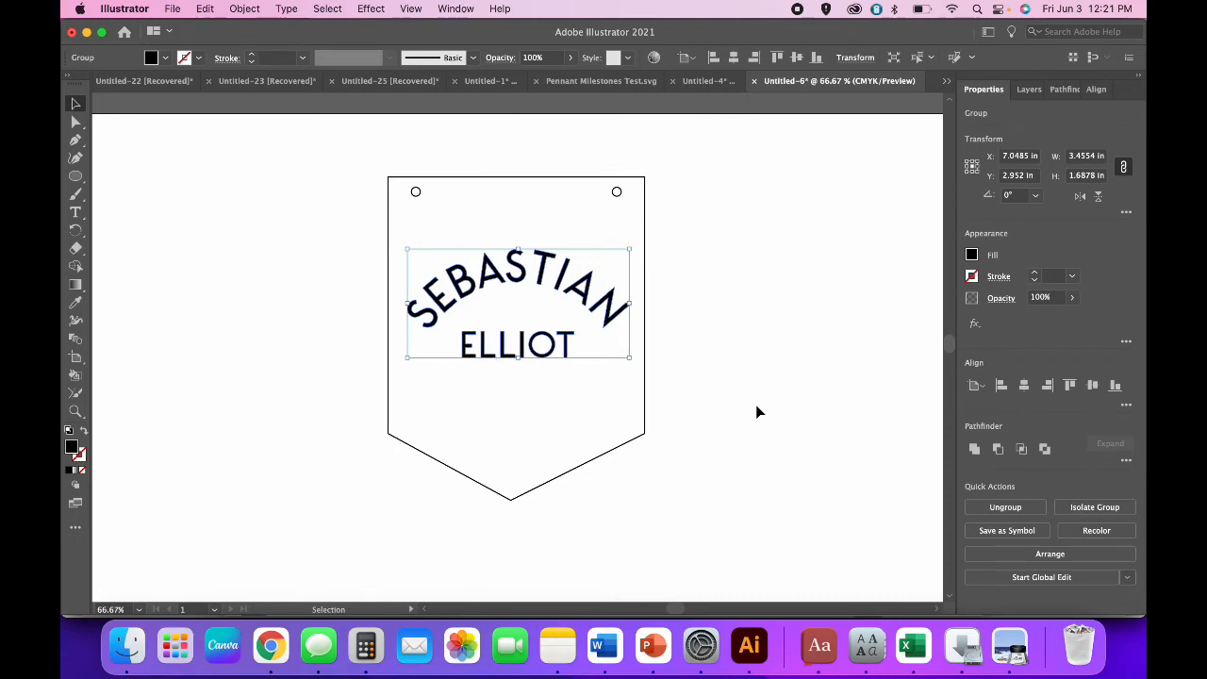
pyautogui.click(757, 407)
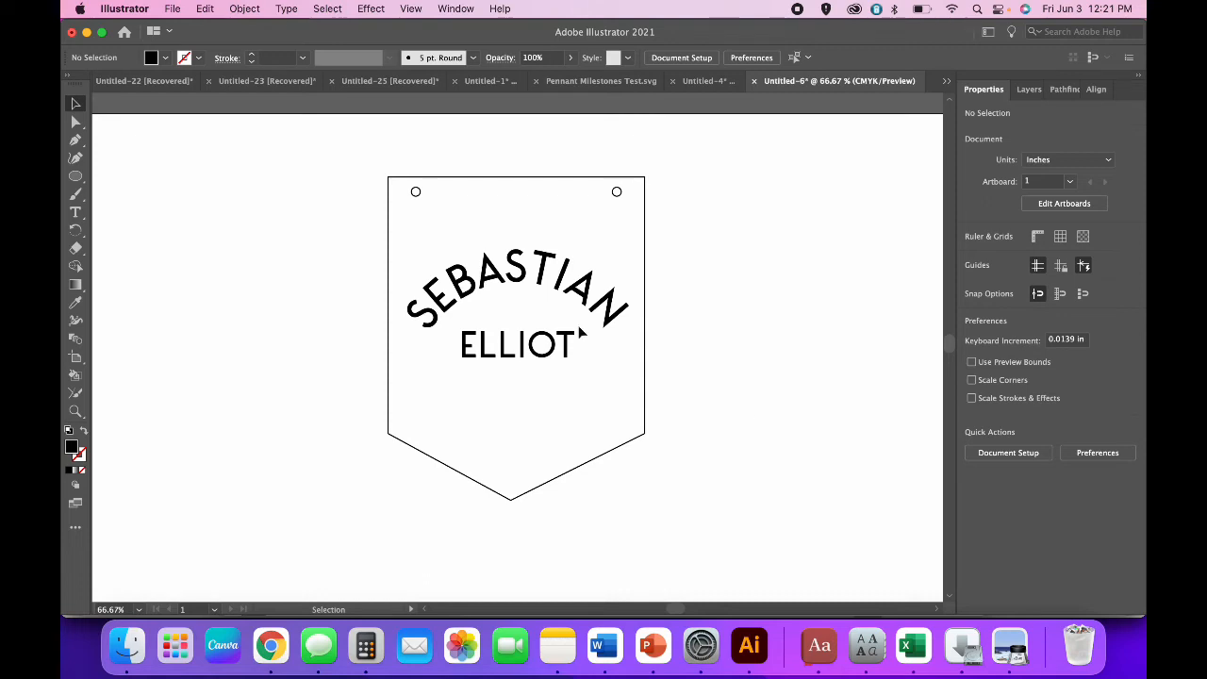
# Select the whole pennant and move it toward the artboard's left.
pyautogui.press('super+minus')
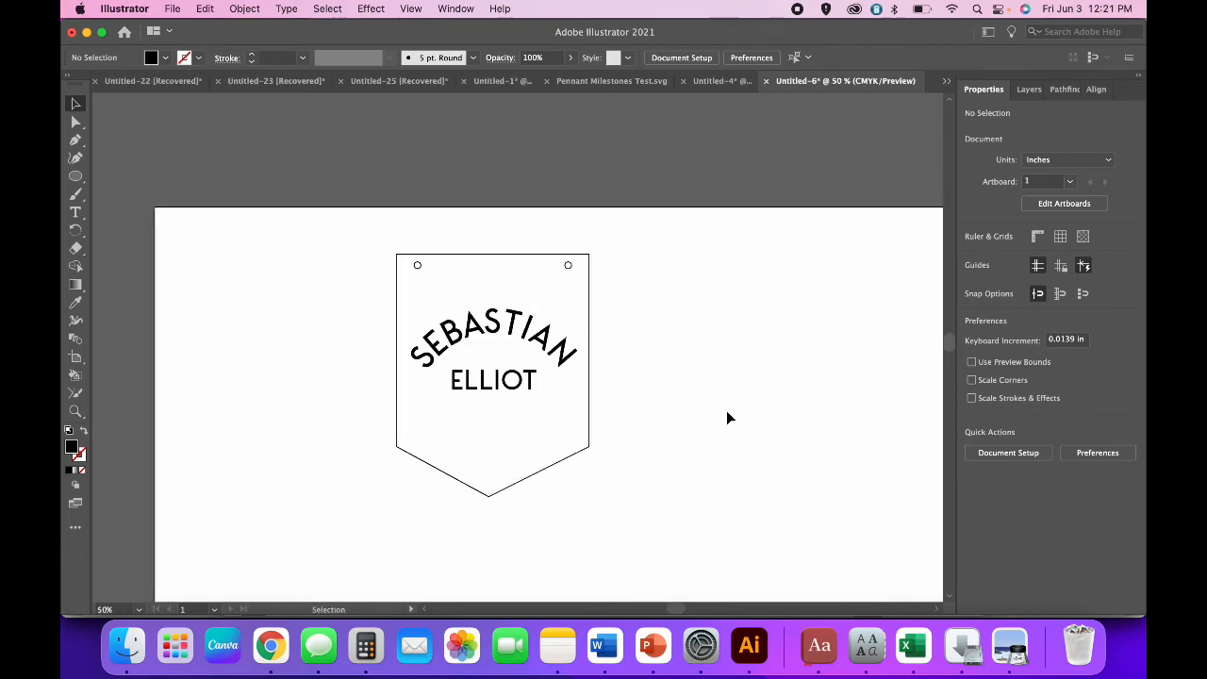
pyautogui.moveTo(659, 447); pyautogui.dragTo(320, 188)
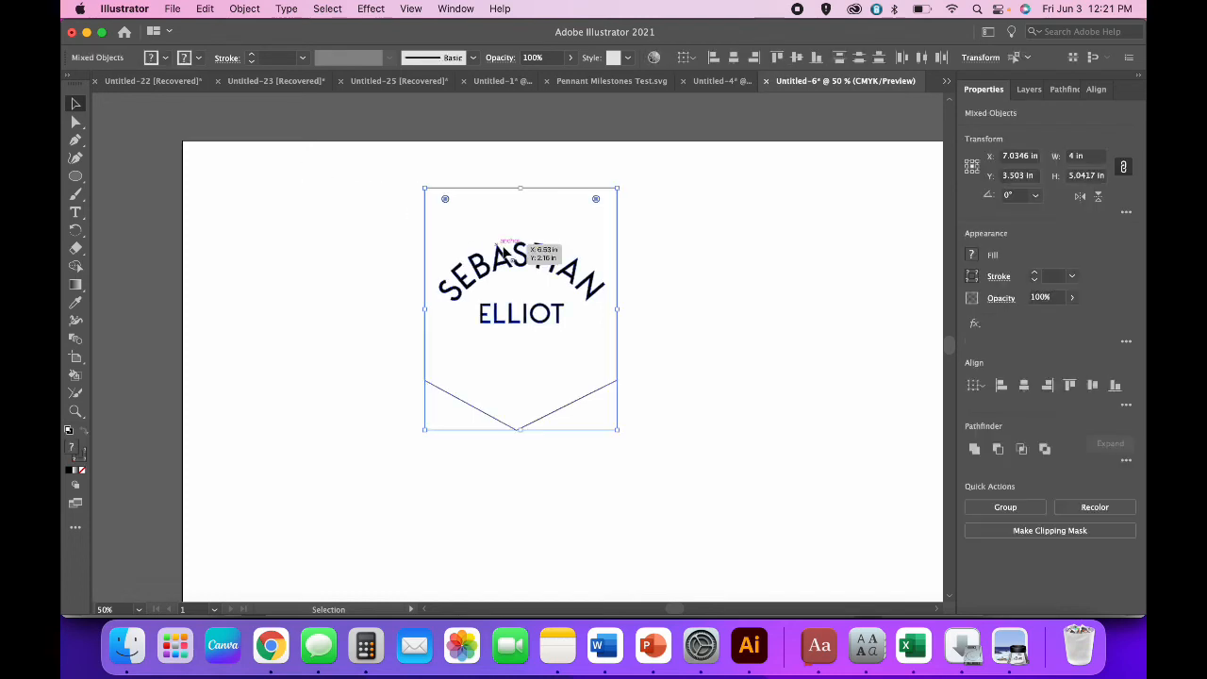
pyautogui.moveTo(497, 263); pyautogui.dragTo(262, 221)
pyautogui.click(424, 263)
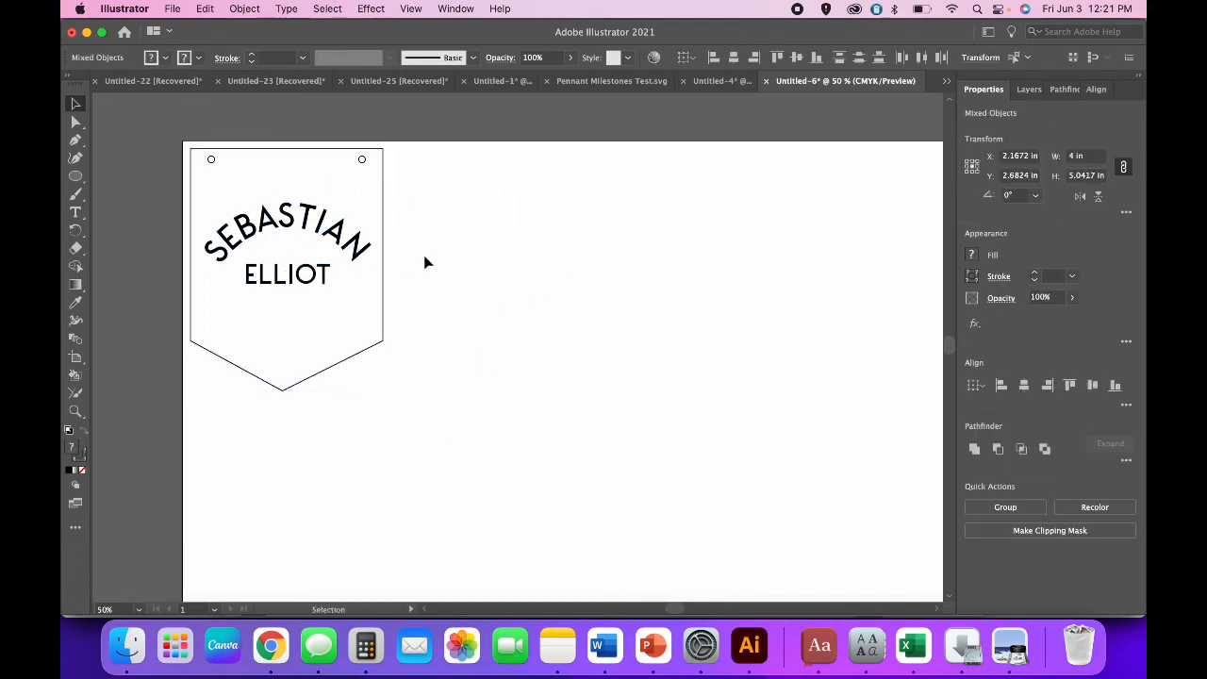
pyautogui.click(326, 274)
pyautogui.press('super+c')
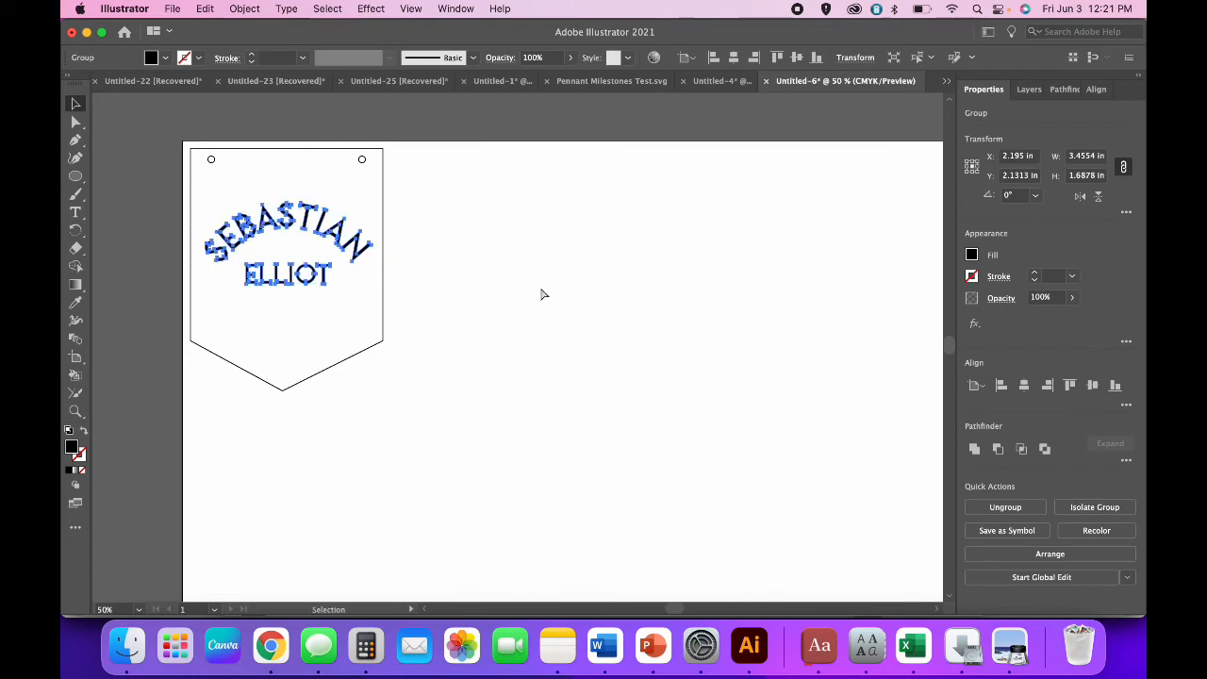
pyautogui.press('super+v')
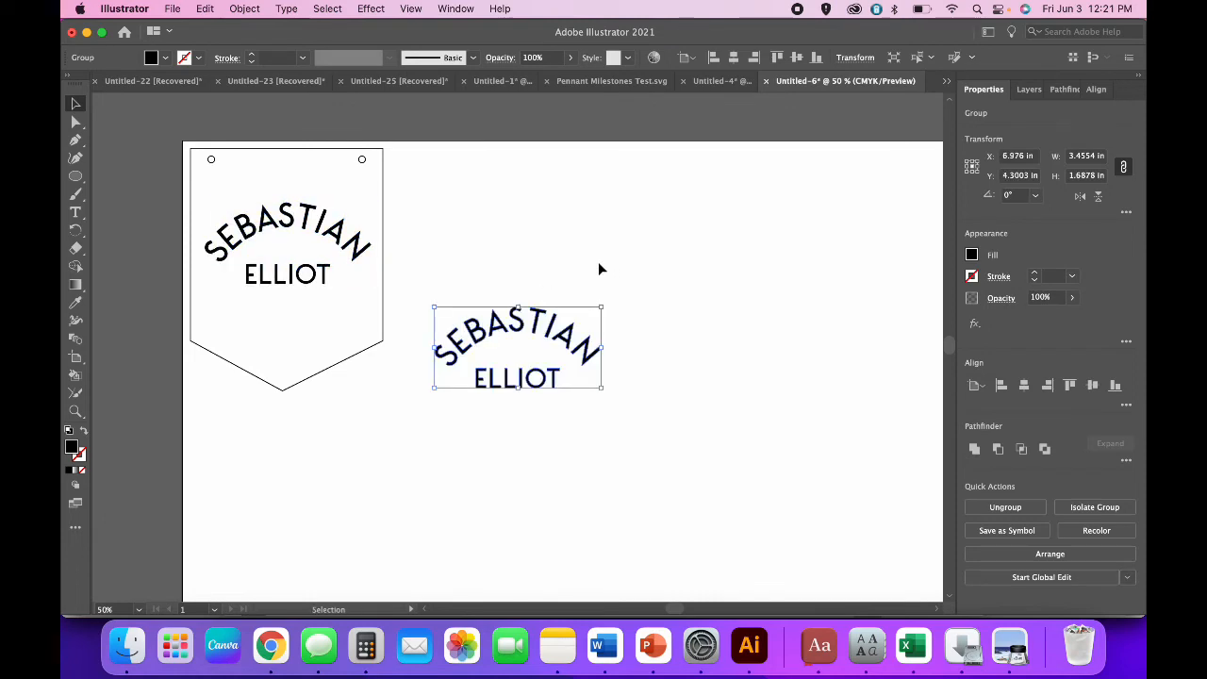
pyautogui.press('Delete')
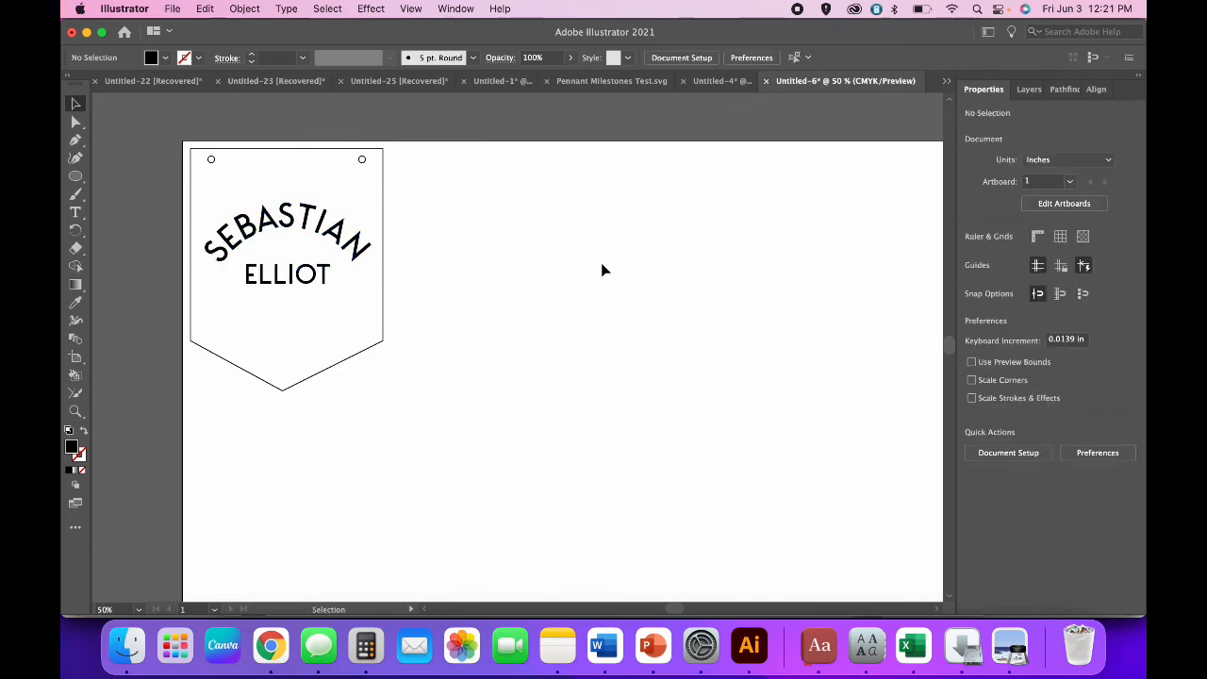
# Scale all the pennant artwork proportionally to 8 in wide.
pyautogui.moveTo(462, 425); pyautogui.dragTo(151, 148)
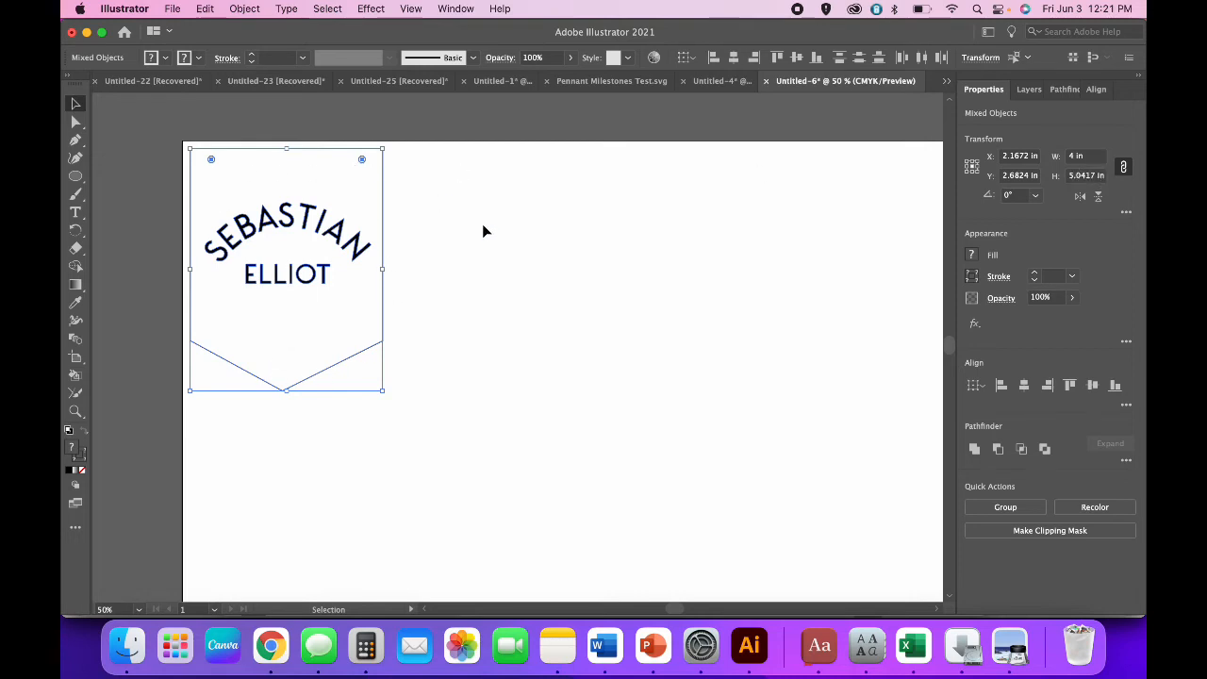
pyautogui.click(1073, 159)
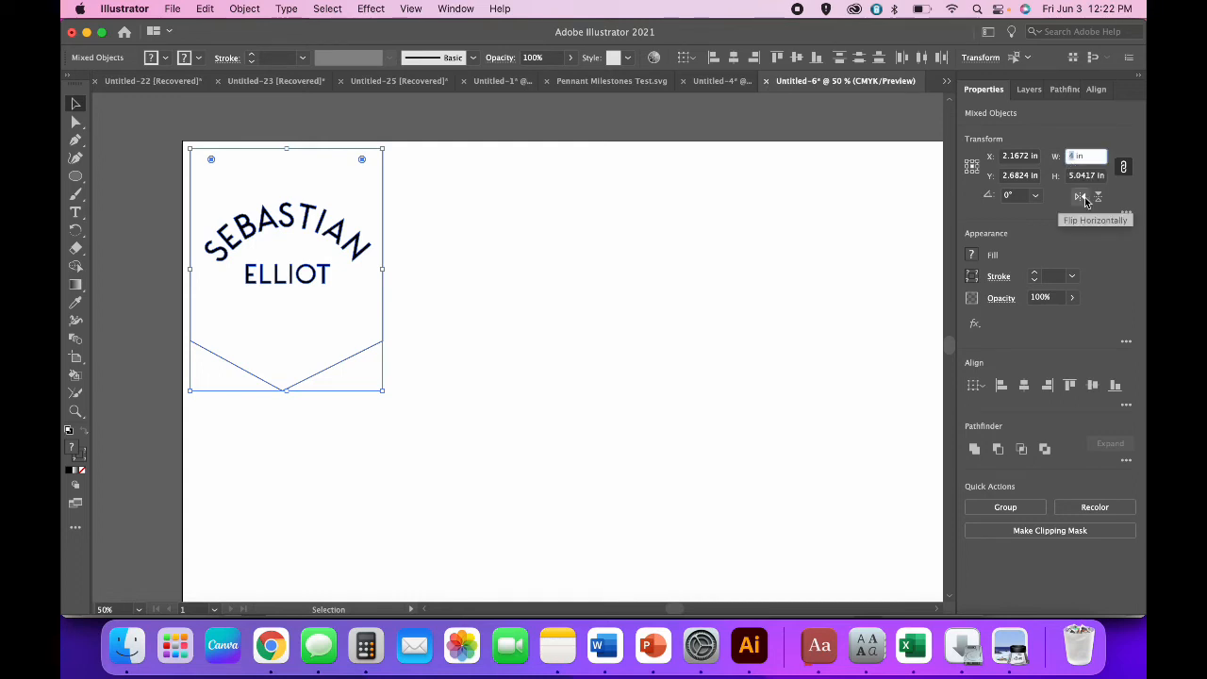
pyautogui.write('8')
pyautogui.press('Tab')
# Reposition the enlarged pennant on the artboard and zoom out to view it.
pyautogui.hscroll(2, 718, 360)
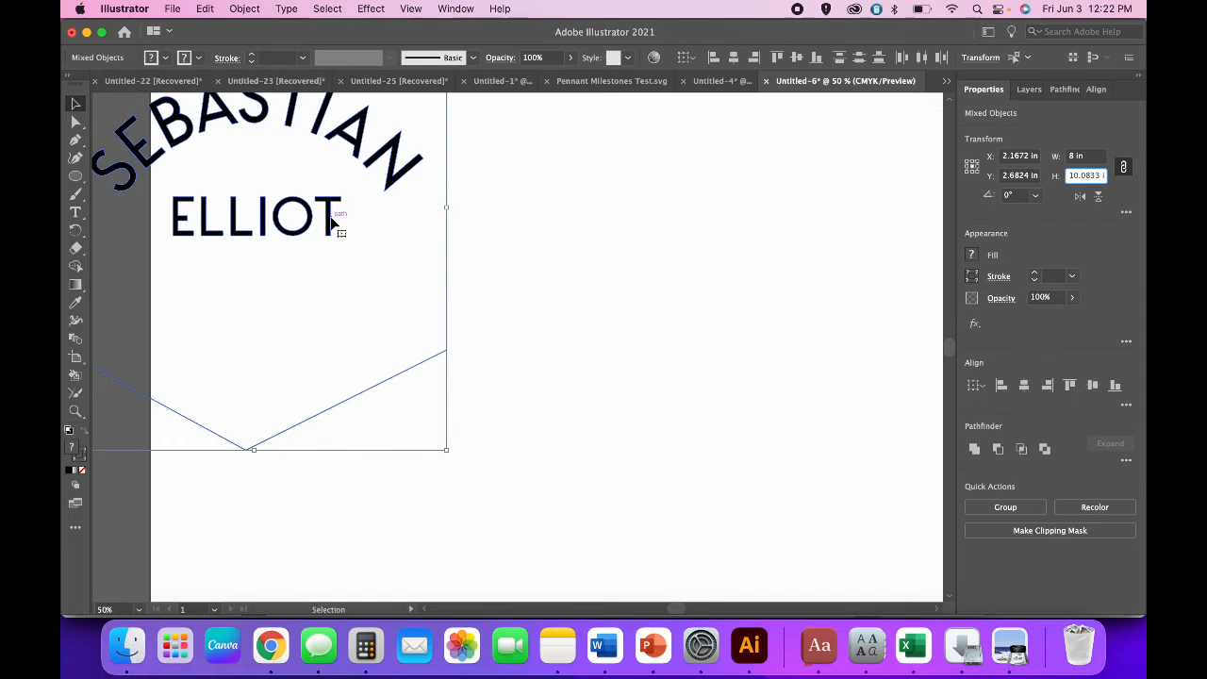
pyautogui.moveTo(337, 225); pyautogui.dragTo(431, 353)
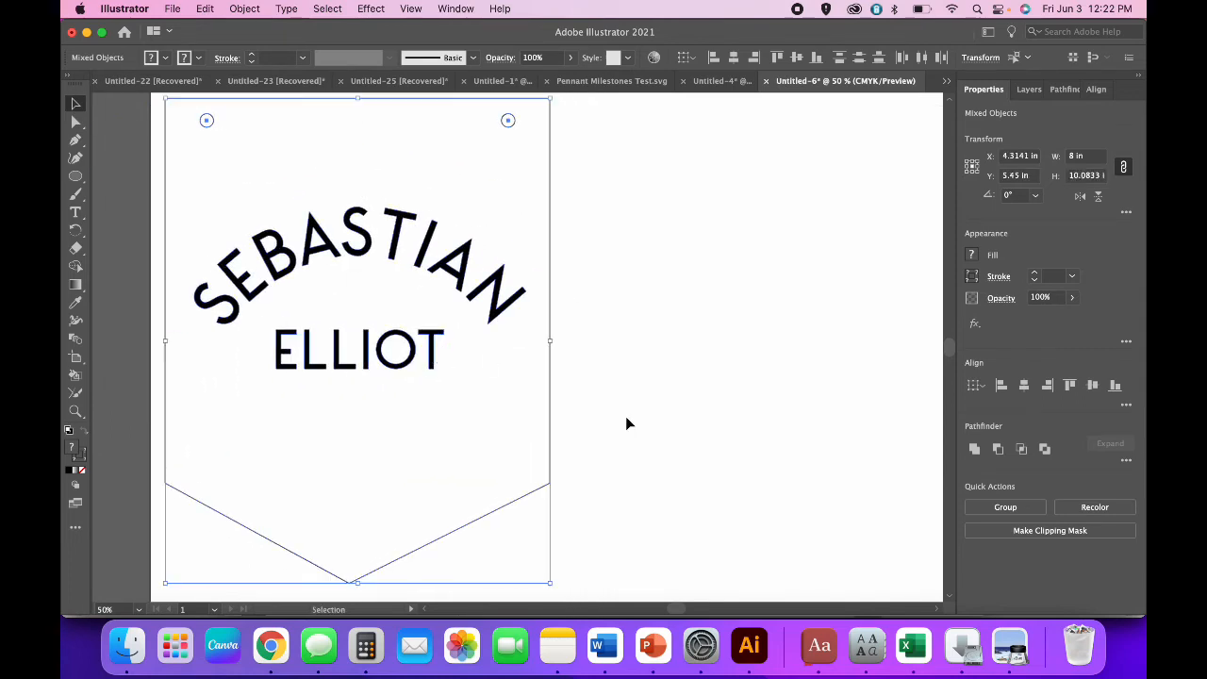
pyautogui.press('super+minus')
pyautogui.hscroll(2, 780, 450)
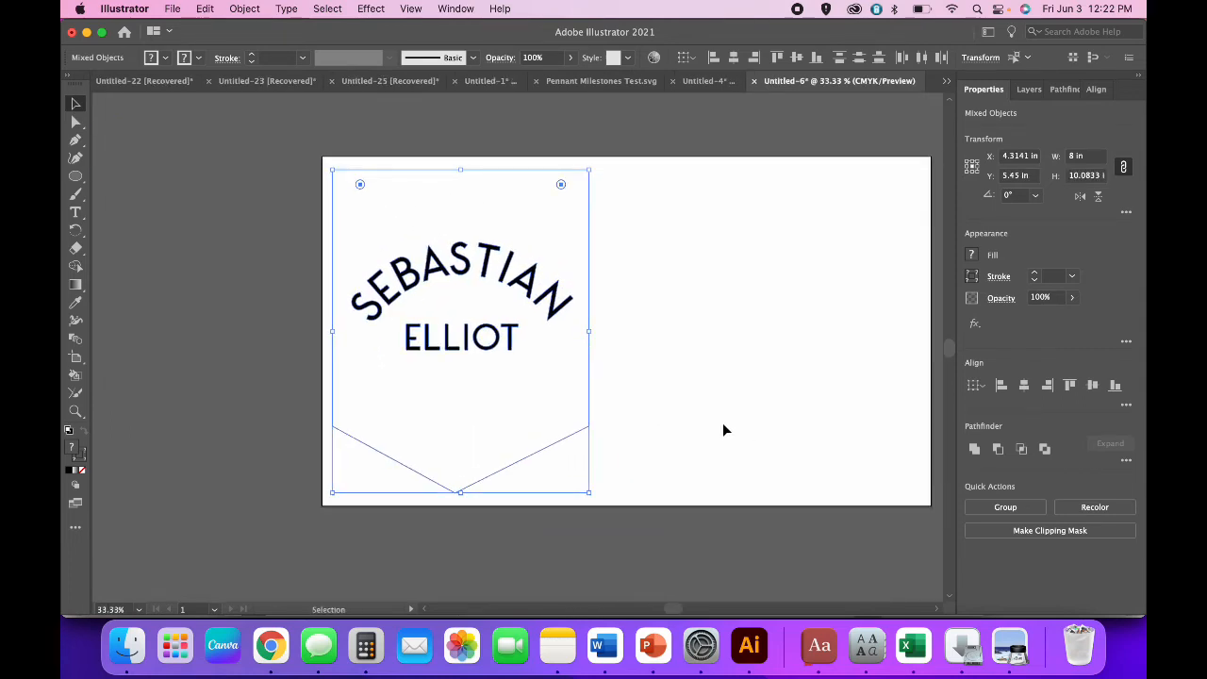
pyautogui.moveTo(556, 312); pyautogui.dragTo(550, 304)
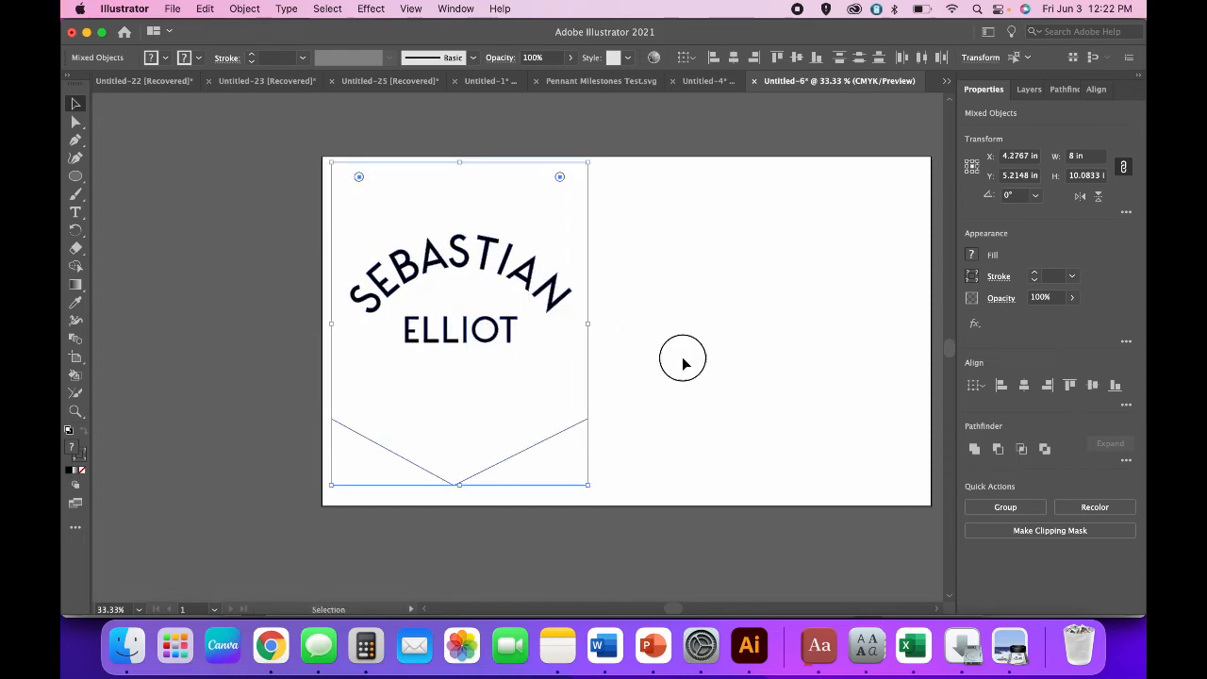
# Paste a copy of the lettering group beside the pennant at upper right.
pyautogui.click(683, 363)
pyautogui.hscroll(2, 683, 363)
pyautogui.scroll(1, 683, 363)
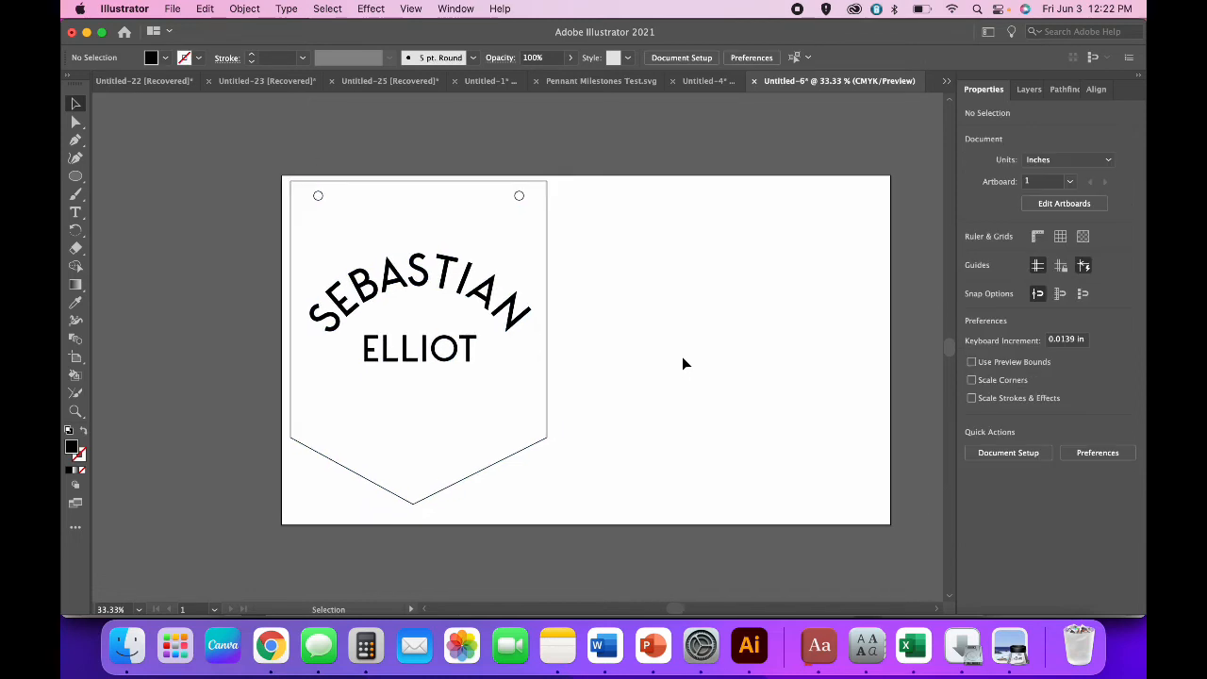
pyautogui.click(518, 324)
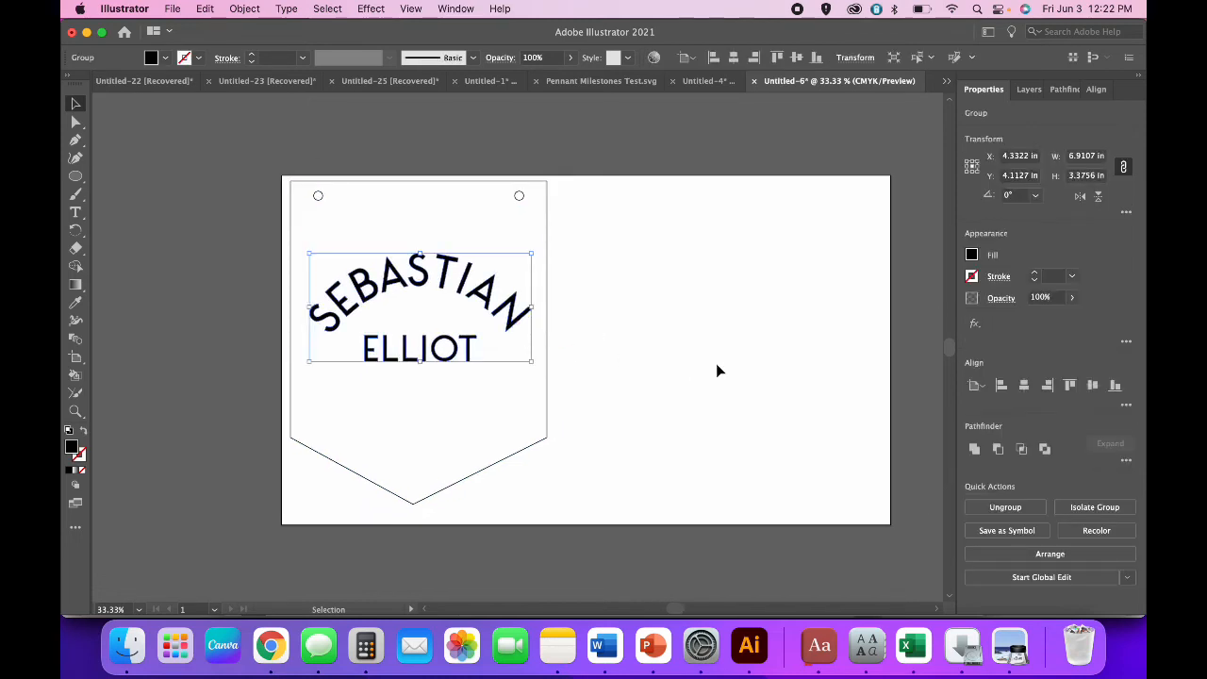
pyautogui.press('super+c')
pyautogui.press('super+v')
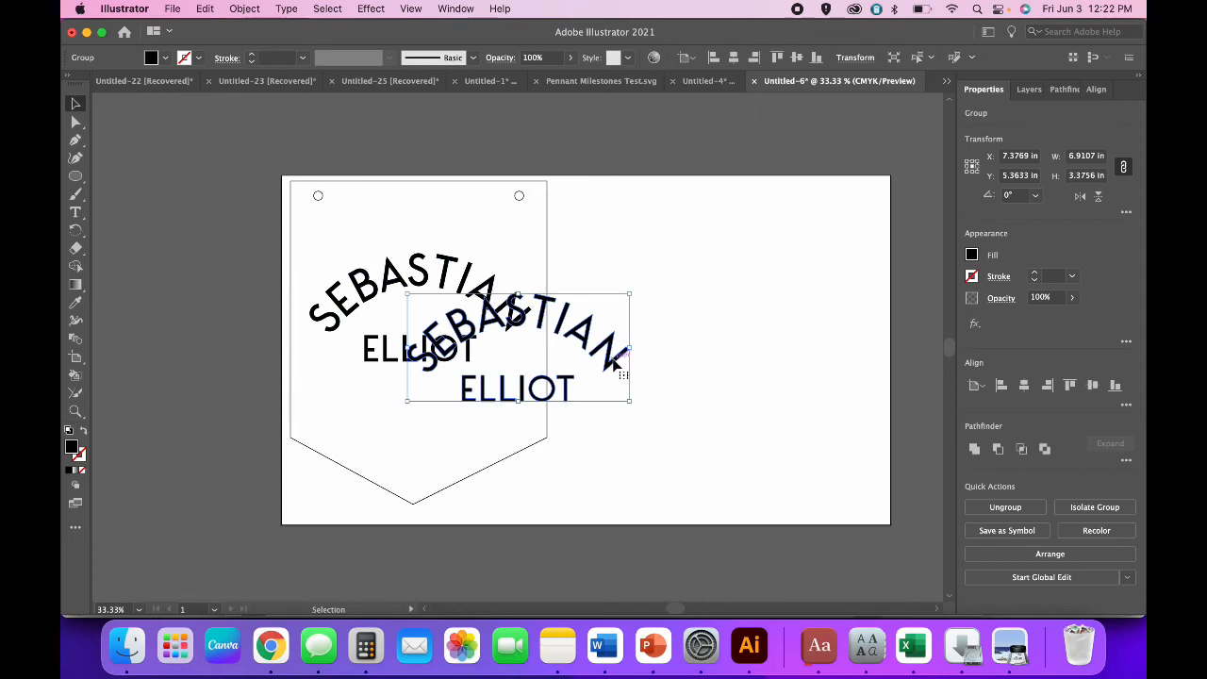
pyautogui.moveTo(615, 364)
pyautogui.mouseDown()
pyautogui.moveTo(765, 315)
pyautogui.moveTo(783, 270)
pyautogui.mouseUp()
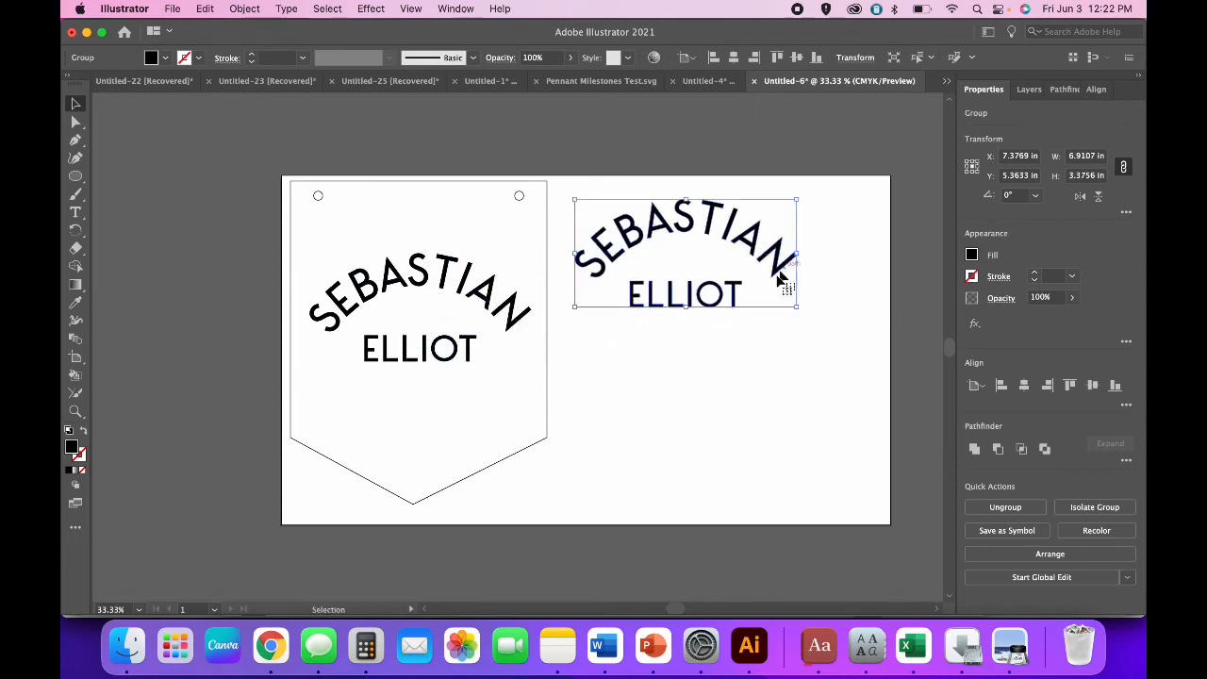
# Make the copied lettering outline-only and ungroup it.
pyautogui.click(83, 430)
pyautogui.click(714, 518)
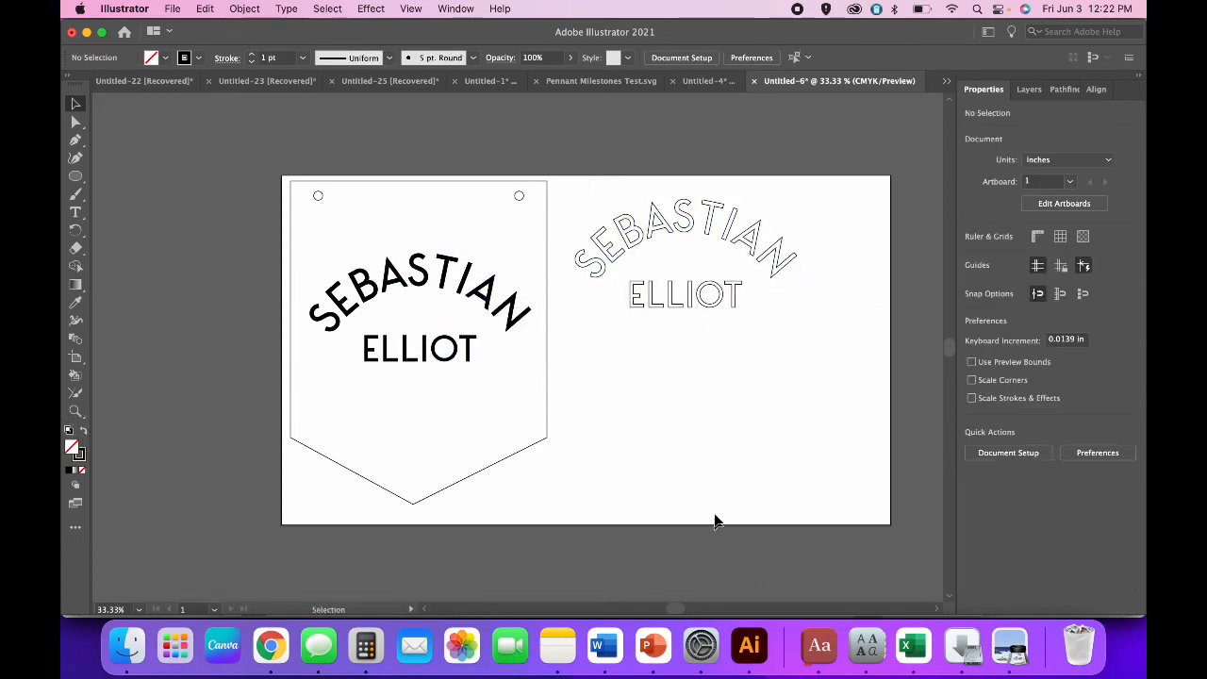
pyautogui.click(735, 301)
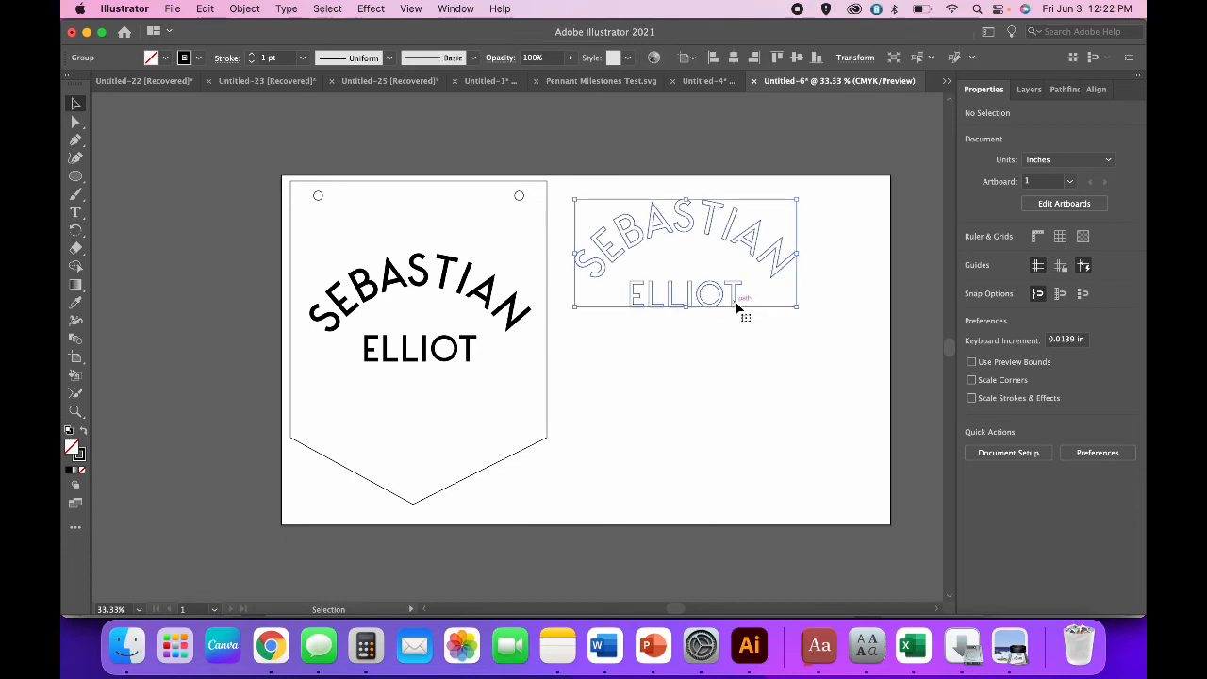
pyautogui.click(245, 9)
pyautogui.click(247, 105)
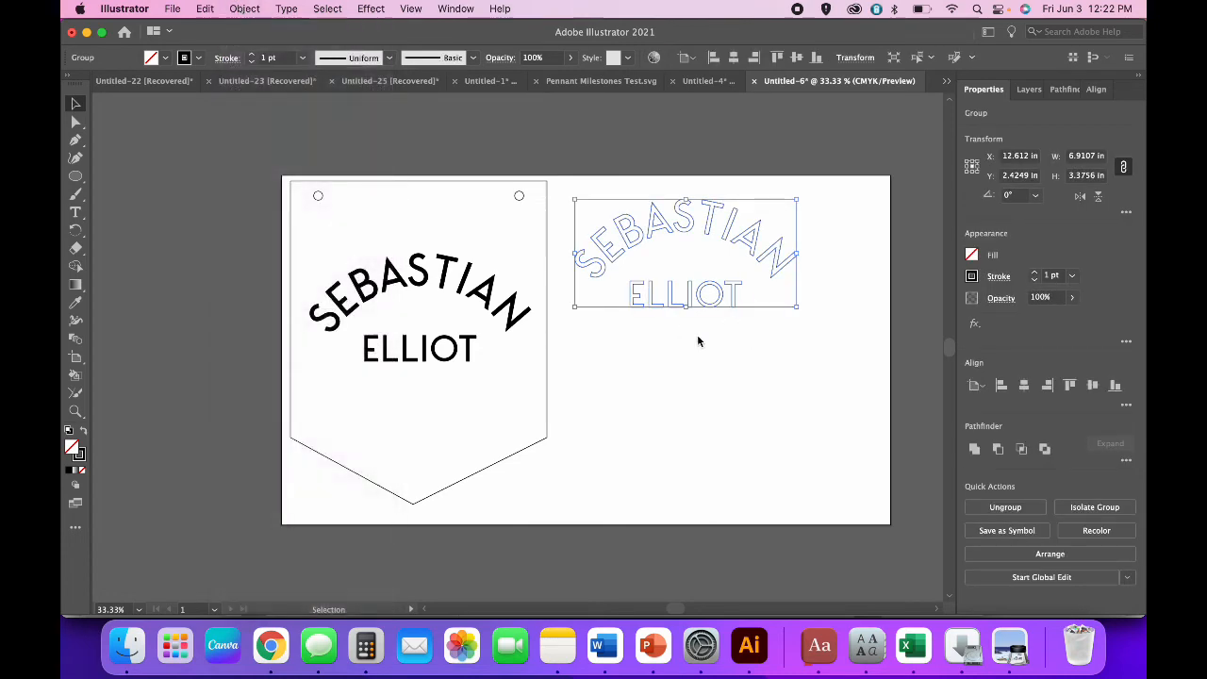
pyautogui.click(697, 335)
# Raise the copy's ELLIOT three nudges closer under SEBASTIAN.
pyautogui.click(633, 291)
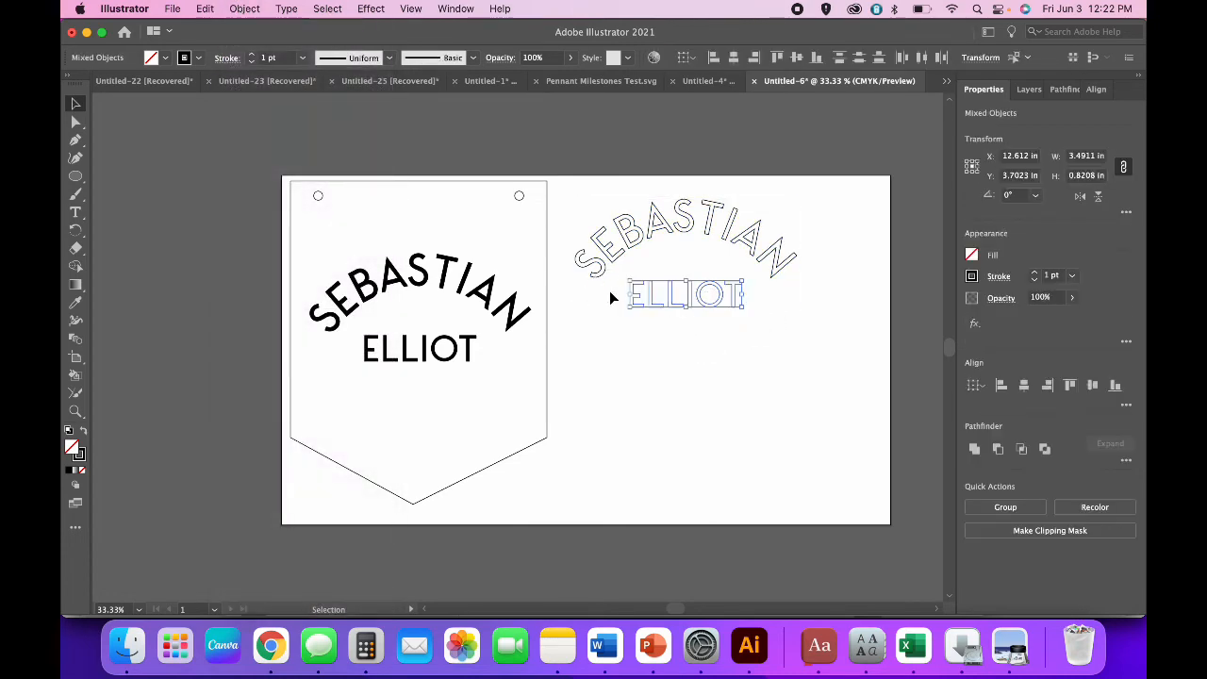
pyautogui.press('Up')
pyautogui.press('Up')
pyautogui.press('Up')
pyautogui.press('Up')
pyautogui.press('Up')
pyautogui.press('Up')
pyautogui.press('Up')
pyautogui.press('Up')
pyautogui.press('Up')
pyautogui.press('Up')
pyautogui.press('Up')
pyautogui.press('Up')
pyautogui.press('Up')
pyautogui.press('Up')
pyautogui.press('Up')
pyautogui.press('Up')
pyautogui.press('Up')
pyautogui.press('Up')
pyautogui.press('Up')
pyautogui.press('Up')
pyautogui.press('Up')
pyautogui.press('Up')
pyautogui.press('Up')
pyautogui.press('Up')
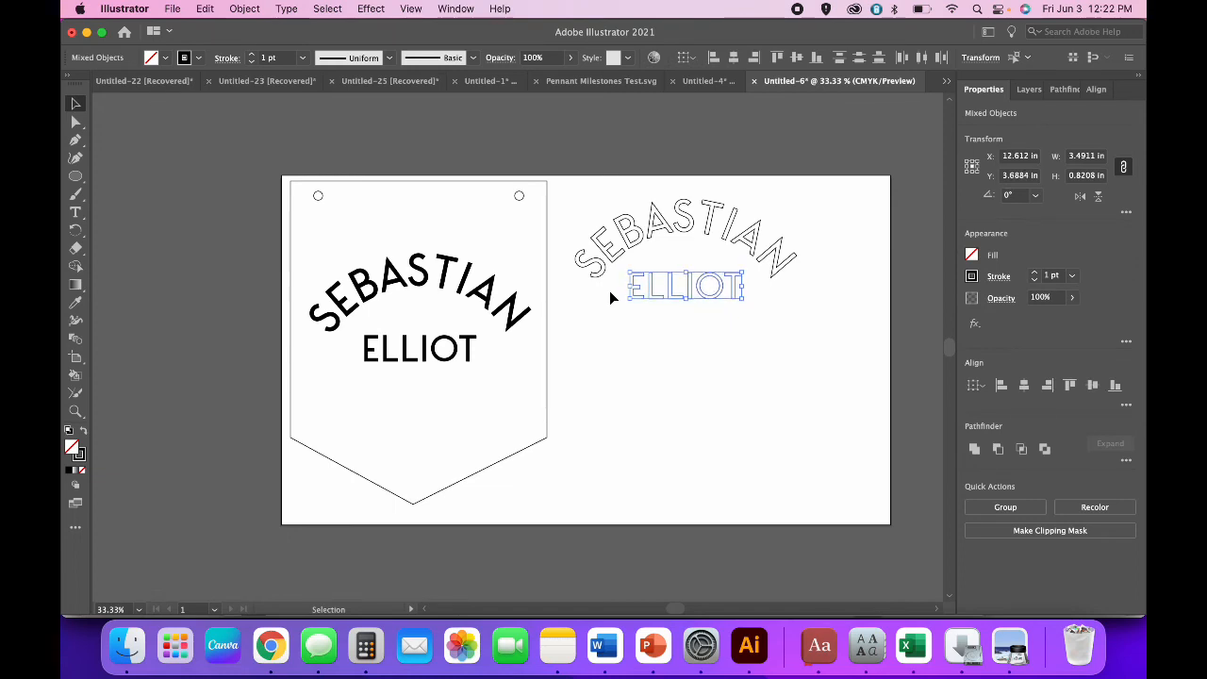
pyautogui.press('Up')
pyautogui.press('Up')
pyautogui.press('Up')
pyautogui.press('Up')
pyautogui.press('Up')
pyautogui.press('Up')
pyautogui.press('Up')
pyautogui.press('Up')
pyautogui.press('Up')
pyautogui.press('Up')
pyautogui.press('Up')
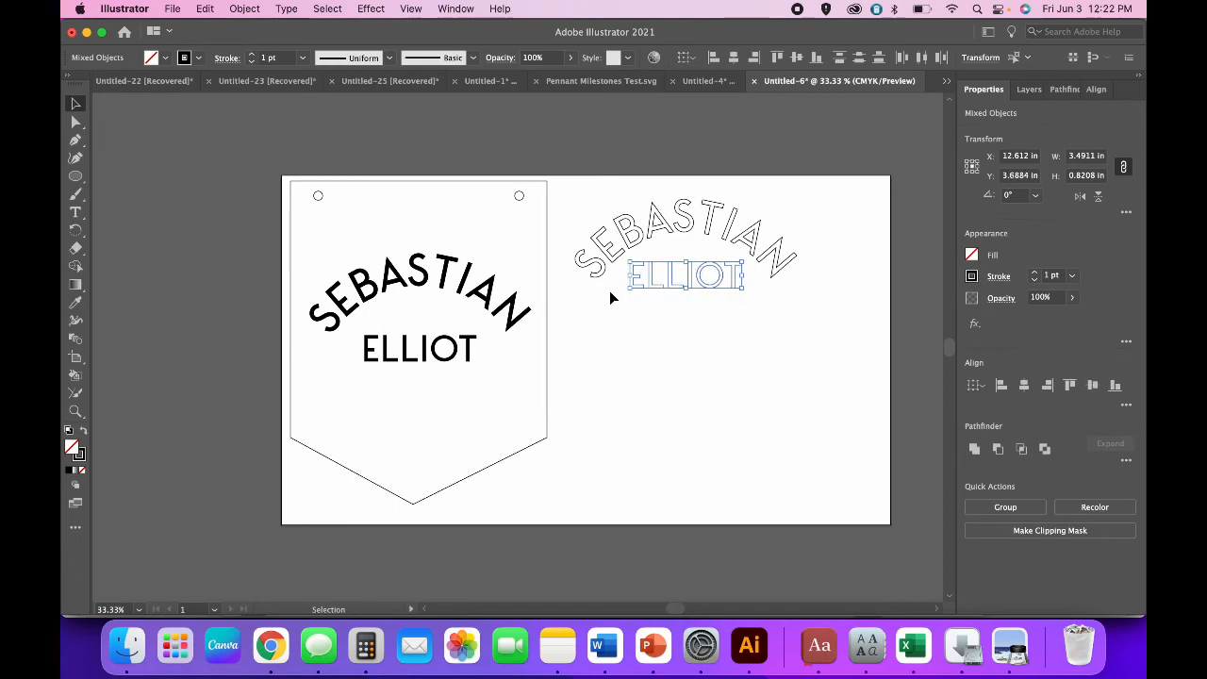
pyautogui.press('Up')
pyautogui.press('Up')
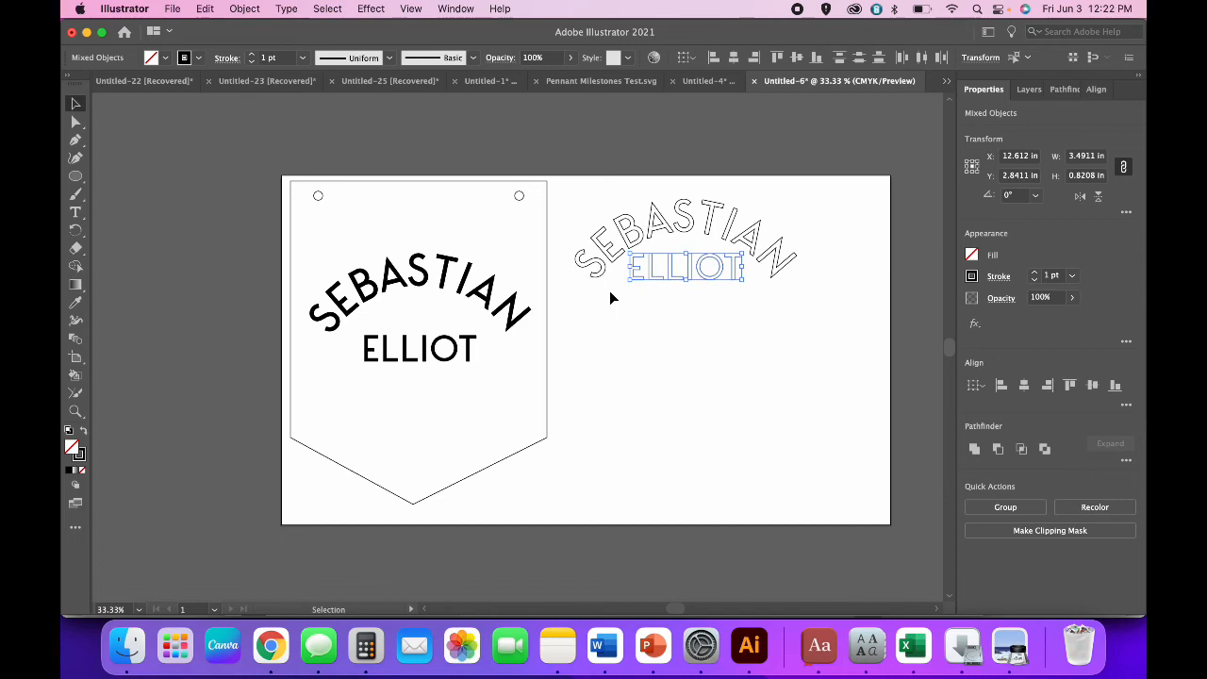
pyautogui.click(716, 318)
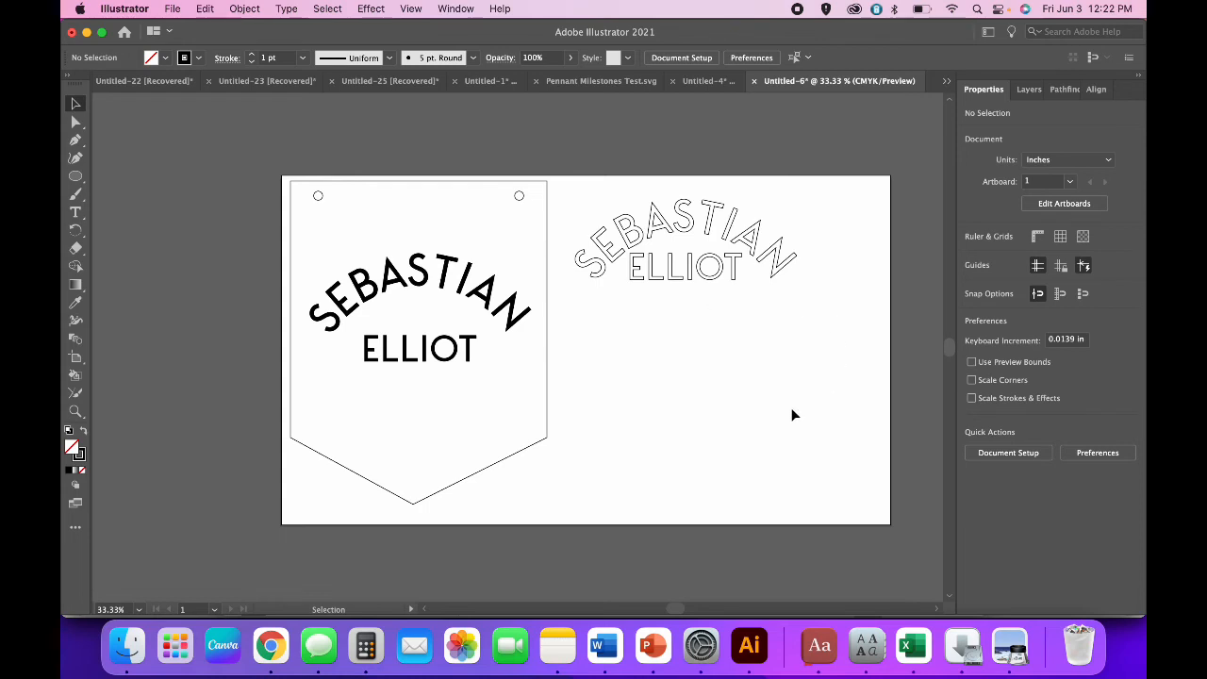
# Select the pennant's black lettering group and zoom in on it.
pyautogui.click(462, 352)
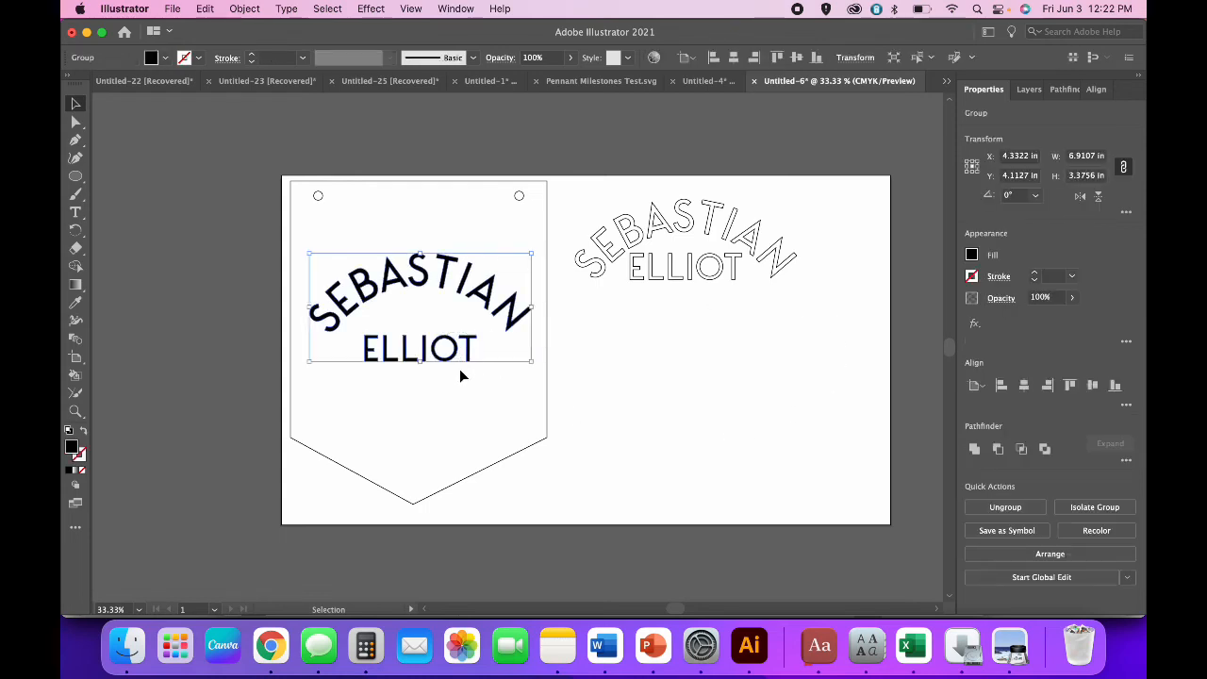
pyautogui.press('a')
pyautogui.press('super+equal')
pyautogui.press('v')
pyautogui.scroll(-2, 542, 426)
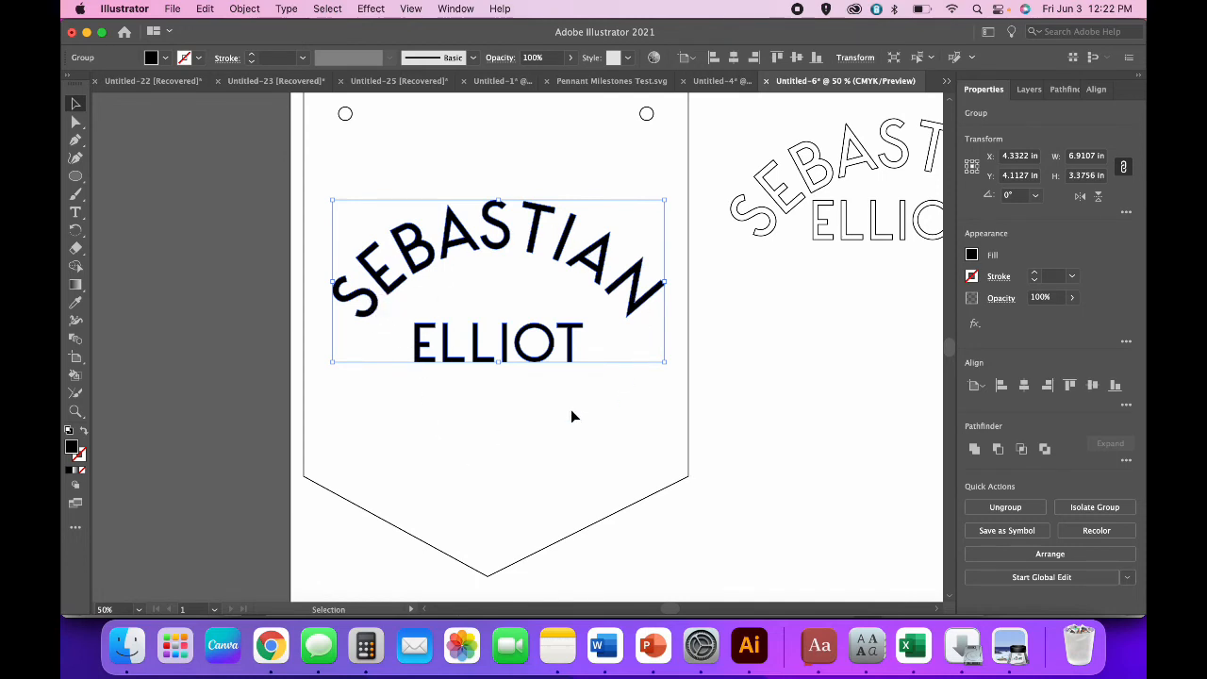
pyautogui.hscroll(1, 571, 410)
pyautogui.scroll(1, 571, 410)
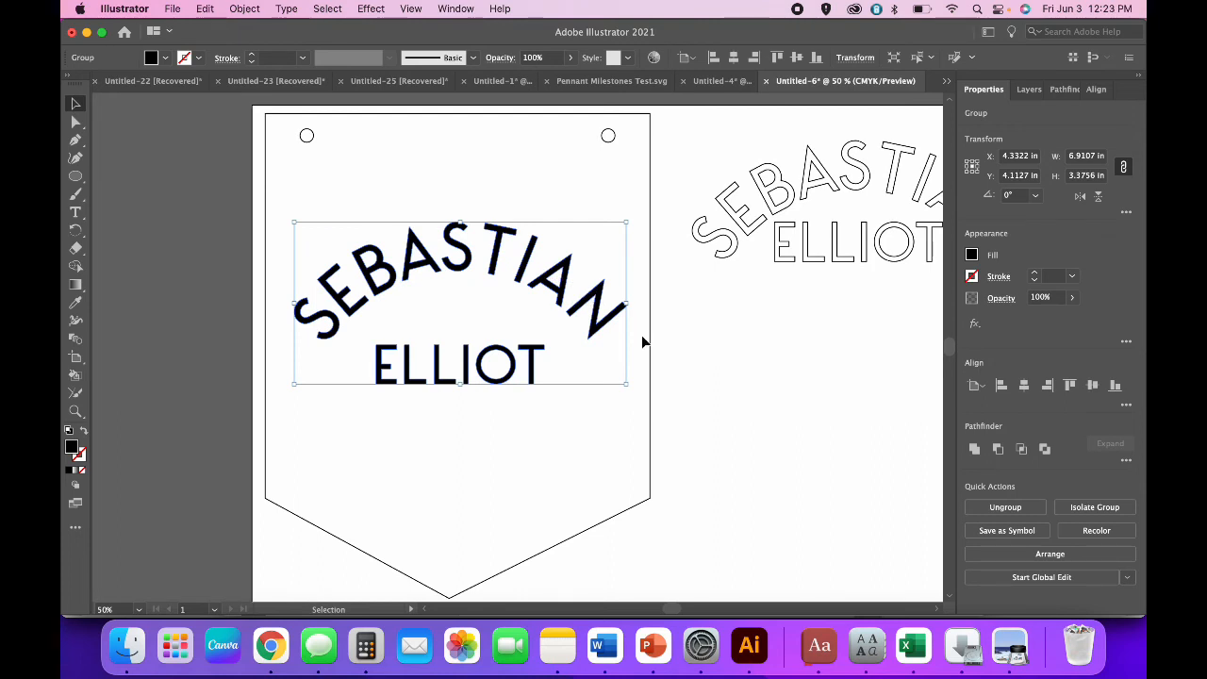
# Apply an Offset Path of -0.04 in with Miter joins to the lettering.
pyautogui.click(247, 8)
pyautogui.moveTo(297, 388)
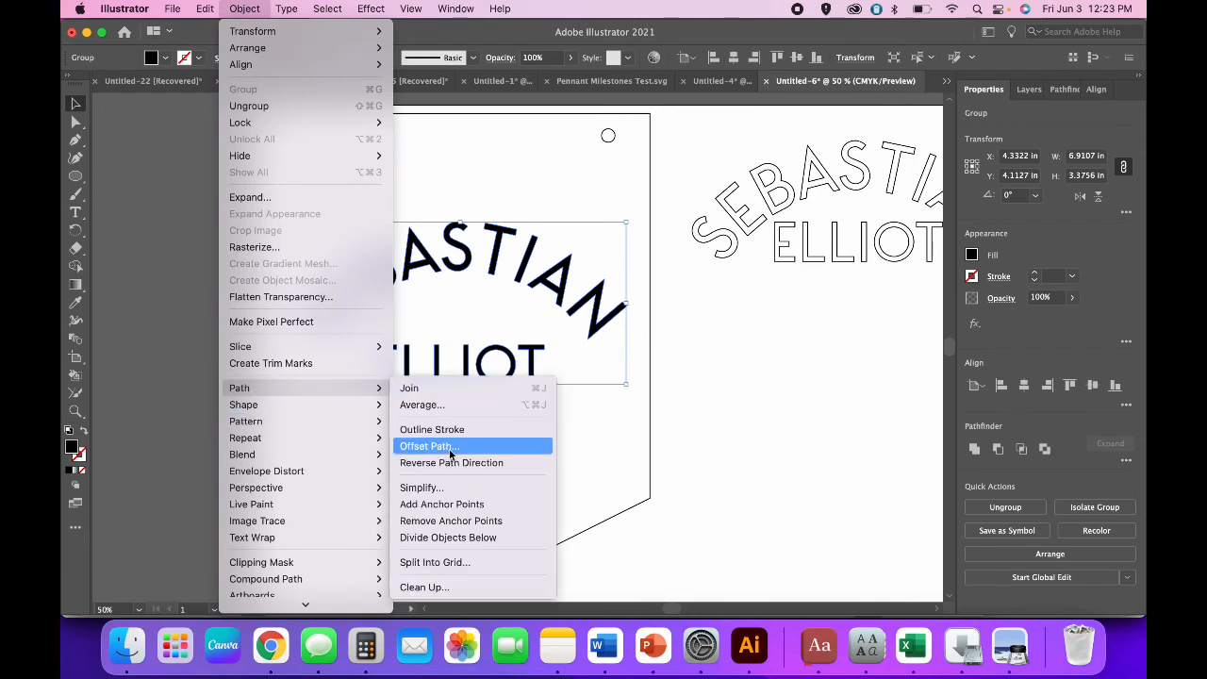
pyautogui.click(434, 448)
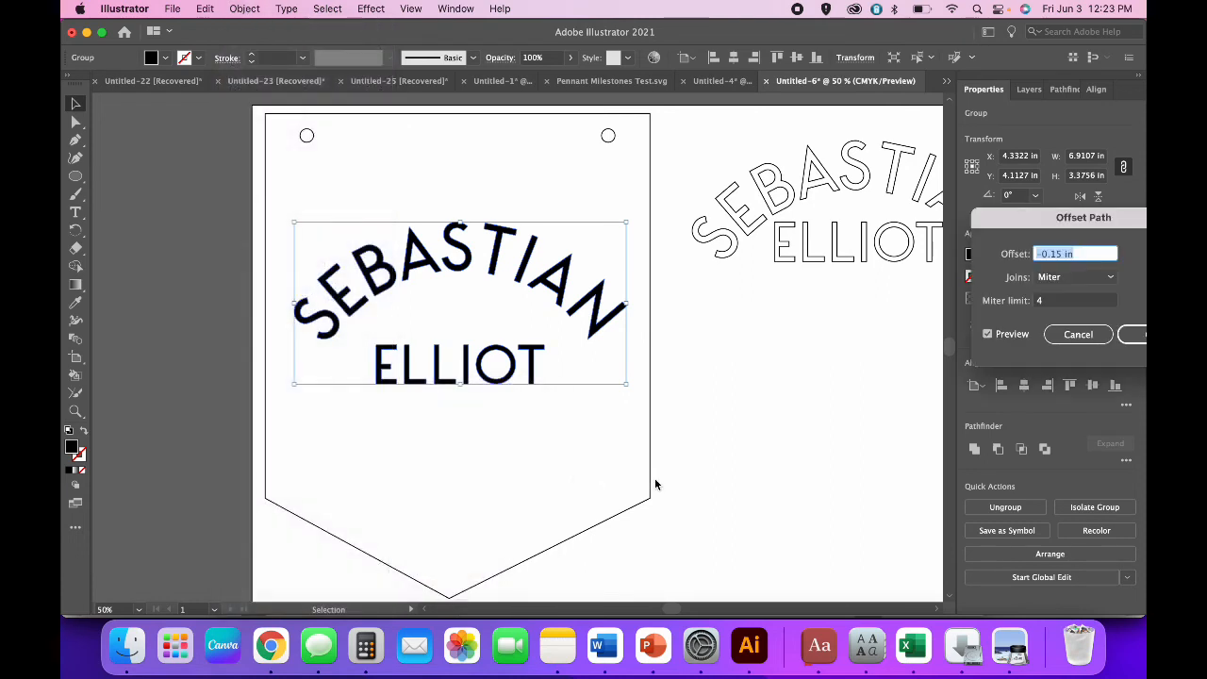
pyautogui.write('-.04')
pyautogui.press('Tab')
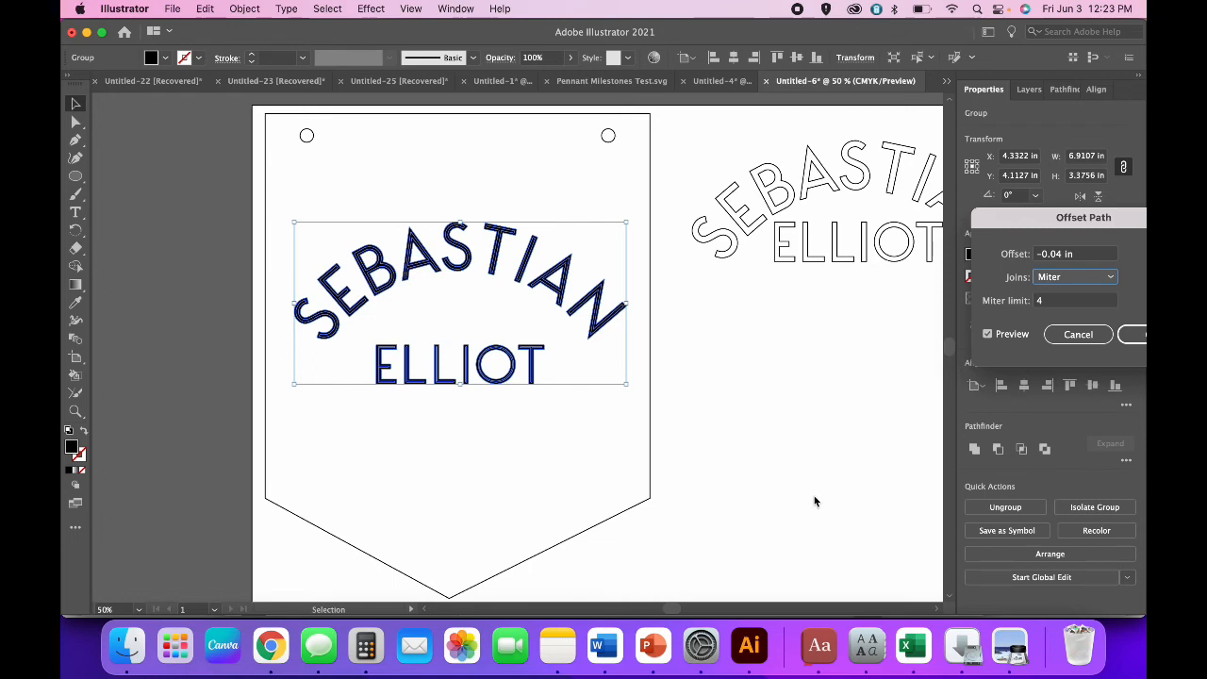
pyautogui.press('Return')
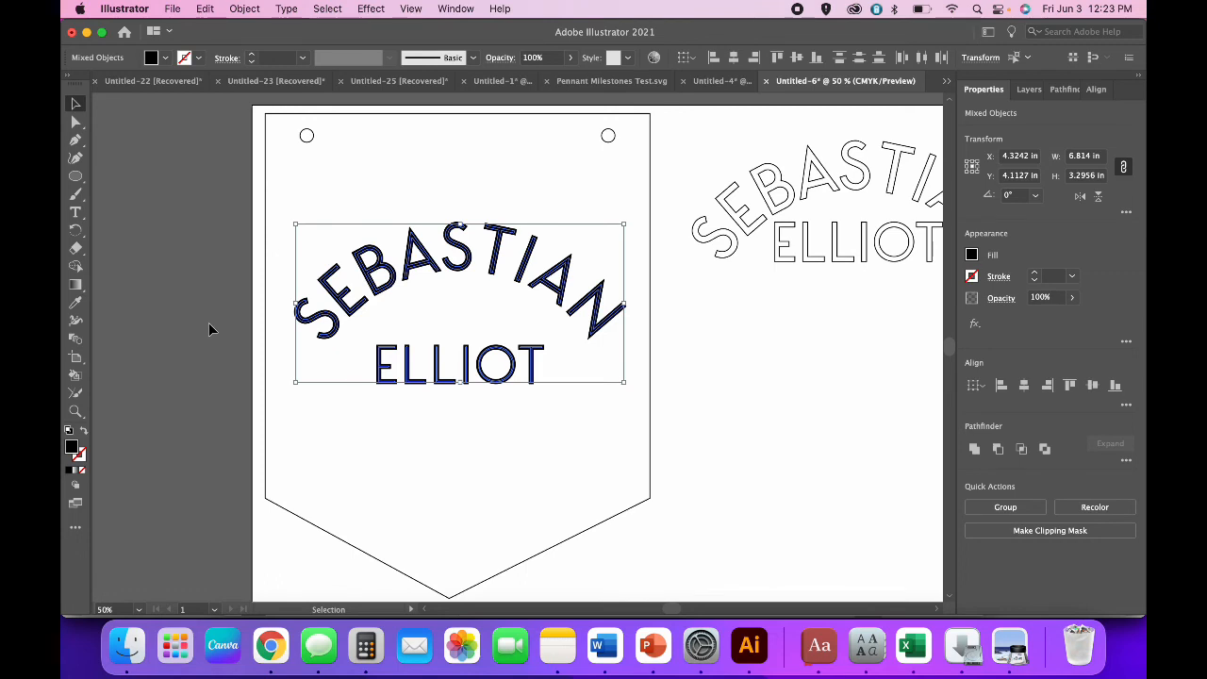
# Make the offset lettering a dark green outline by swapping a dark green fill to stroke.
pyautogui.click(166, 58)
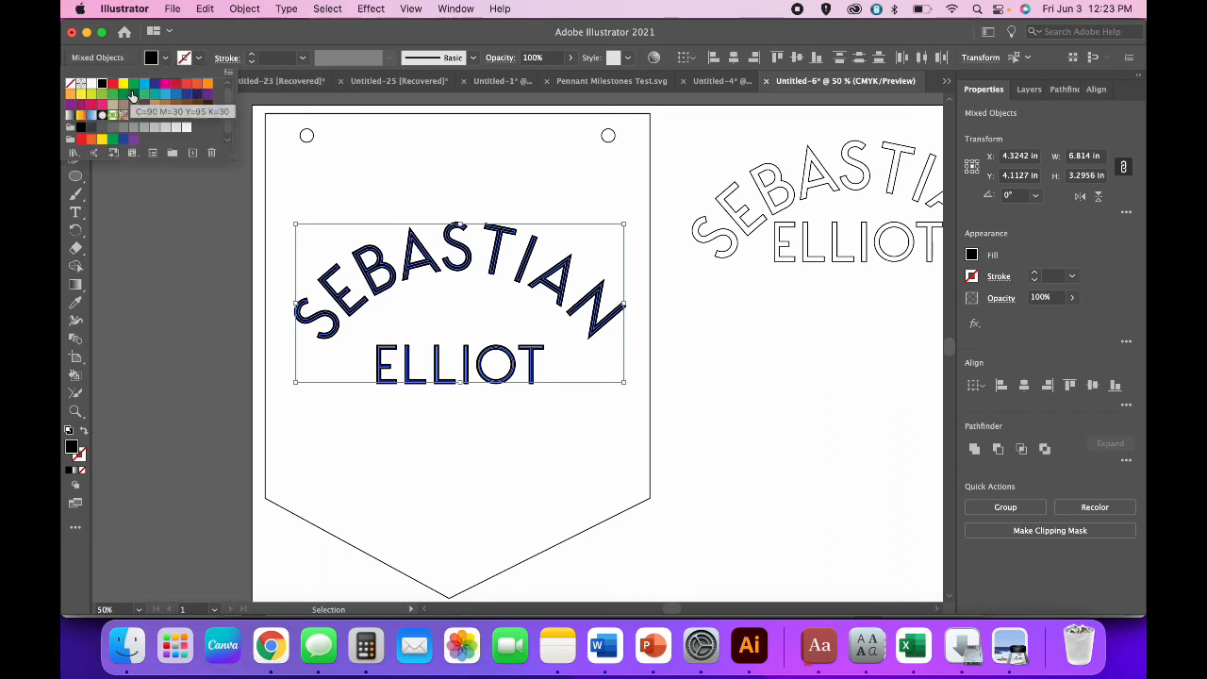
pyautogui.click(134, 94)
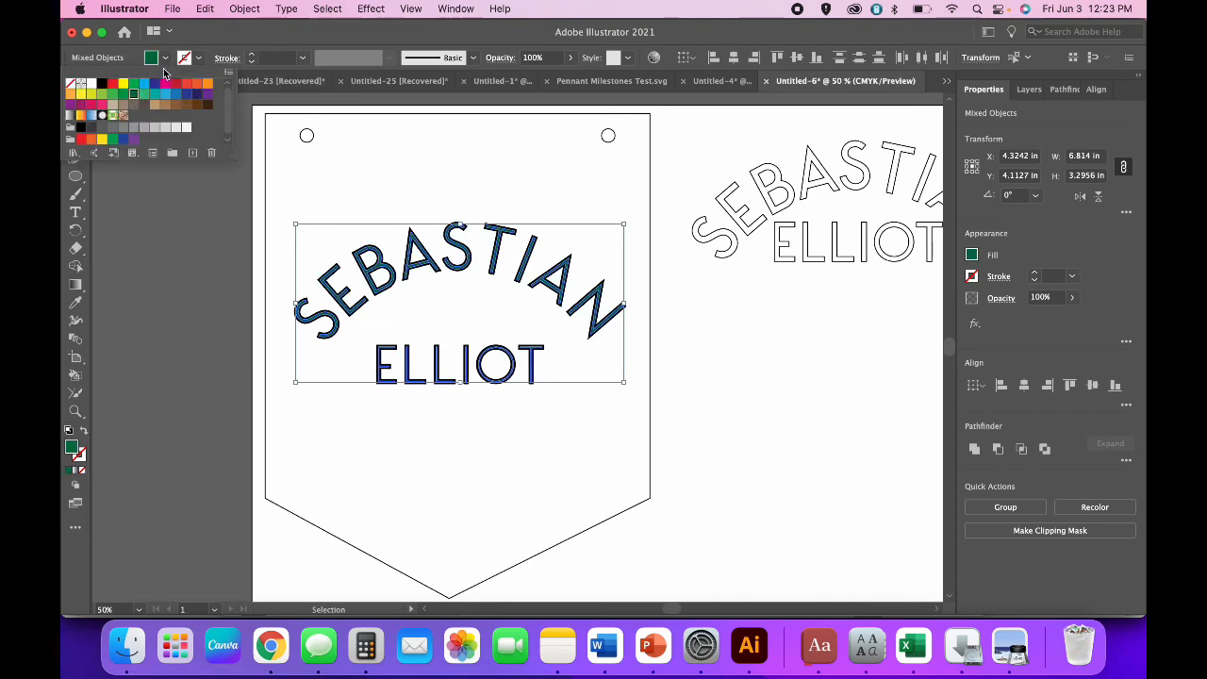
pyautogui.click(167, 59)
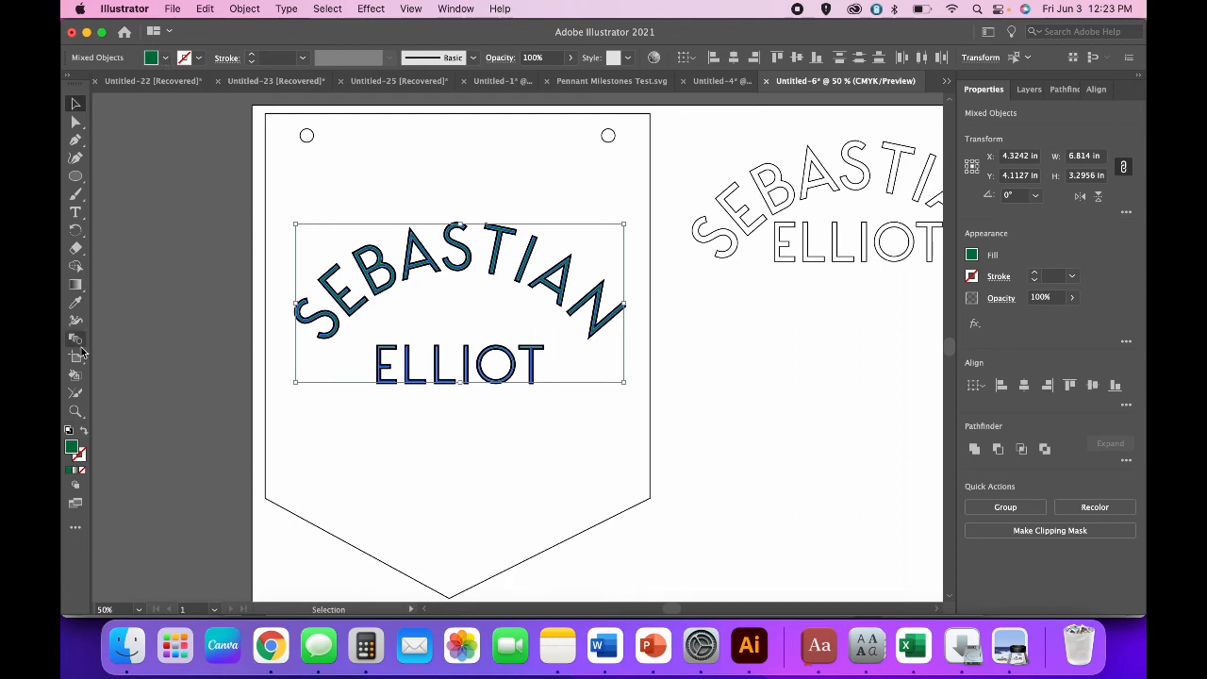
pyautogui.click(83, 429)
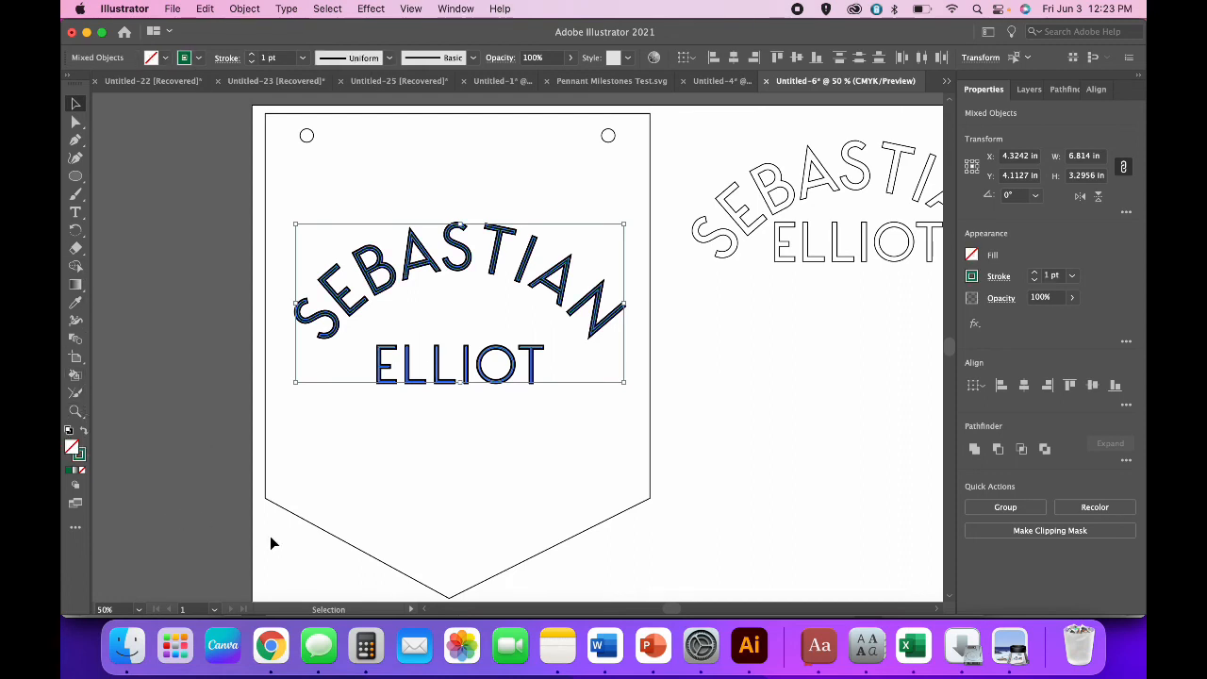
# Copy the green lettering, delete the original black lettering, and paste the green in place.
pyautogui.click(204, 9)
pyautogui.click(208, 88)
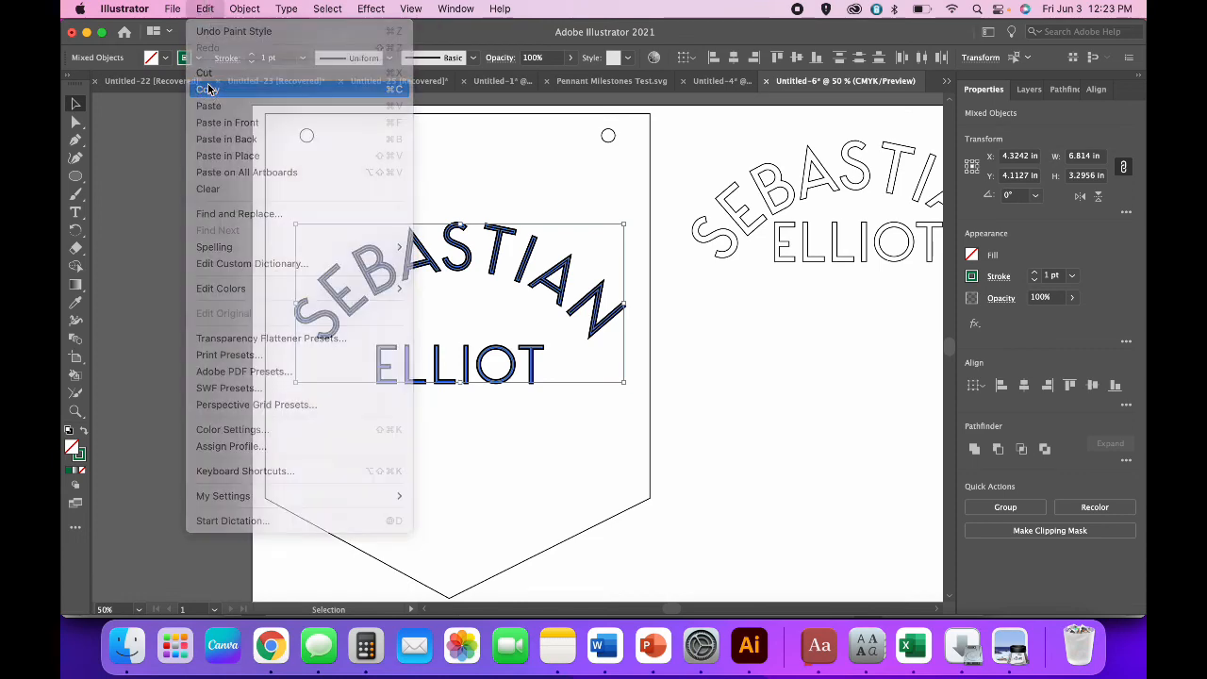
pyautogui.click(119, 330)
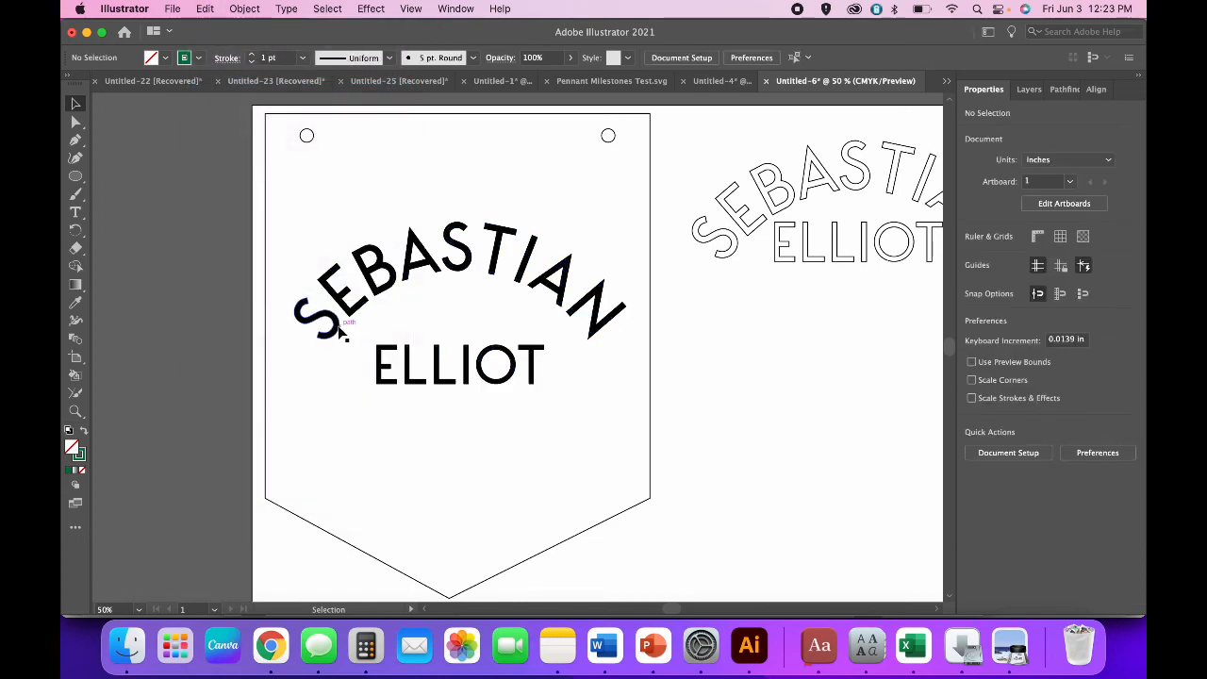
pyautogui.click(341, 332)
pyautogui.press('Delete')
pyautogui.click(205, 8)
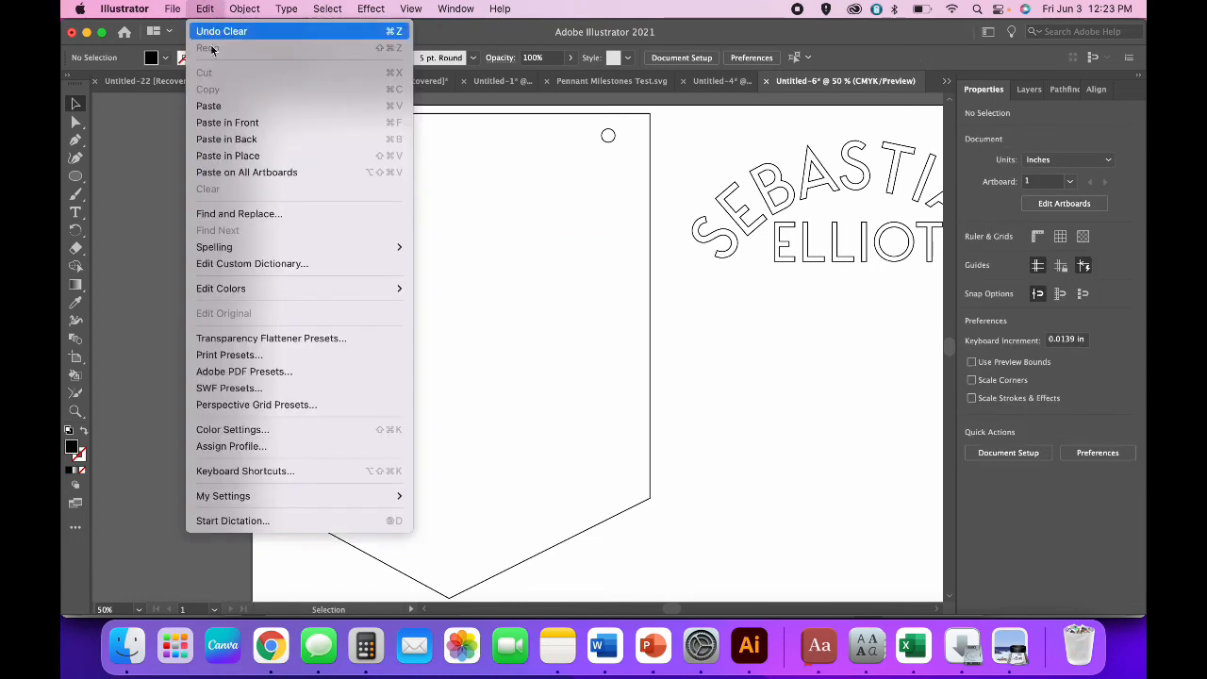
pyautogui.click(224, 155)
pyautogui.click(703, 484)
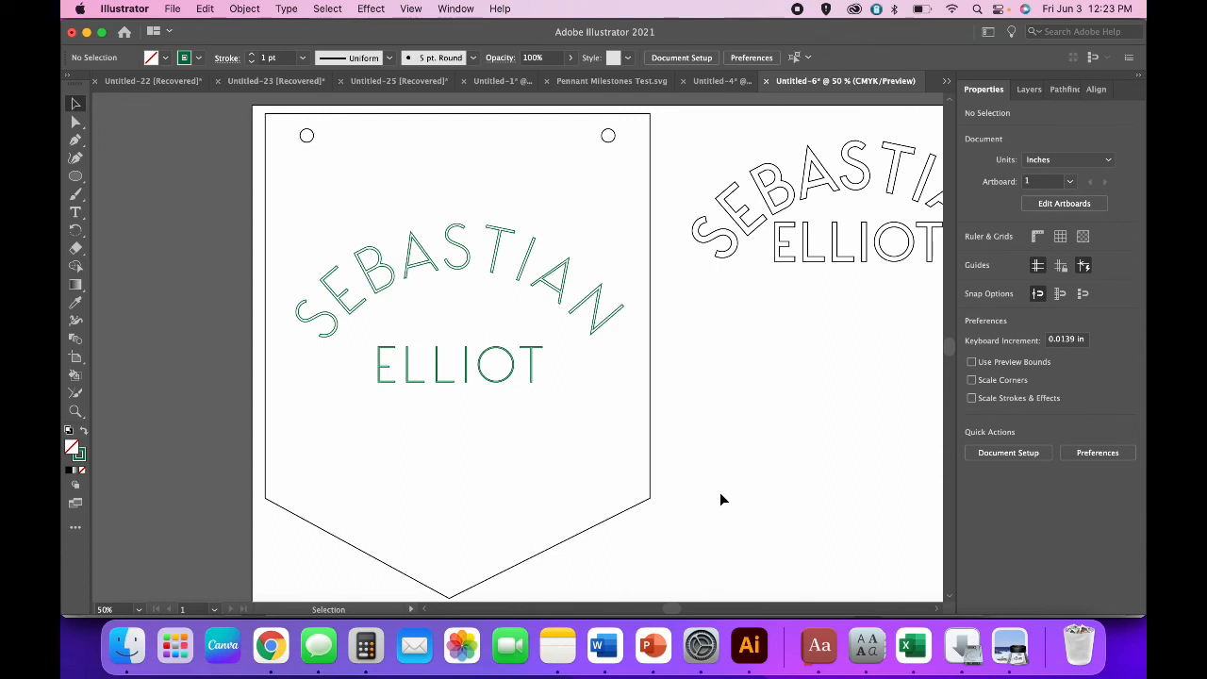
pyautogui.click(534, 375)
pyautogui.press('super+=')
pyautogui.press('super+=')
pyautogui.press('super+=')
pyautogui.press('super+=')
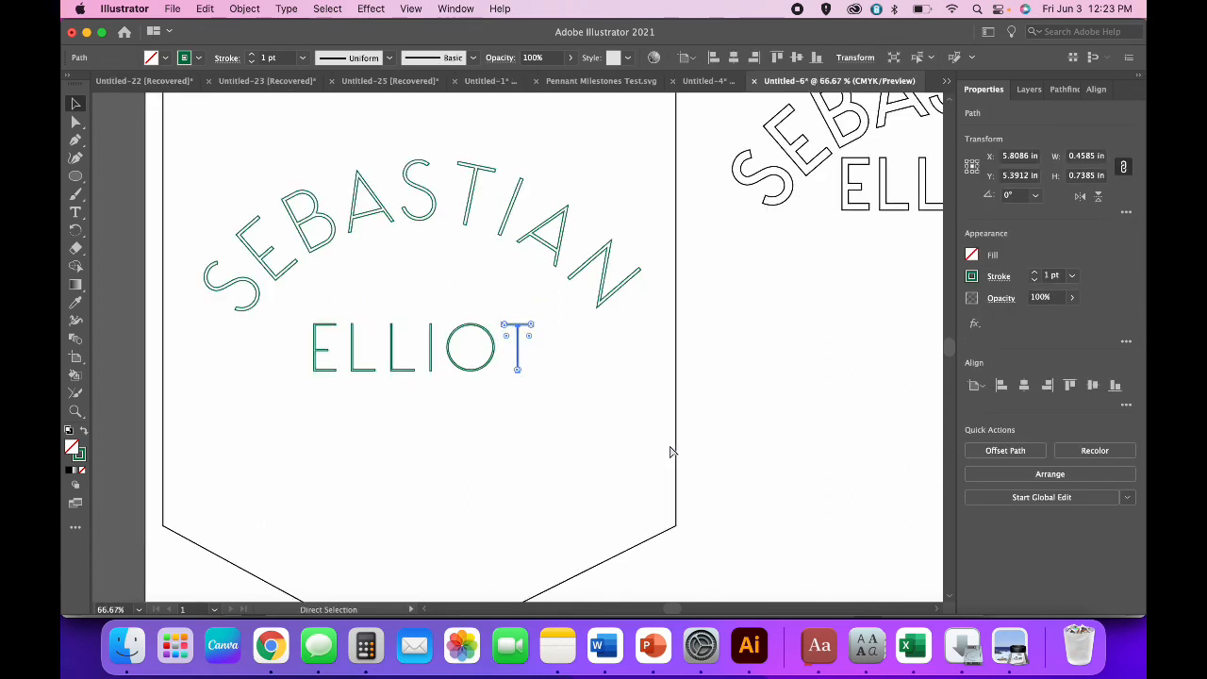
pyautogui.hscroll(-3, 669, 445)
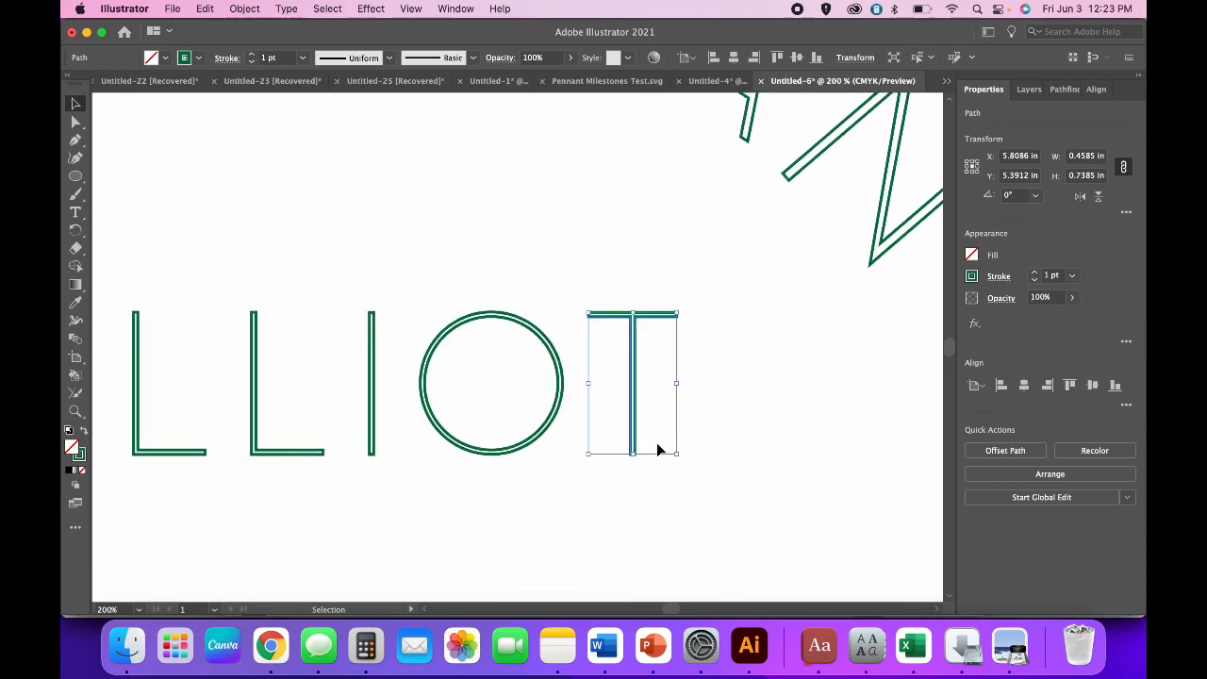
pyautogui.press('a')
pyautogui.press('super+-')
pyautogui.press('super+-')
pyautogui.press('super+minus')
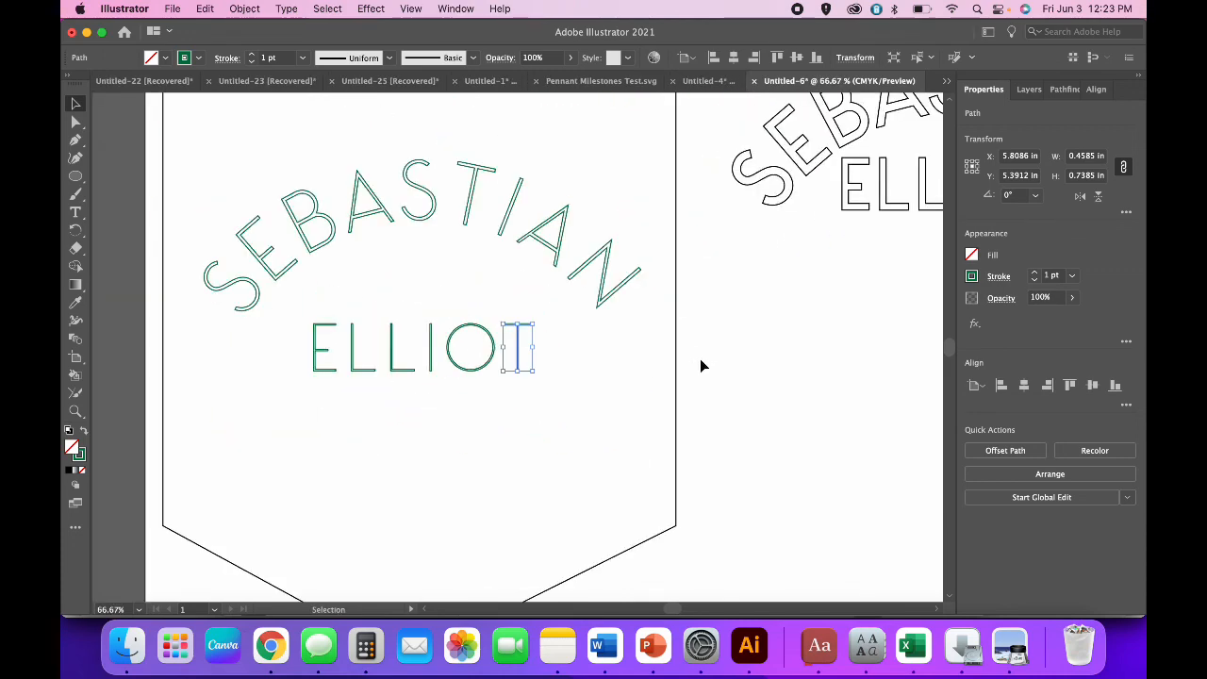
pyautogui.press('v')
pyautogui.click(730, 430)
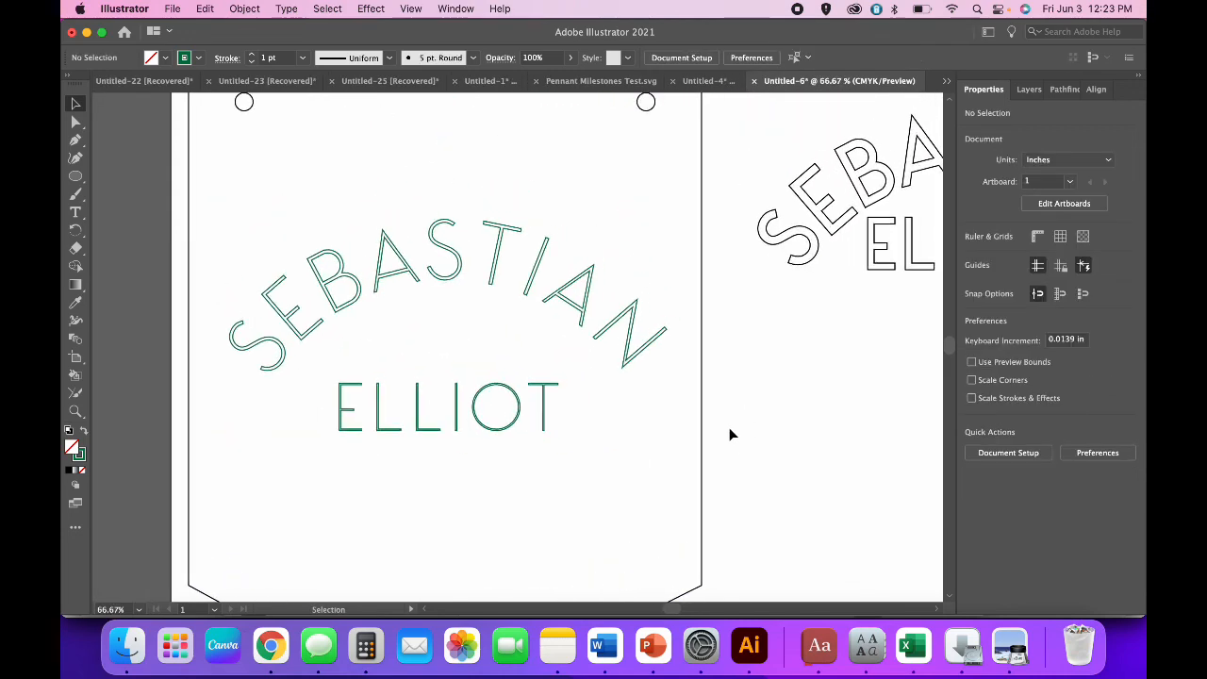
pyautogui.press('super+minus')
pyautogui.press('super+minus')
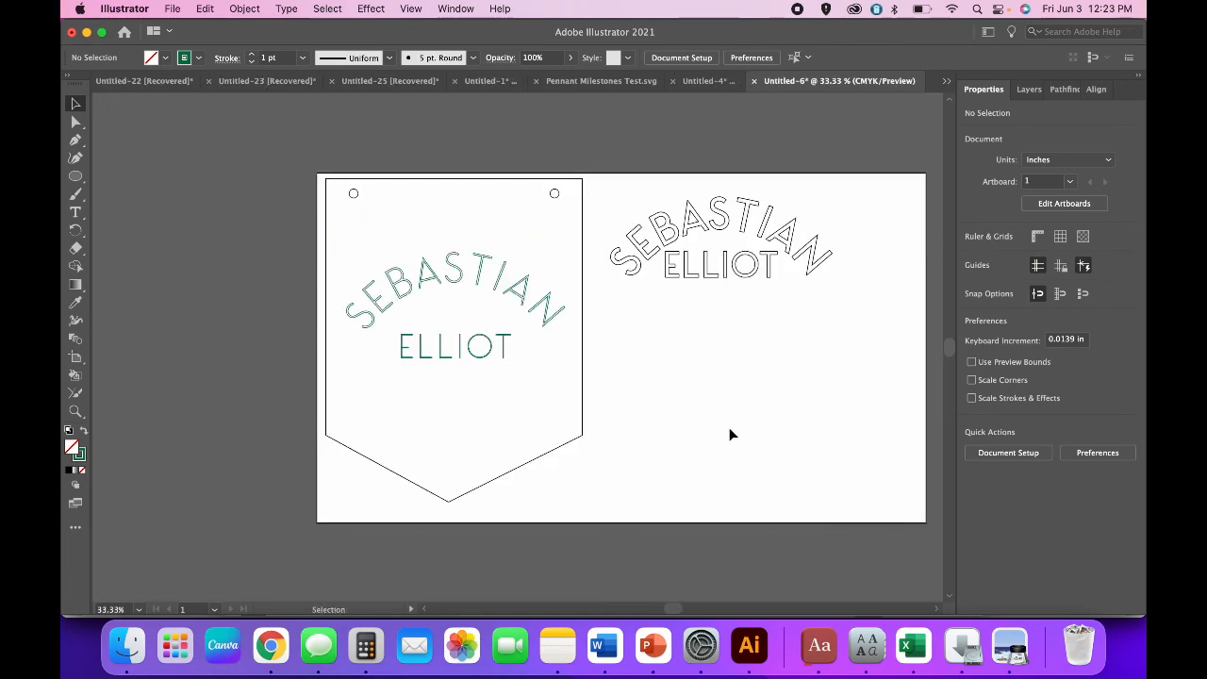